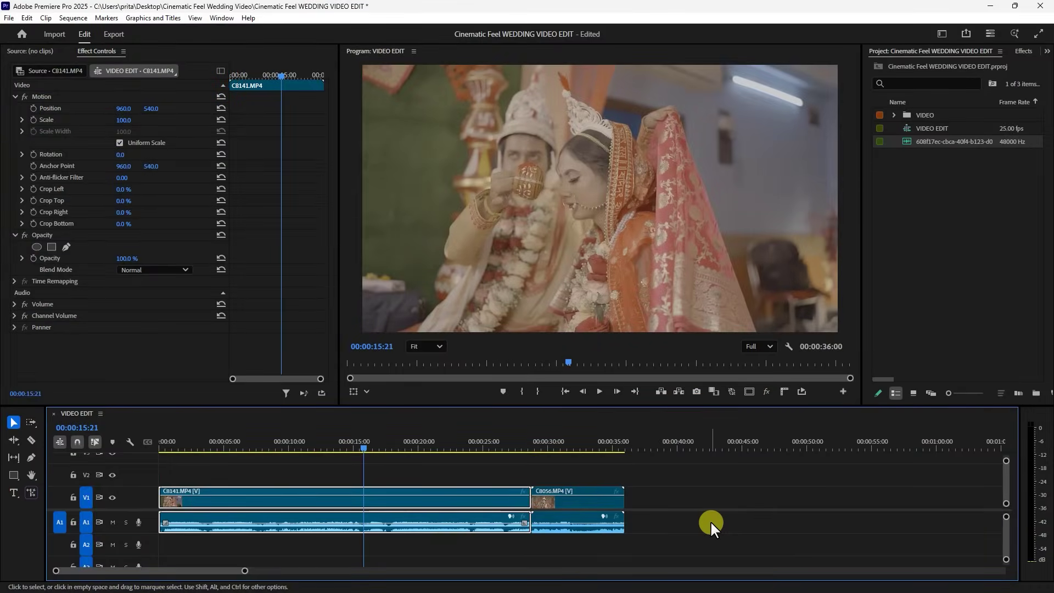
- Play the VIDEO EDIT sequence to preview both wedding clips, C8141.MP4 and C8056.MP4
key("space")
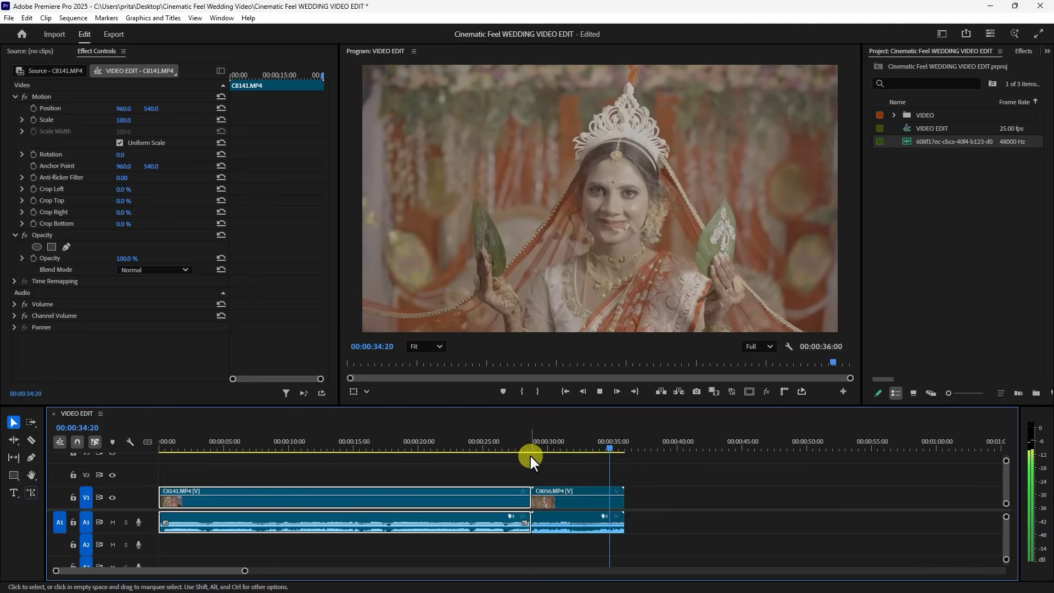
key("space")
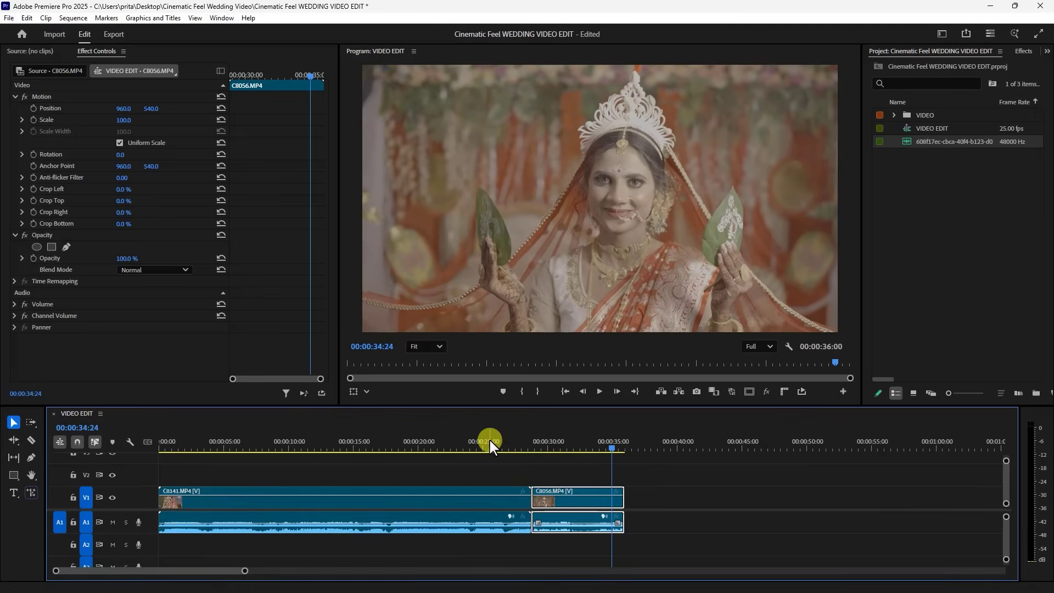
left_click(468, 441)
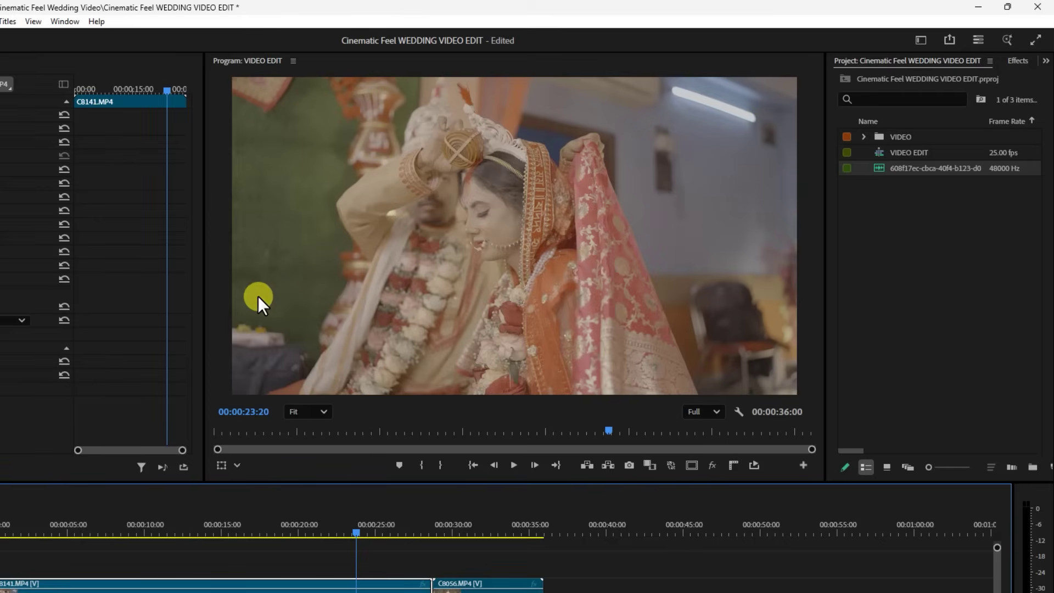
left_click(282, 525)
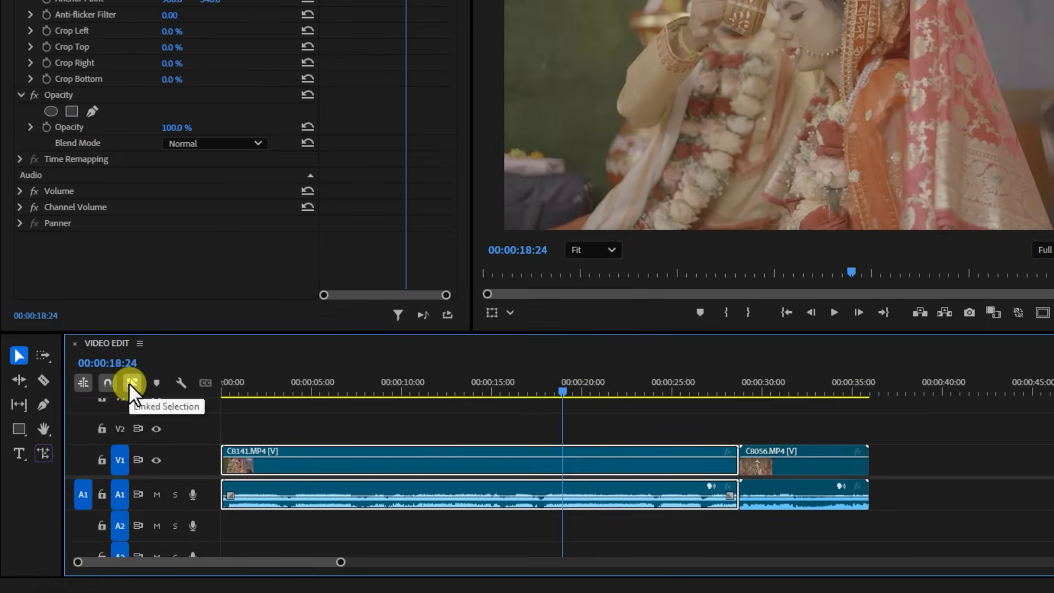
- Turn off linked selection and delete the original audio of C8141.MP4 and C8056.MP4 from track A1, keeping their video
left_click(130, 381)
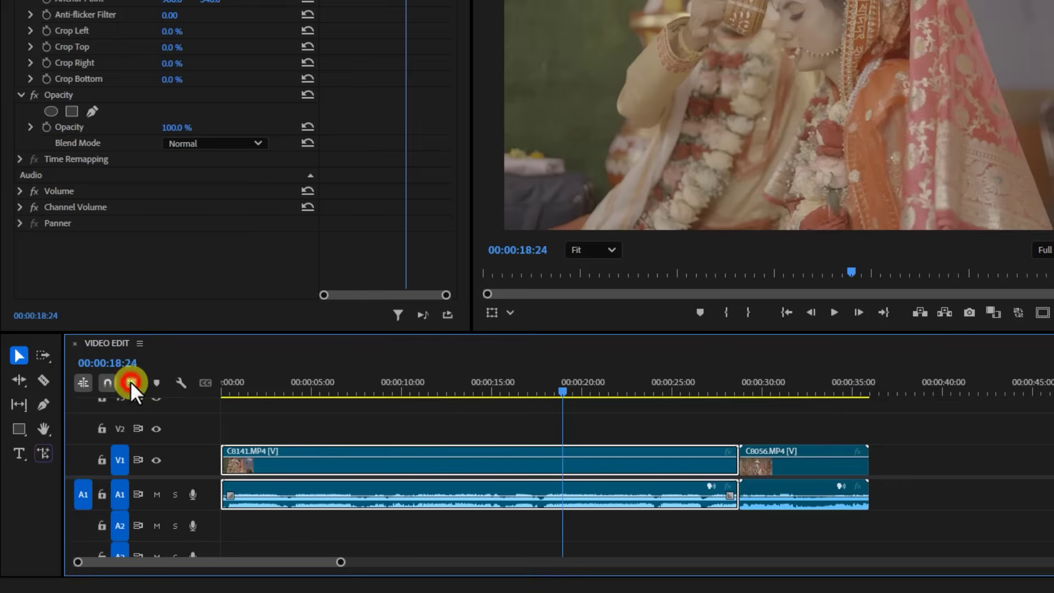
left_click(681, 461)
left_click(722, 426)
left_click(710, 460)
left_click(702, 486)
left_click(801, 457)
left_click(805, 488)
left_click_drag(958, 497, 483, 502)
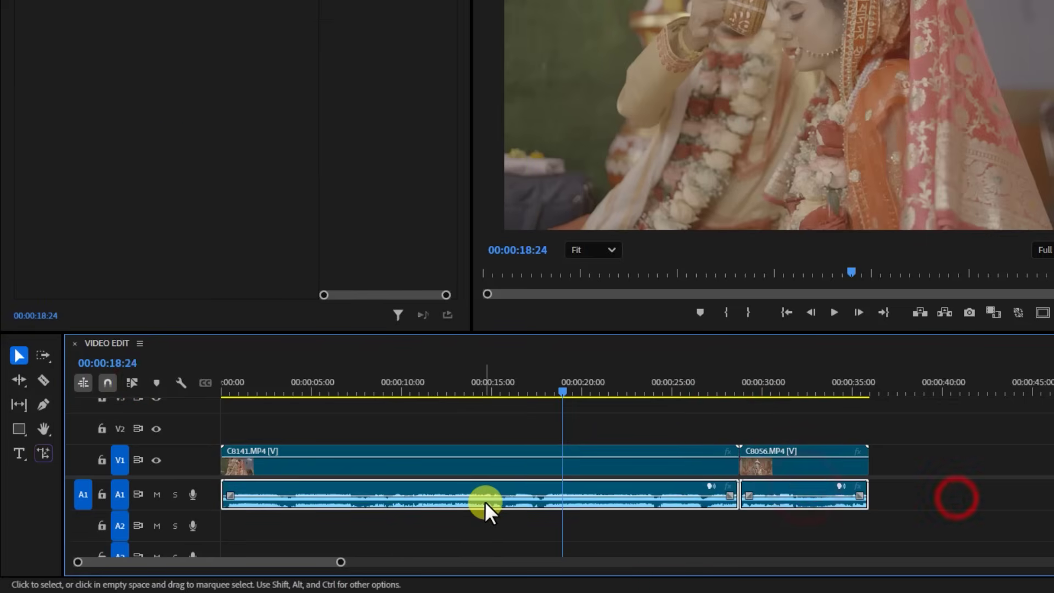
key("Delete")
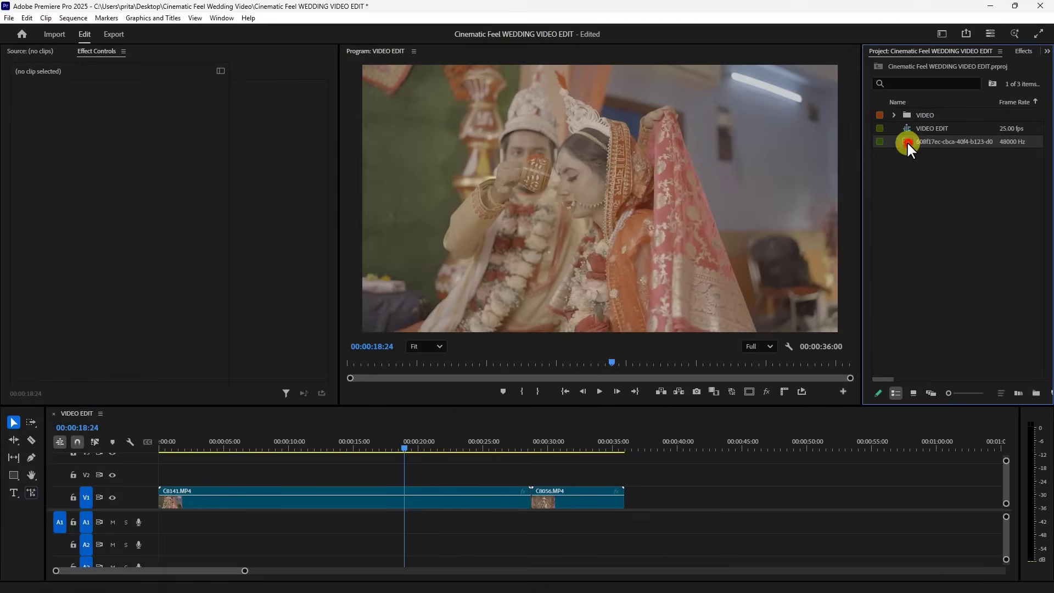
- Place the music file on track A1, cut off everything before 00:00:55:23, and start the remainder at the beginning of the sequence
left_click_drag(908, 141, 159, 522)
left_click(737, 444)
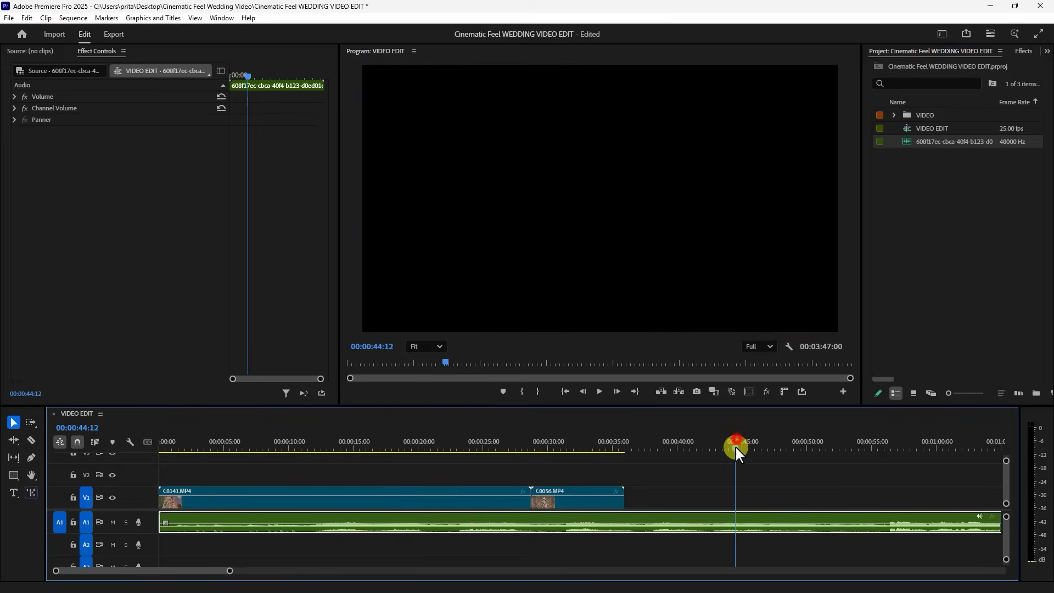
left_click_drag(230, 571, 327, 571)
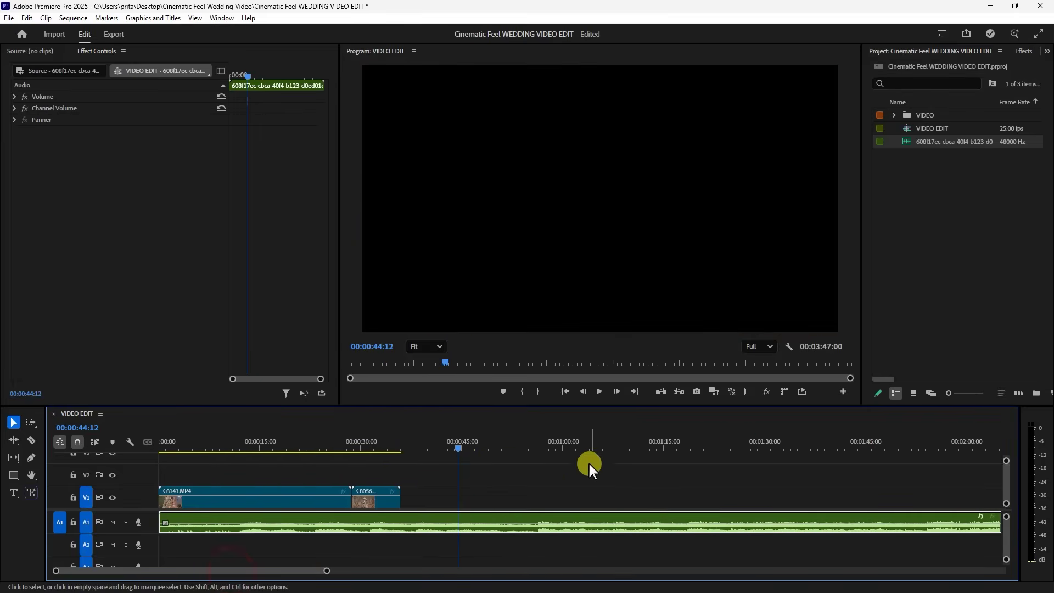
left_click(535, 441)
key("space")
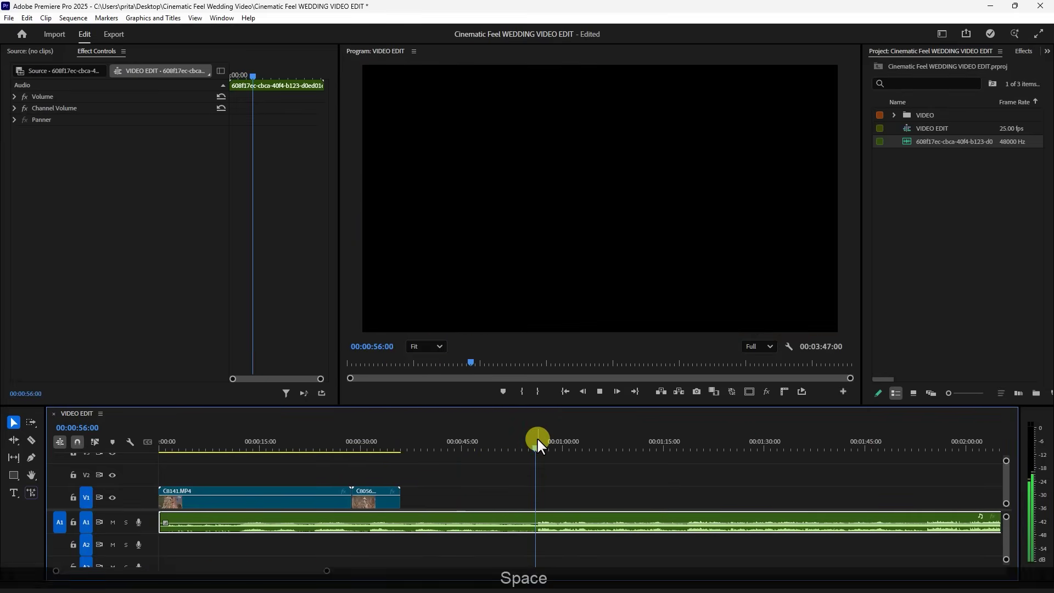
key("space")
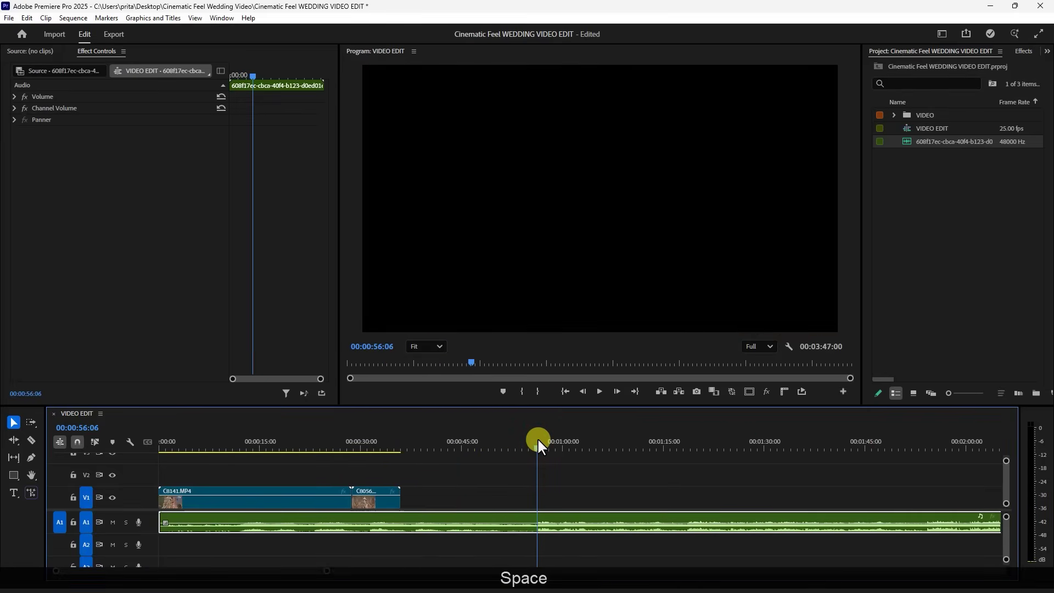
left_click_drag(538, 441, 535, 441)
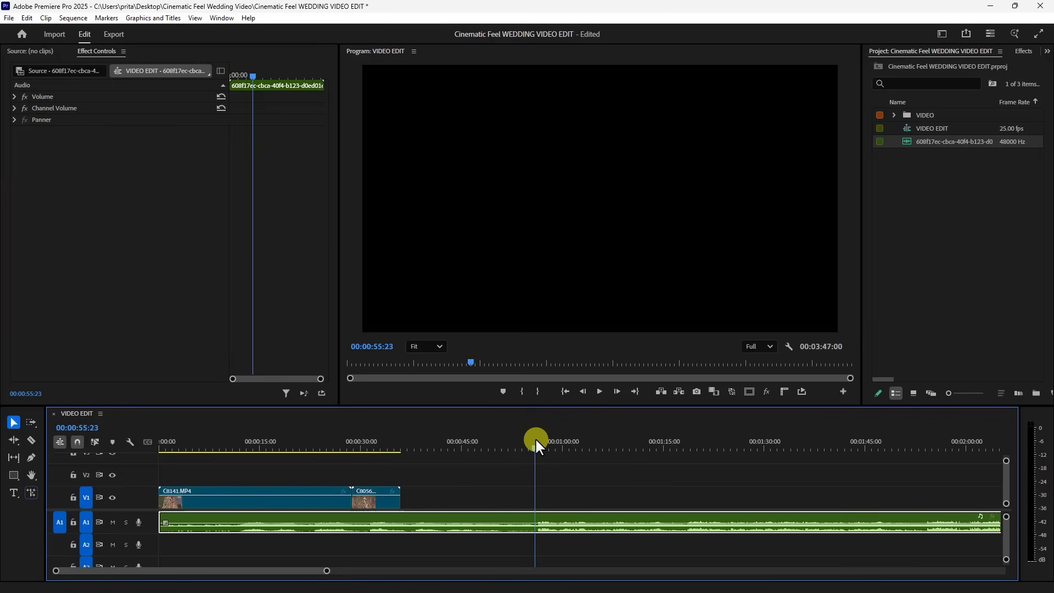
mouse_move(164, 514)
left_mouse_down()
mouse_move(556, 525)
mouse_move(171, 523)
left_mouse_up()
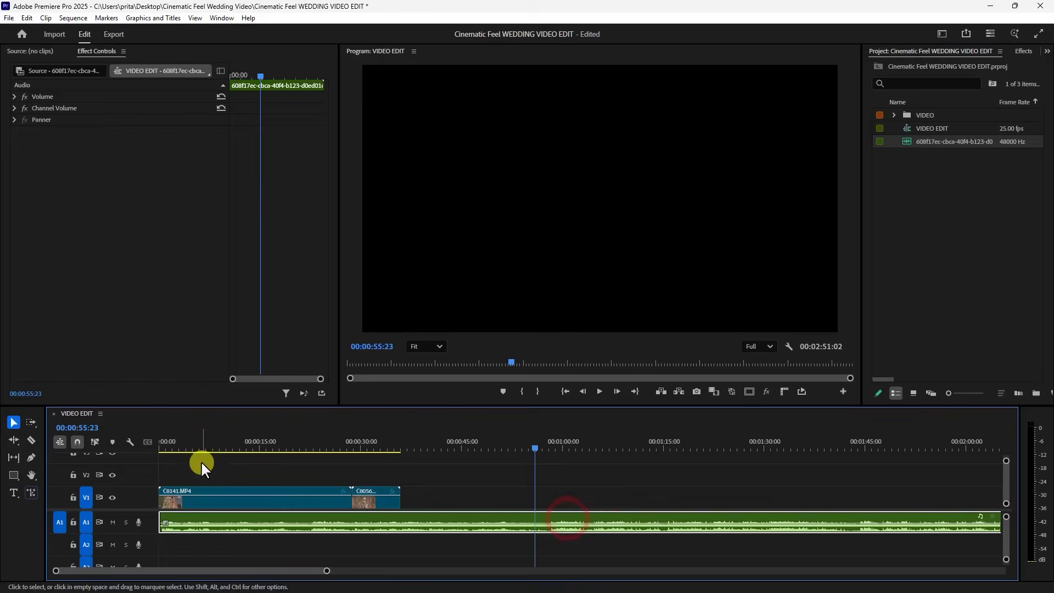
- Play the first few seconds of the sequence to check the video with the trimmed music
left_click_drag(204, 449, 77, 449)
key("space")
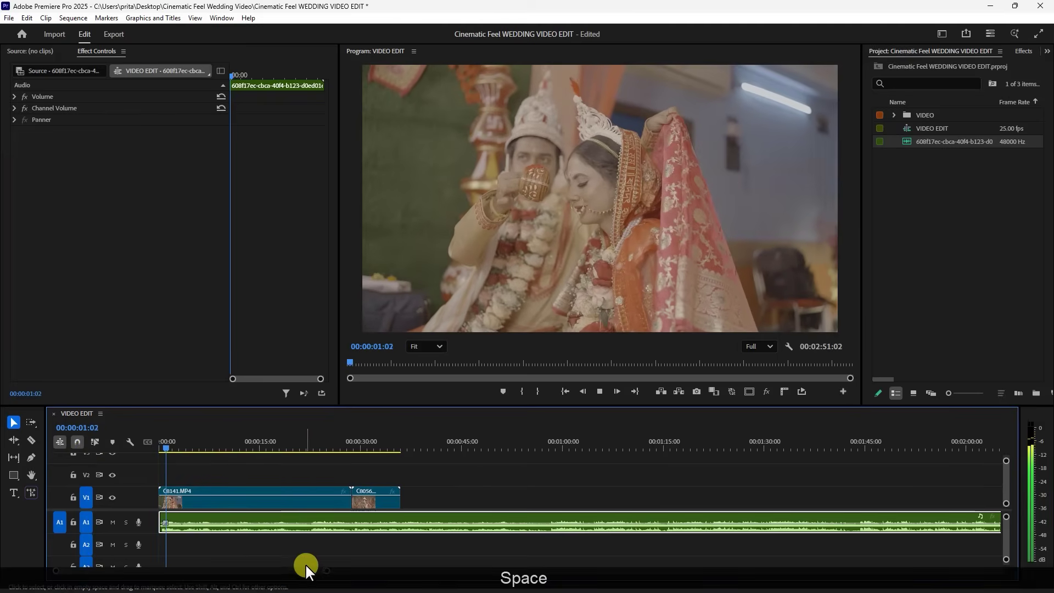
left_click_drag(329, 573, 264, 568)
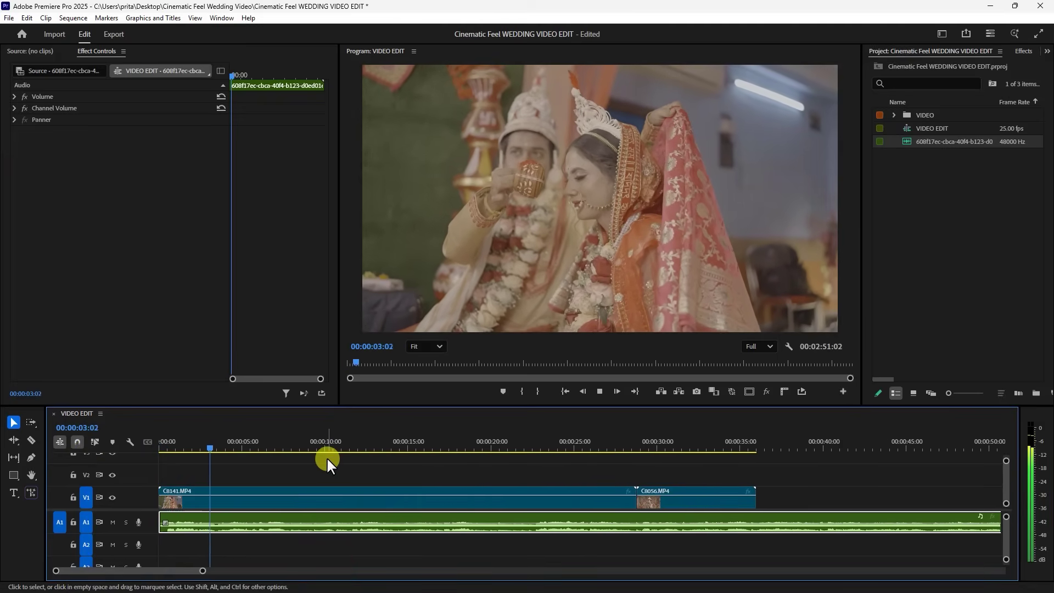
key("space")
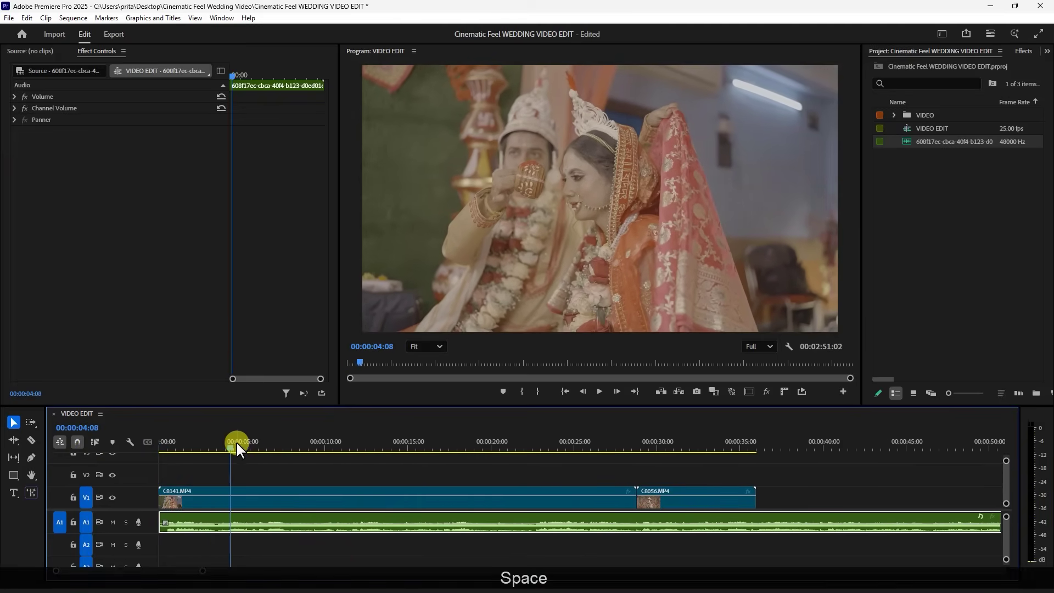
- Mute the music while reviewing C8141.MP4, and trim the clip to an about 8-second section at the sequence start
left_click_drag(234, 443, 328, 447)
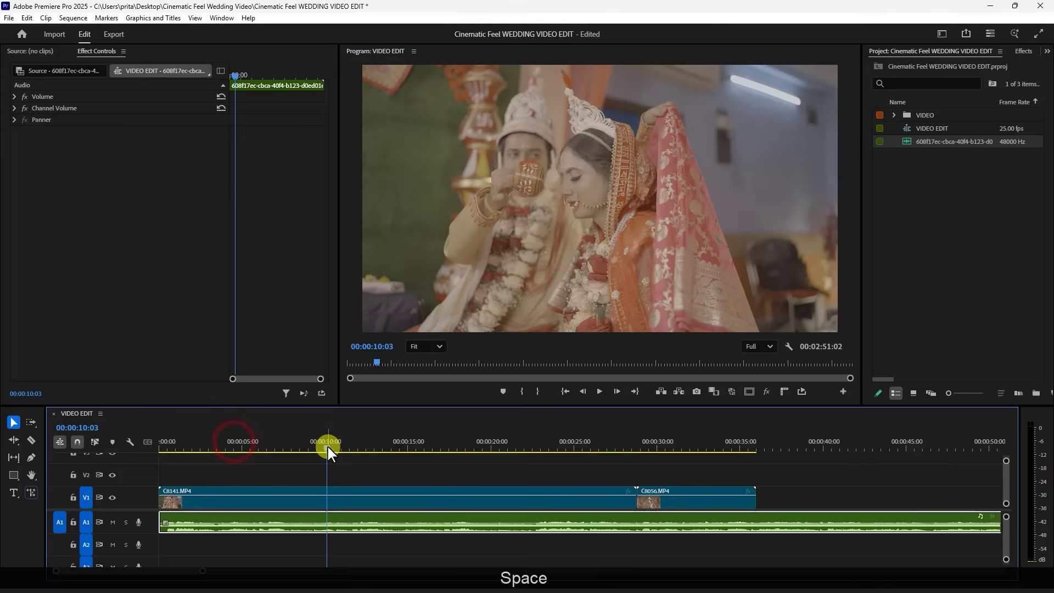
left_click(113, 521)
left_click_drag(326, 442, 503, 446)
mouse_move(164, 501)
left_mouse_down()
mouse_move(506, 499)
mouse_move(164, 497)
left_mouse_up()
left_click_drag(195, 440, 74, 445)
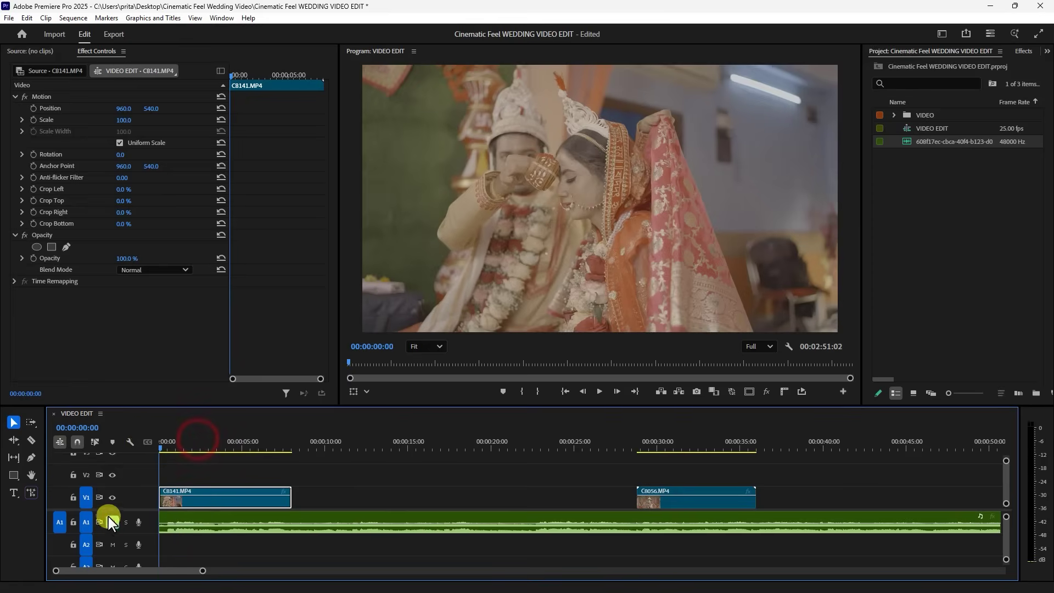
- Play the shortened C8141.MP4 clip at normal speed, and return the playhead to the sequence start
key("space")
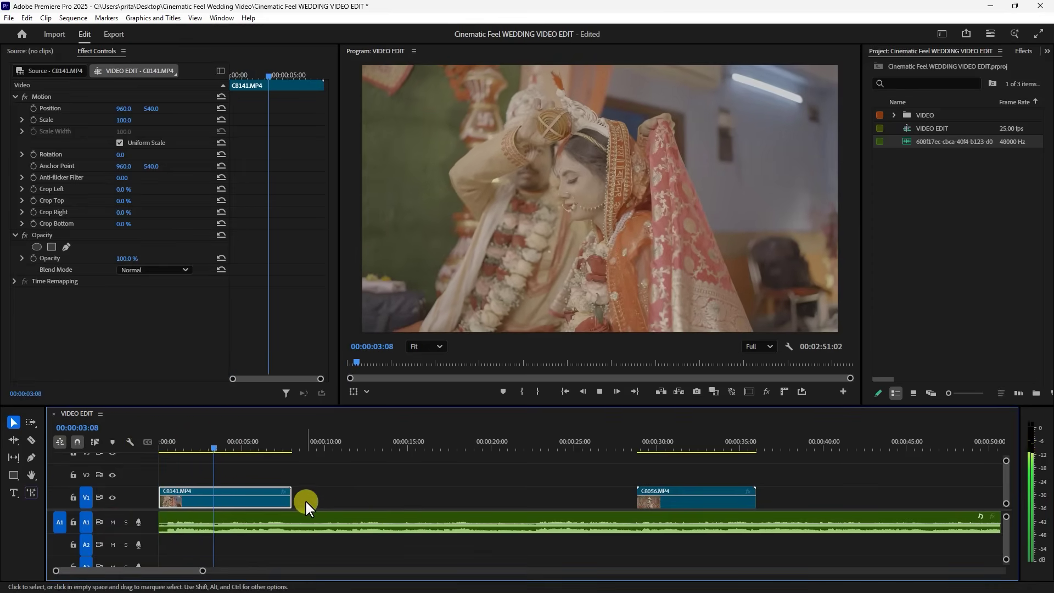
key("space")
left_click_drag(218, 446, 113, 446)
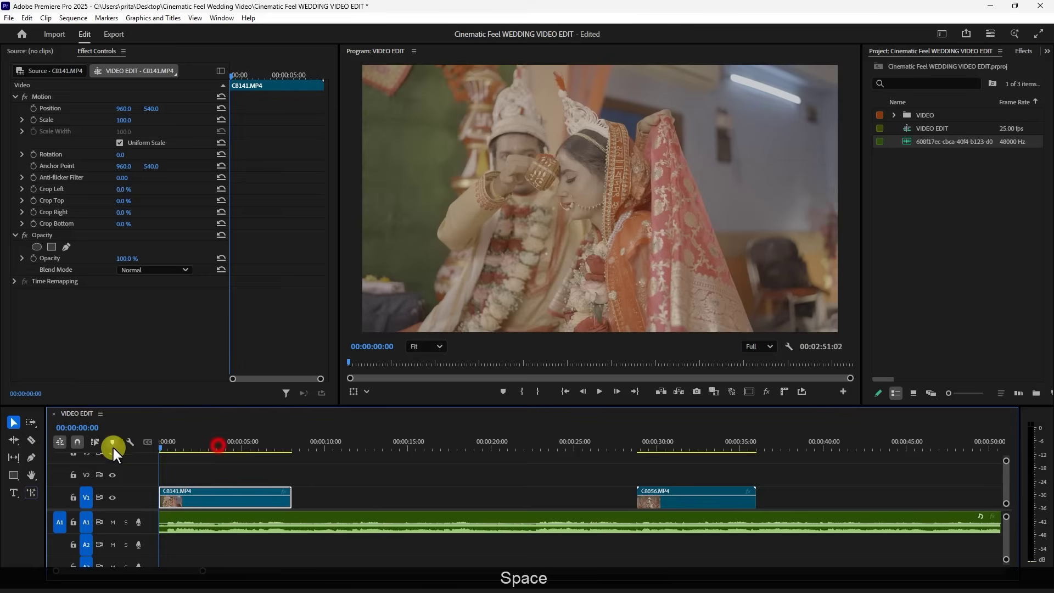
- Set the speed of the C8141.MP4 clip to 50%
right_click(197, 499)
left_click(224, 371)
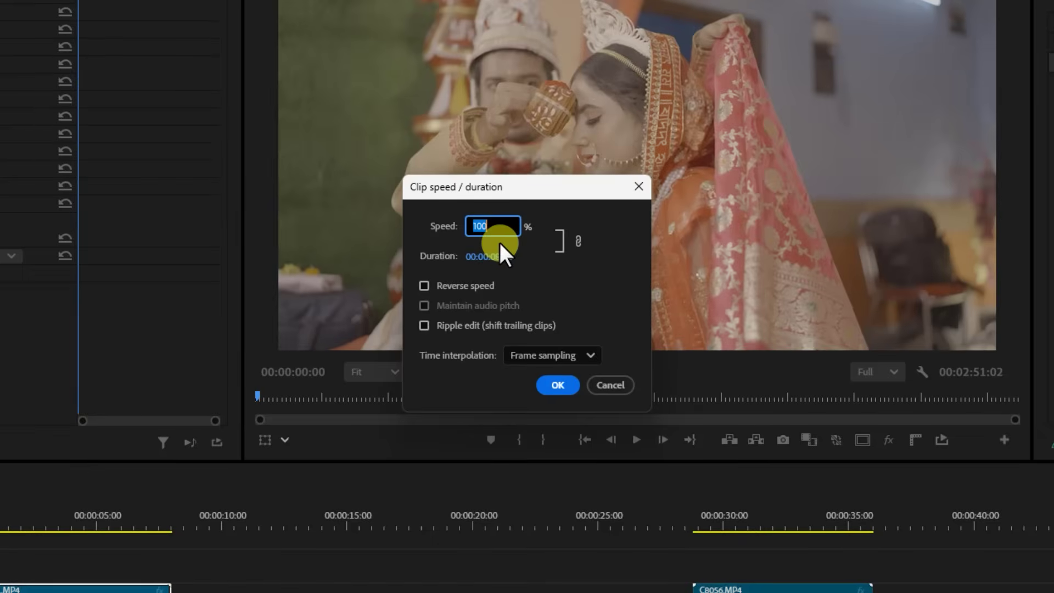
type("50")
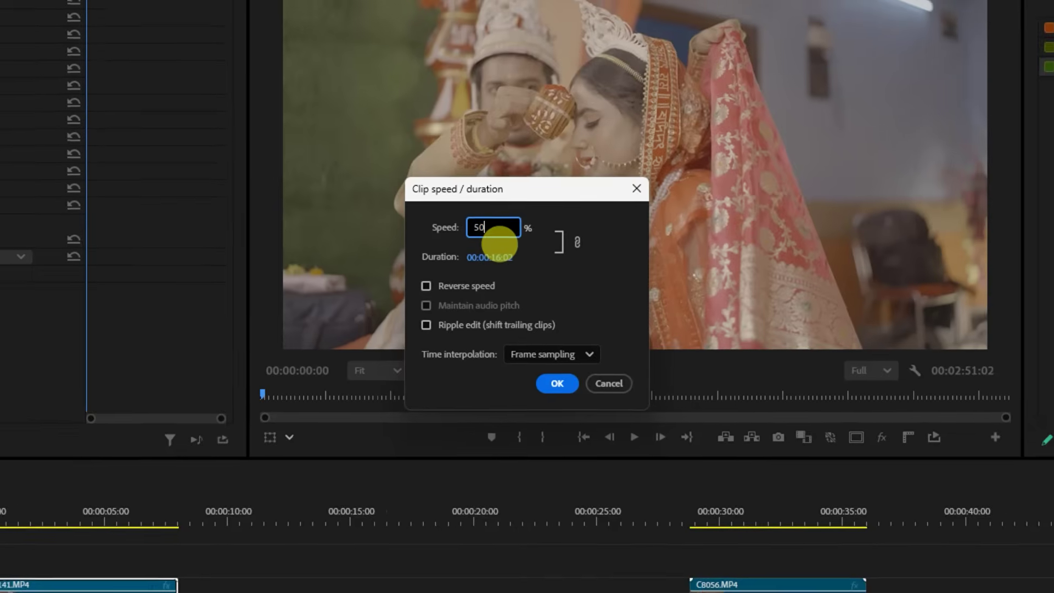
key("Return")
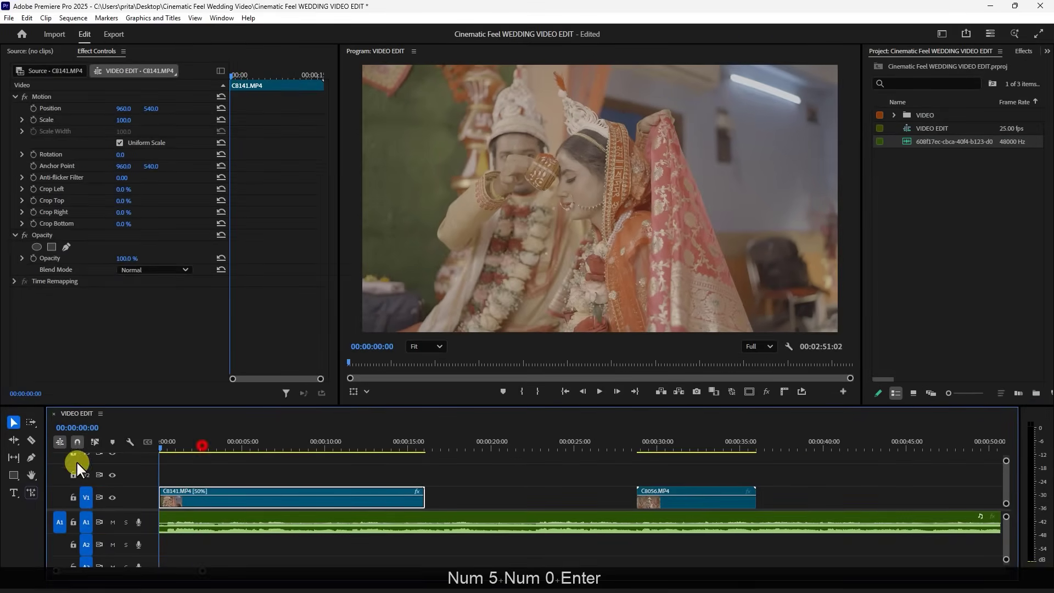
- Preview the slowed C8141.MP4 clip and trim its end to 00:00:06:18
key("space")
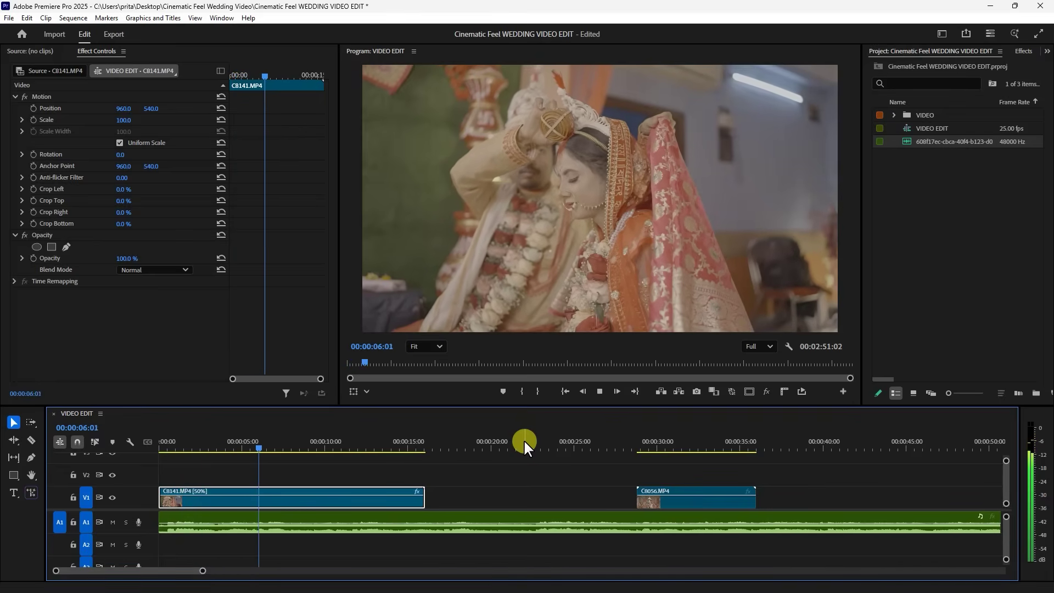
key("space")
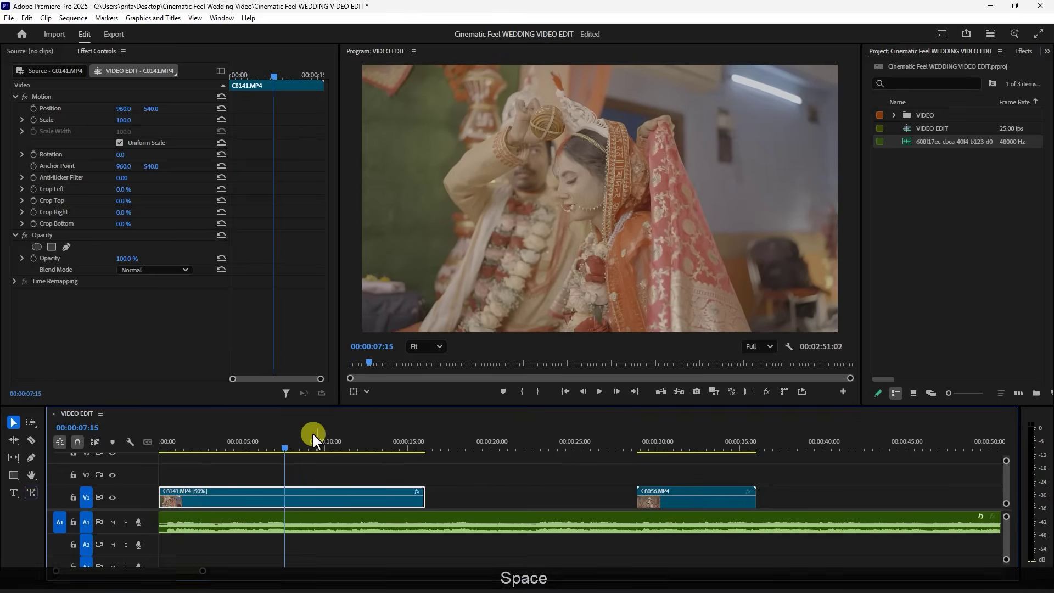
left_click_drag(285, 447, 271, 449)
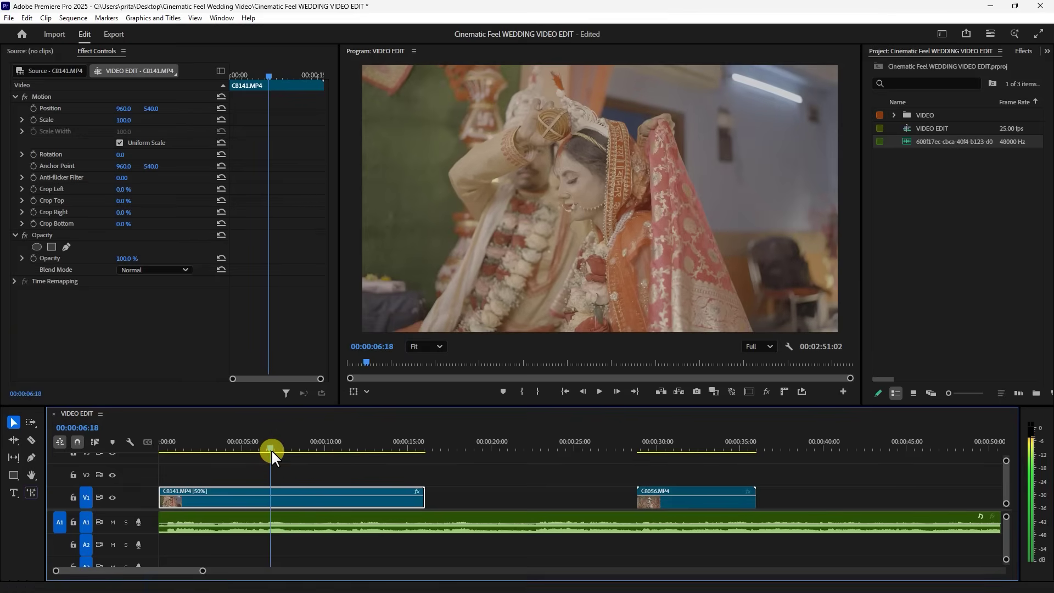
left_click_drag(422, 501, 269, 499)
- Play the trimmed slow-motion clip from the start, and park the playhead at 00:00:02:22
key("Home")
left_click_drag(203, 571, 164, 571)
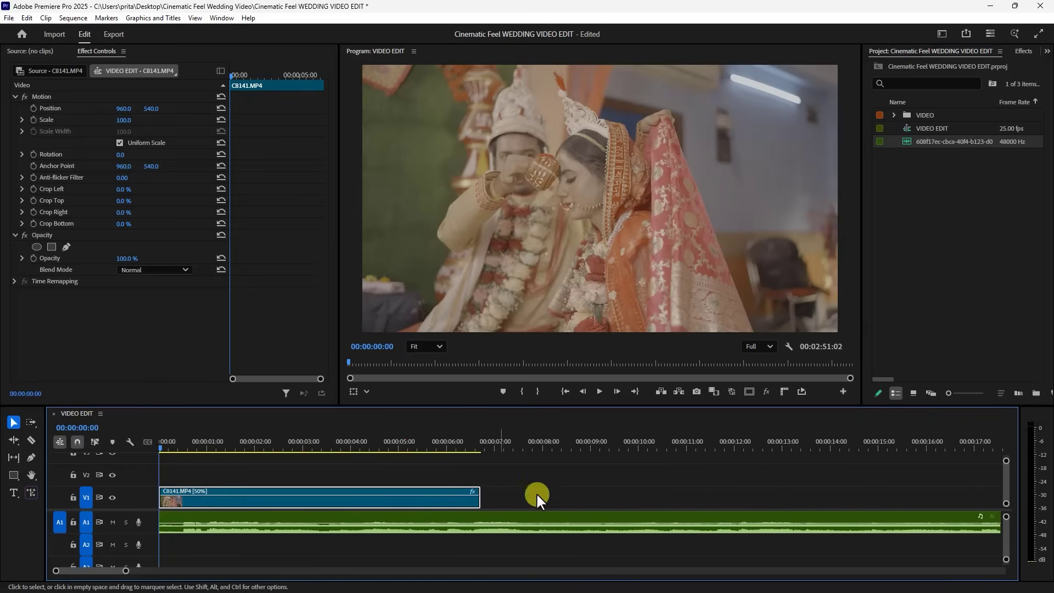
key("space")
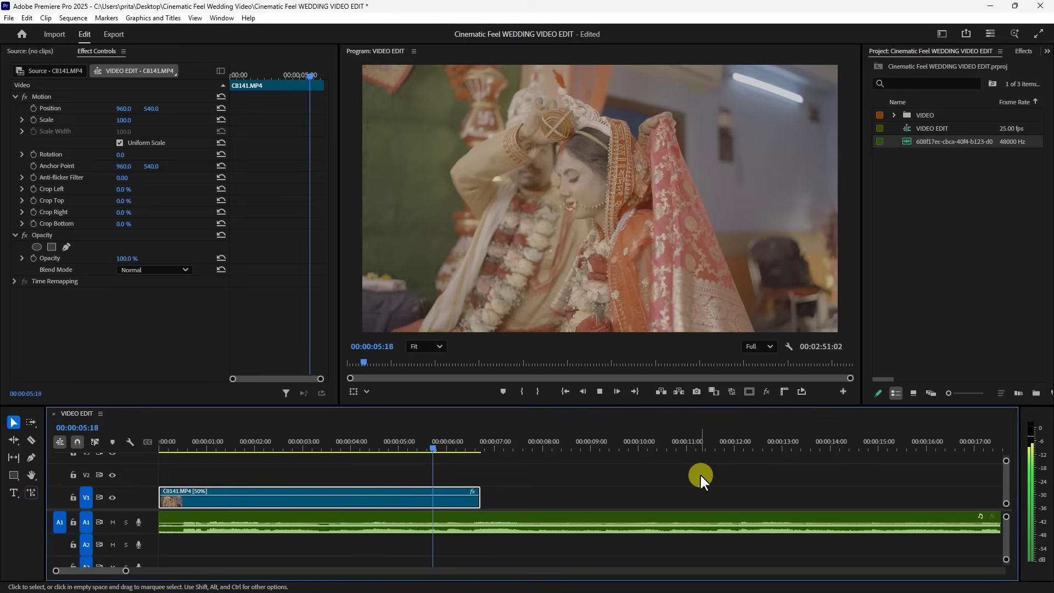
key("space")
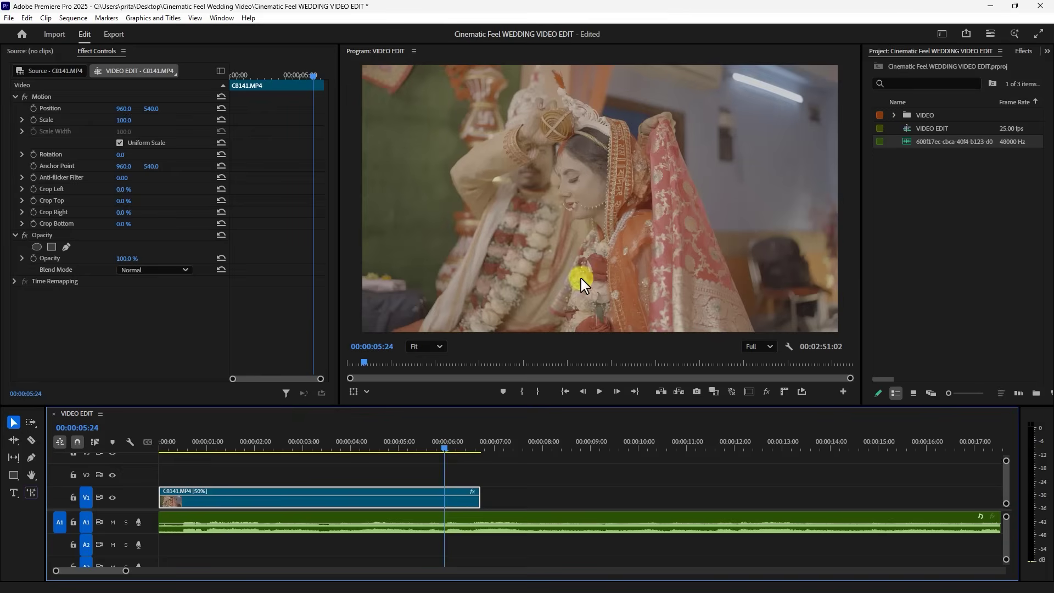
left_click(436, 439)
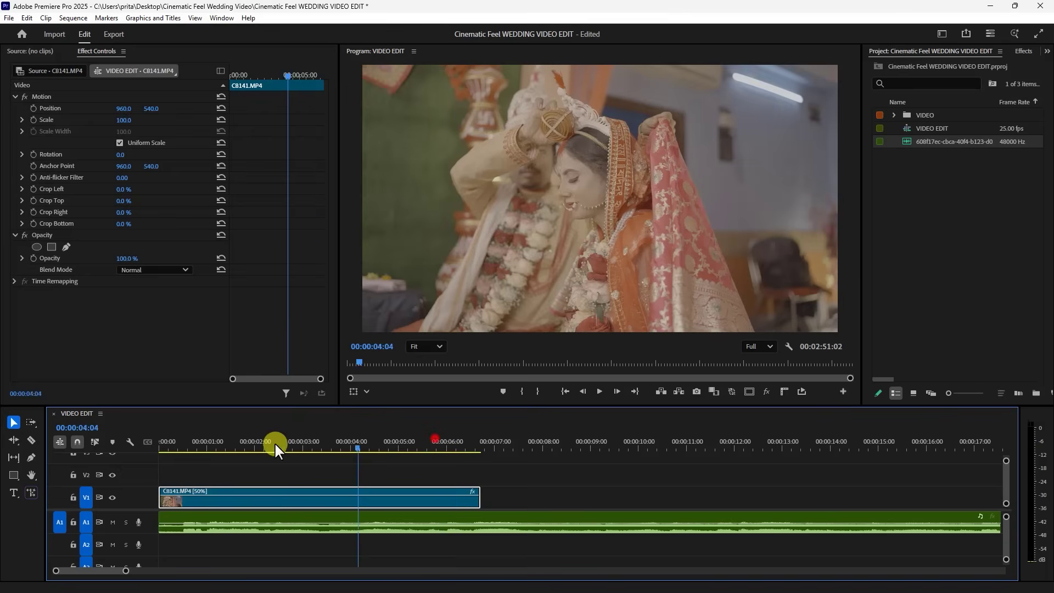
key("Home")
left_click(297, 439)
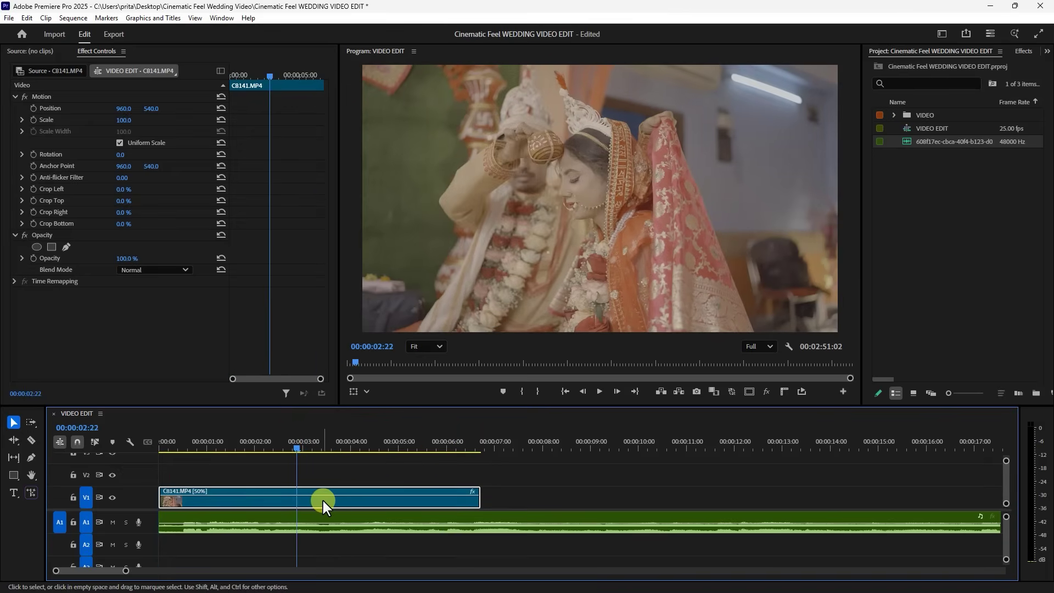
- Switch to the Color workspace and apply the _Sony Slog to rec709.cube LUT as the creative look of the C8141.MP4 clip
left_click(942, 34)
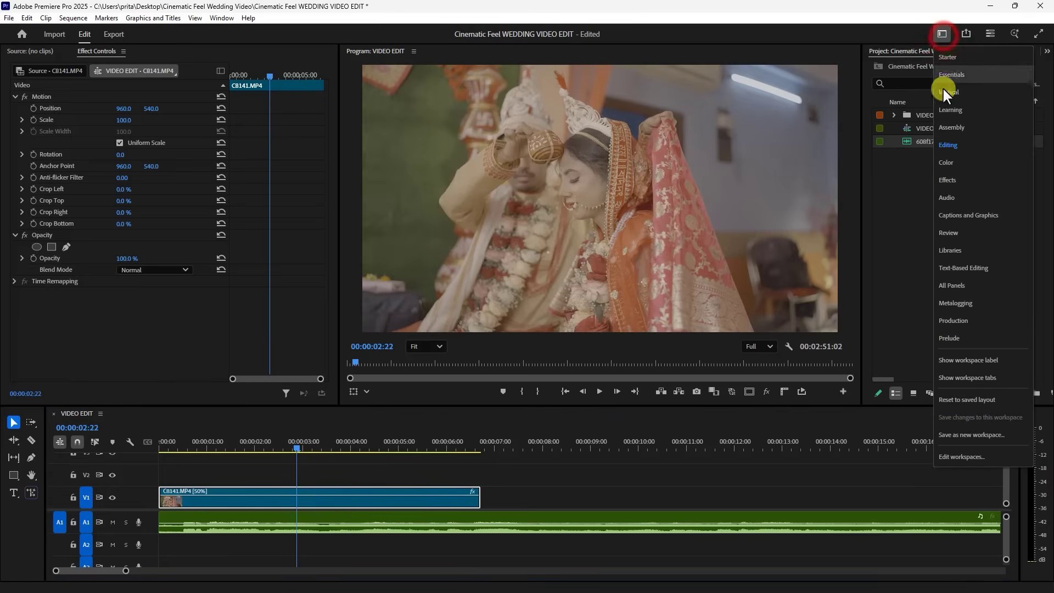
left_click(949, 164)
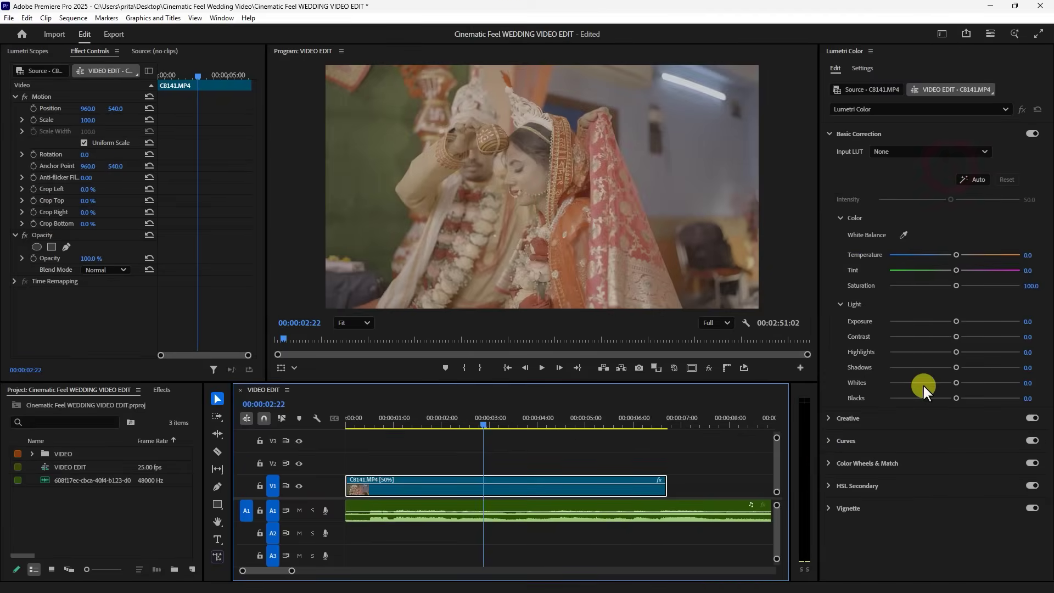
left_click(864, 415)
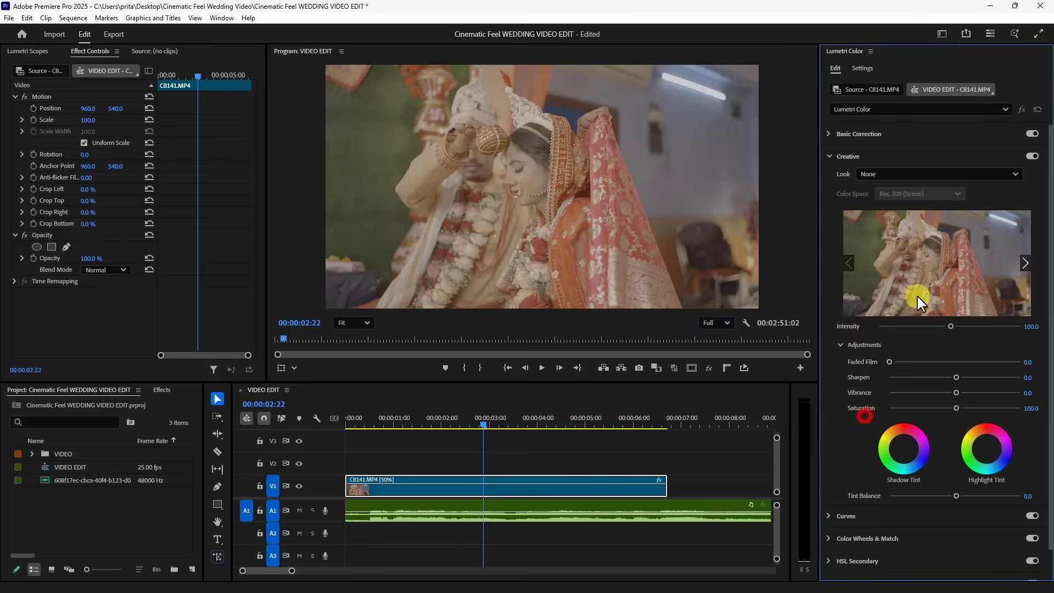
left_click(895, 174)
left_click(889, 209)
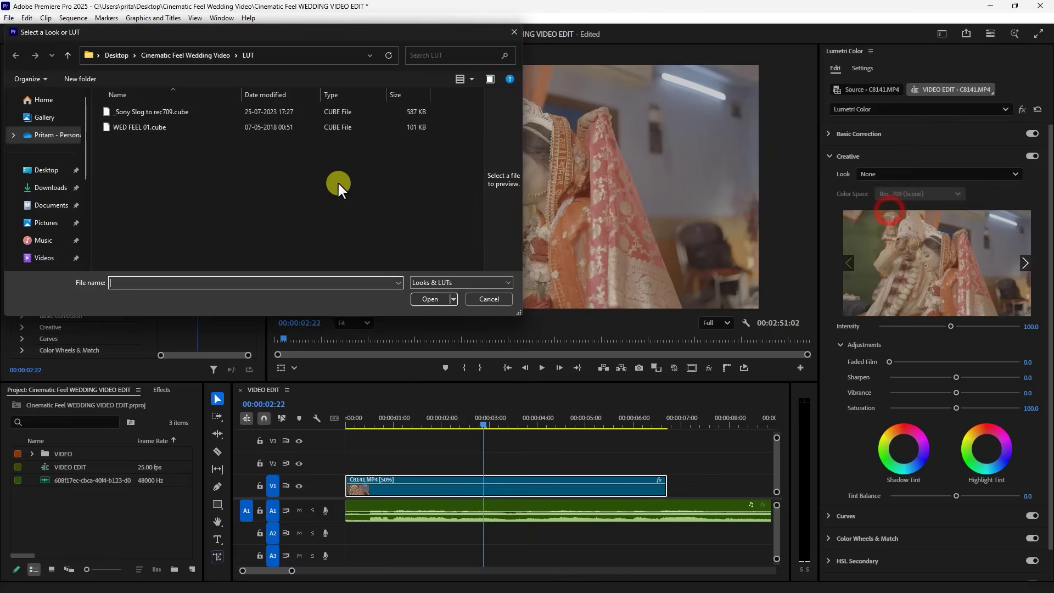
double_click(181, 112)
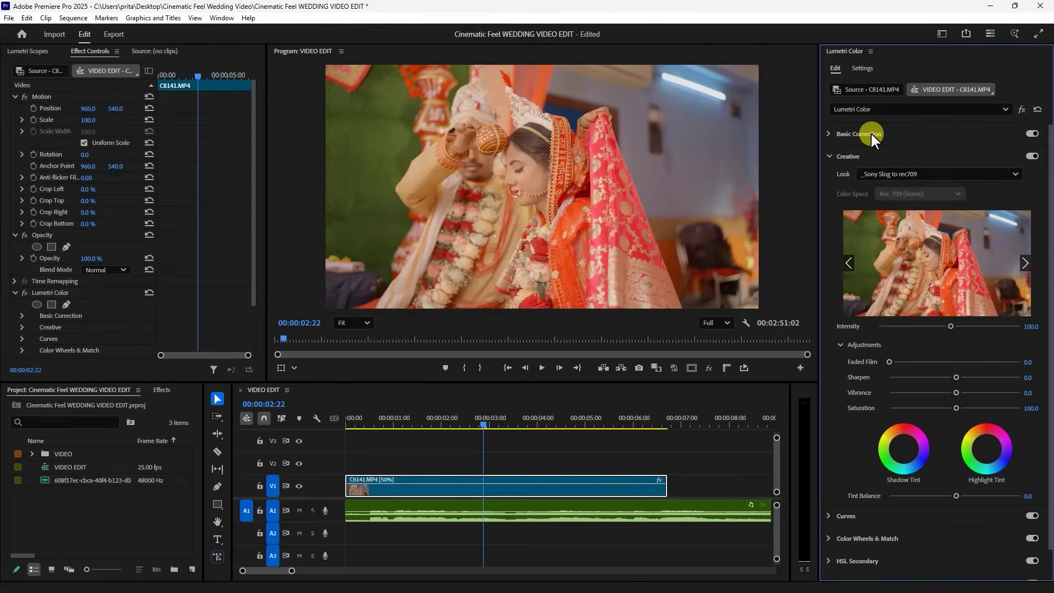
- Apply automatic basic correction to the C8141.MP4 clip and set its temperature to -8.8
left_click(869, 132)
left_click(976, 179)
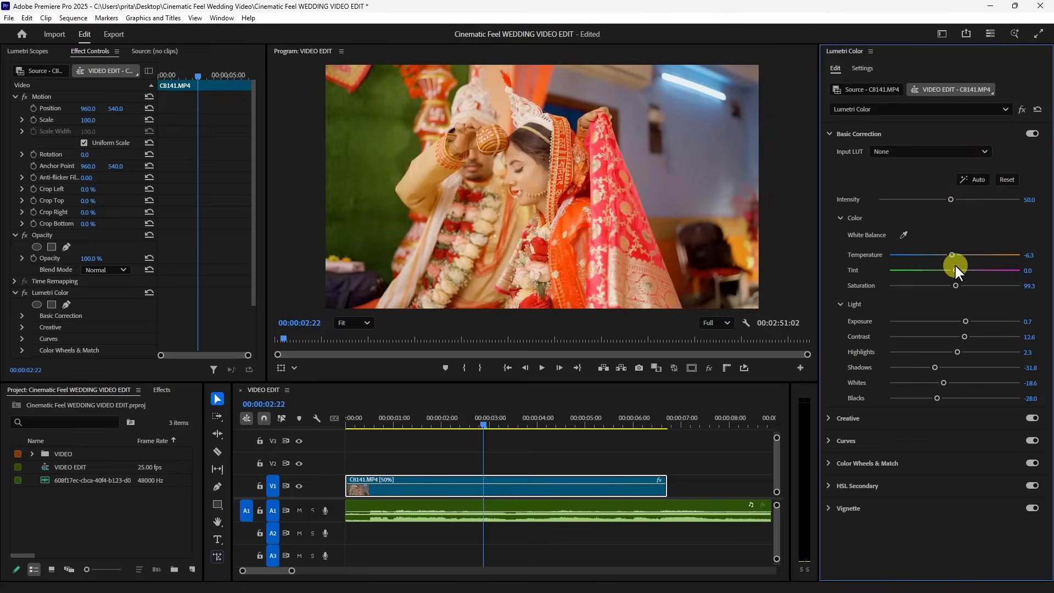
left_click_drag(950, 255, 949, 255)
left_click(866, 441)
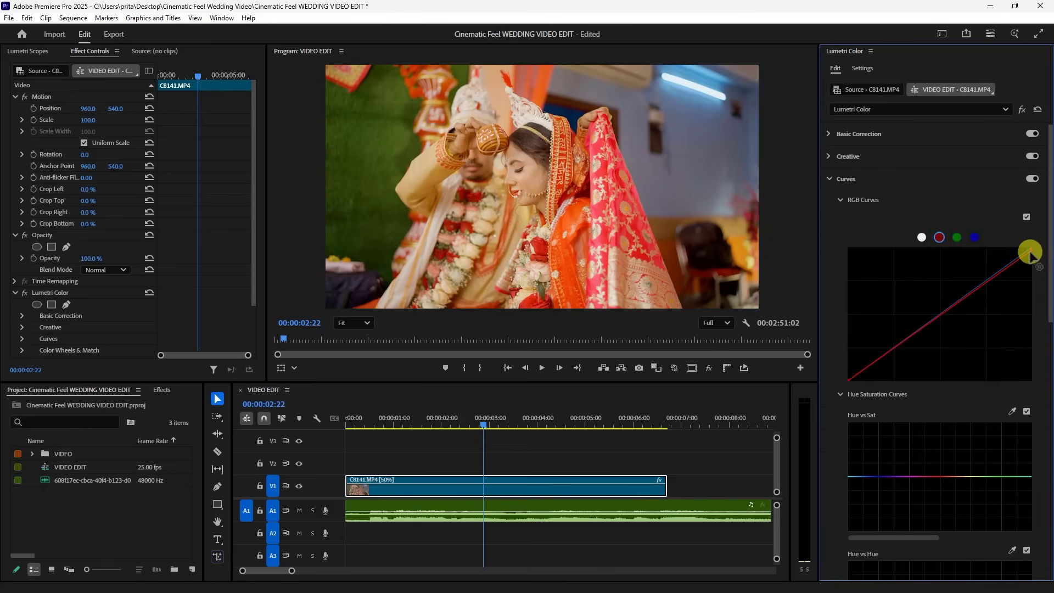
left_click(865, 132)
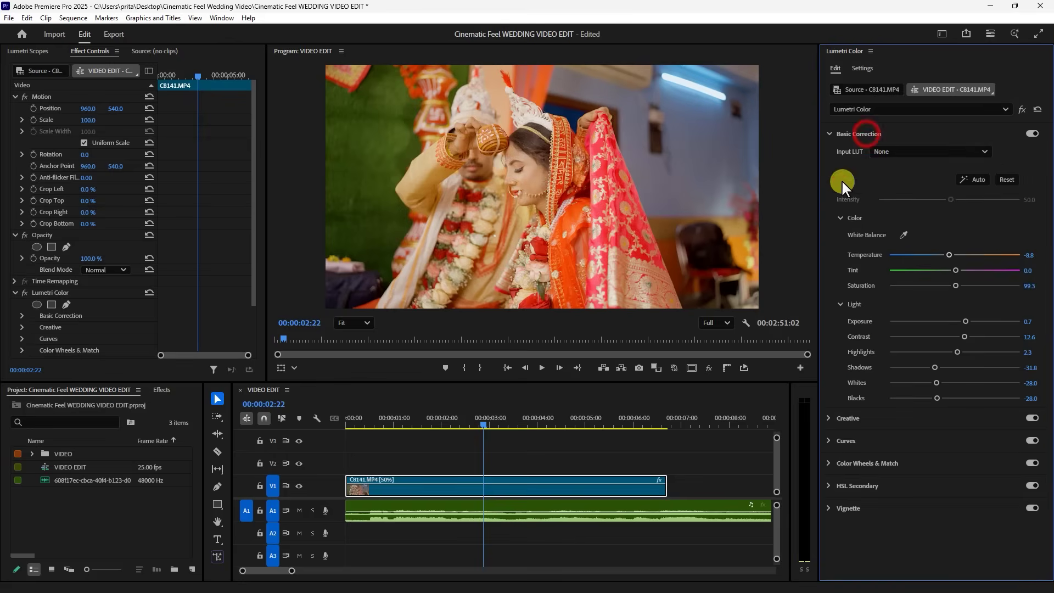
- Compare the clip with and without the Lumetri grade, and lower its Whites to -32.2
left_click(25, 291)
left_click(24, 291)
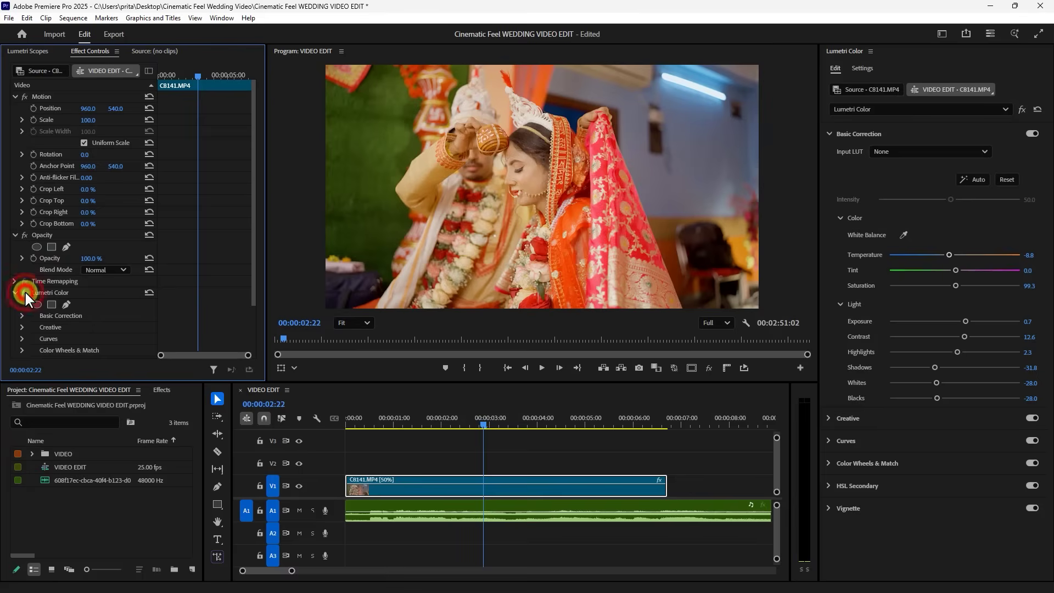
left_click_drag(935, 383, 929, 382)
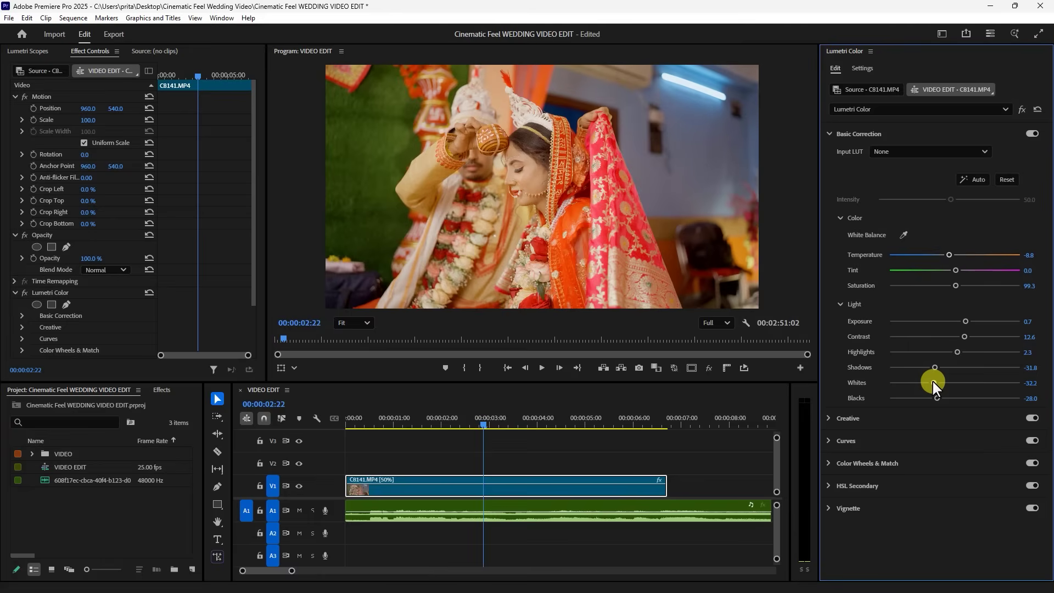
left_click_drag(614, 383, 613, 397)
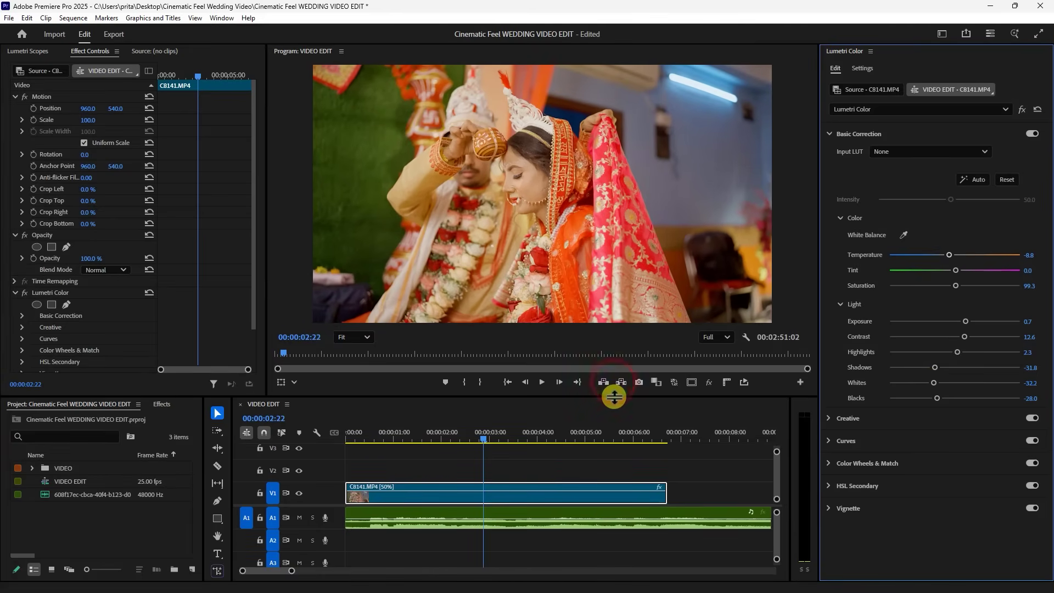
- Add a second Lumetri Color effect to the C8141.MP4 clip and rename it CREATIVE LUT
left_click(858, 109)
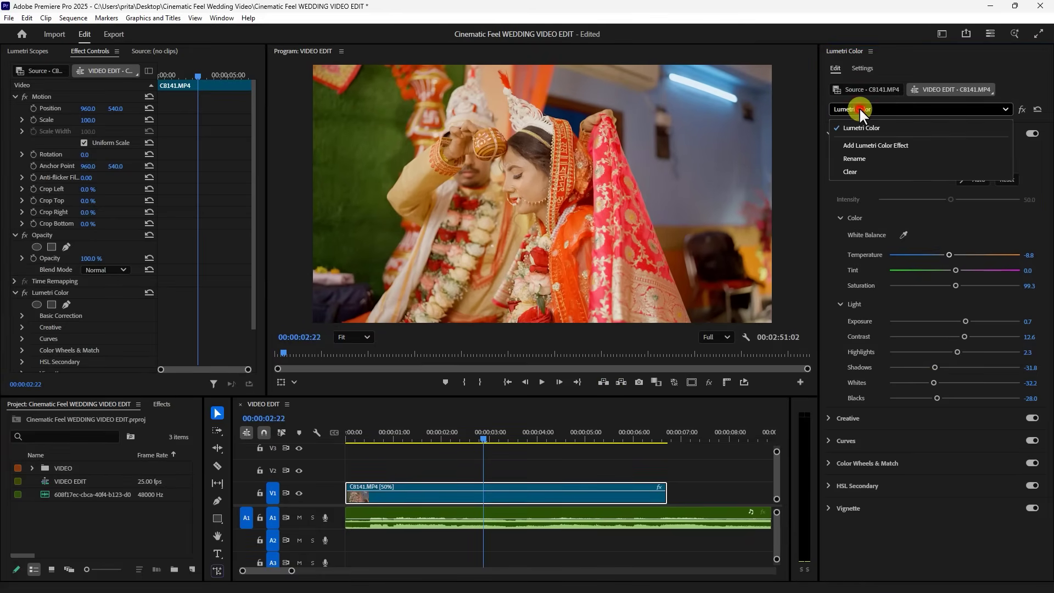
left_click(870, 143)
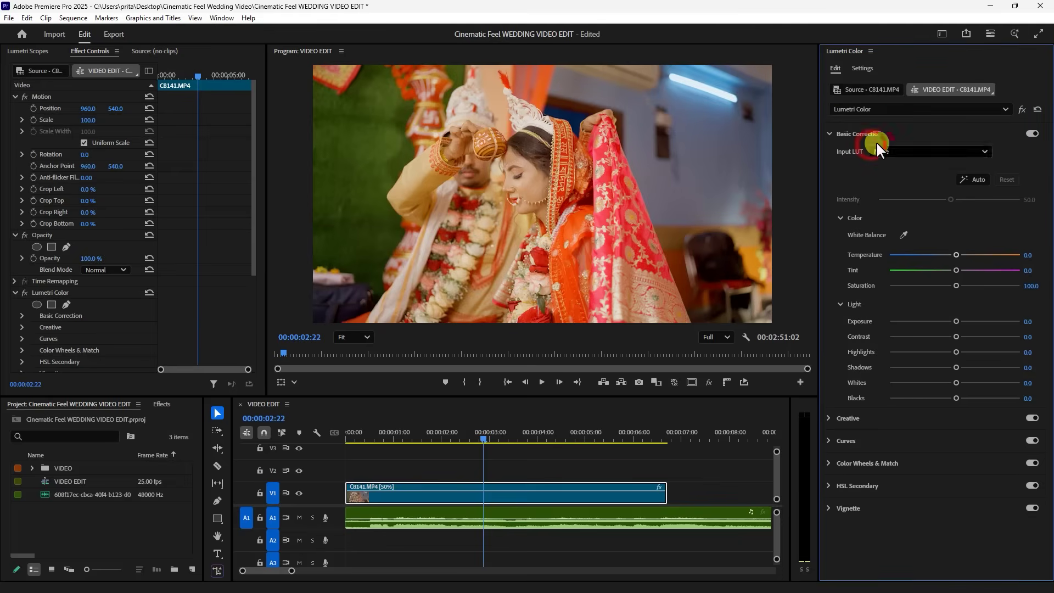
left_click(871, 109)
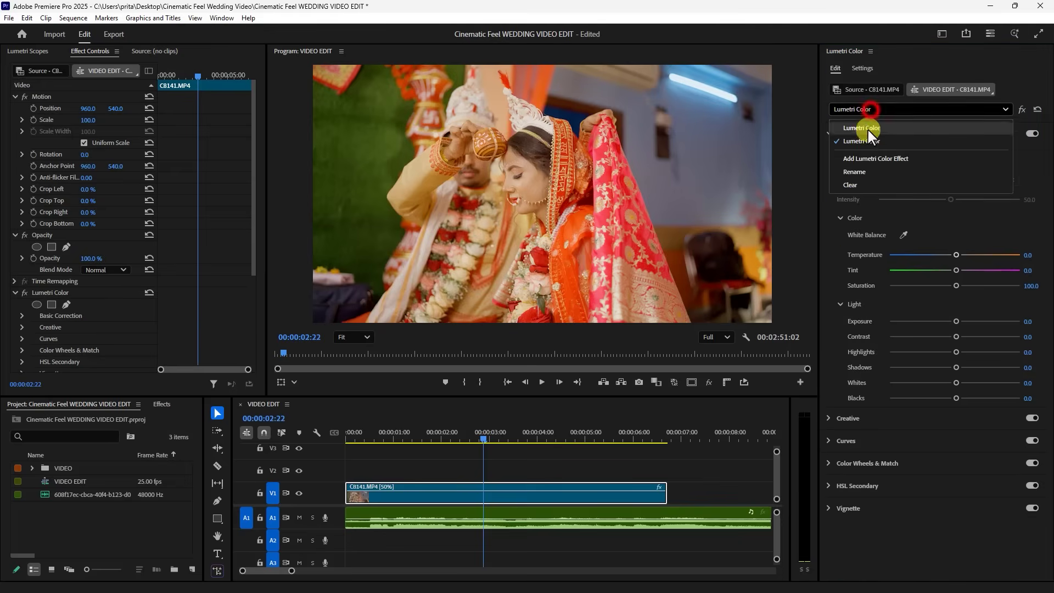
left_click(858, 172)
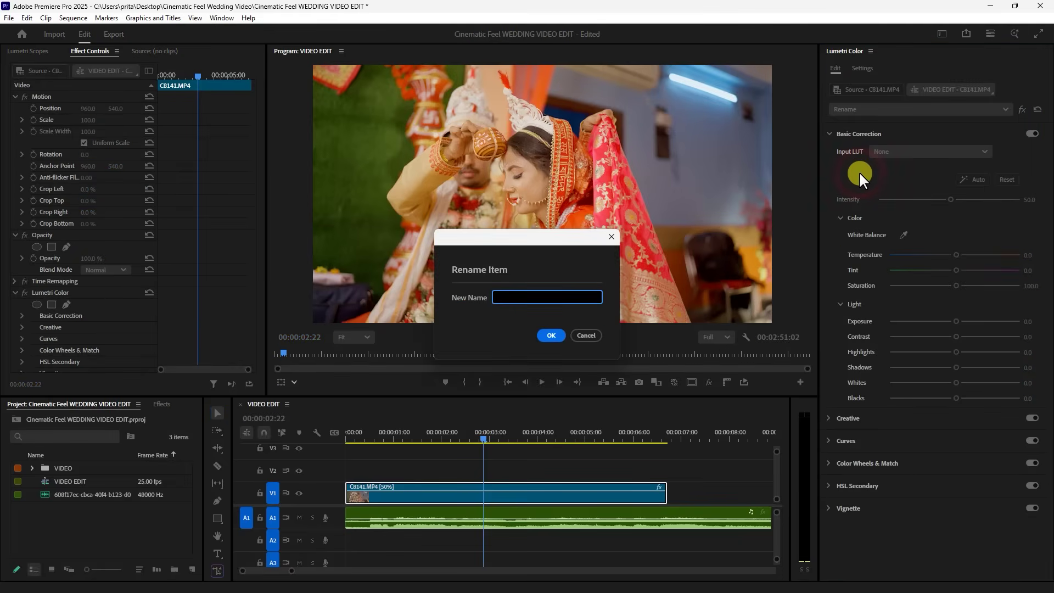
type("CREATI")
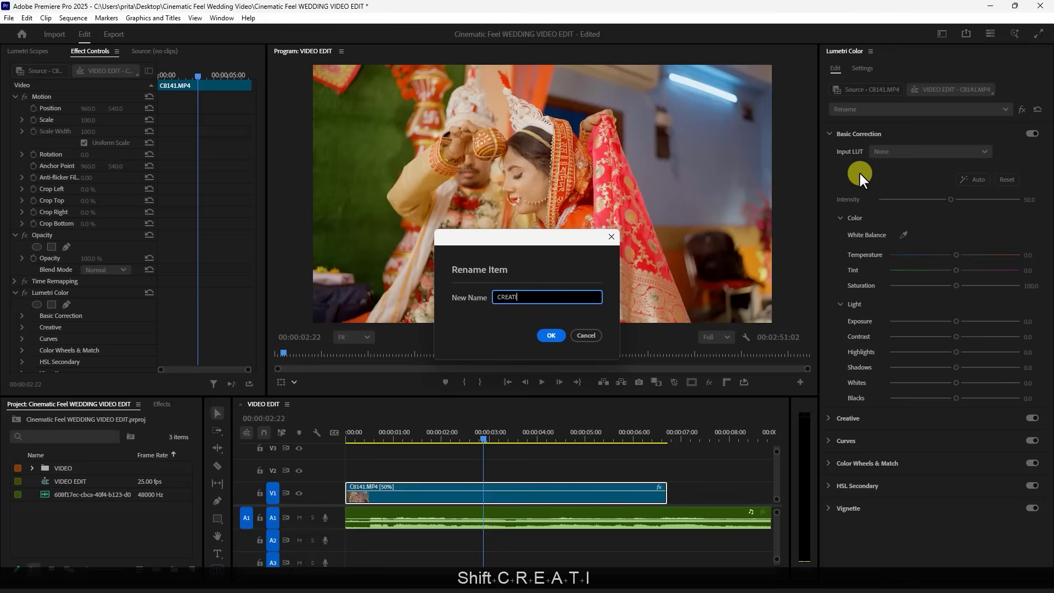
type("VE LUT")
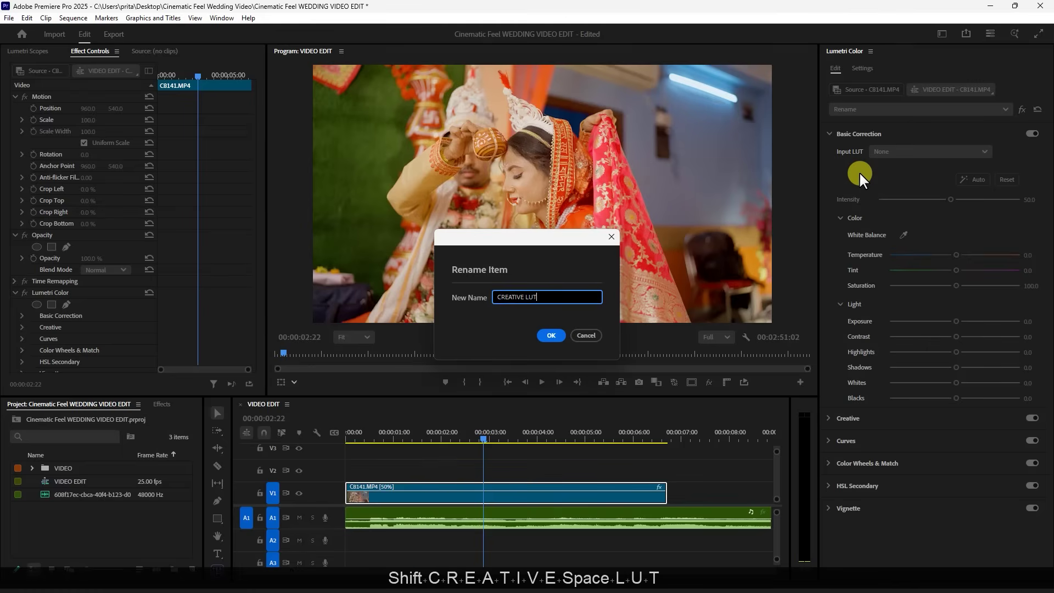
left_click(554, 334)
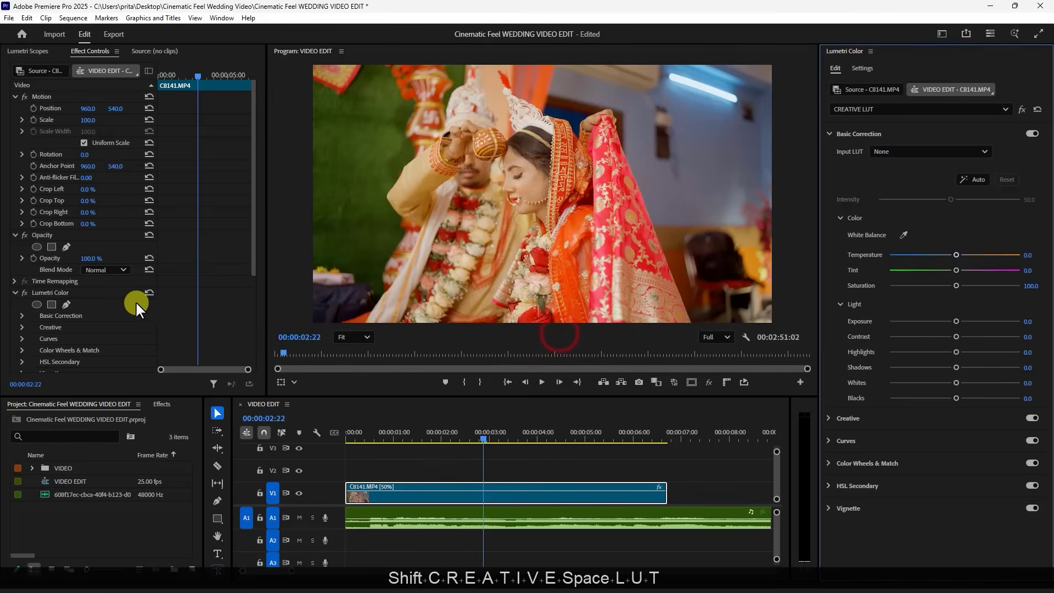
left_click(15, 293)
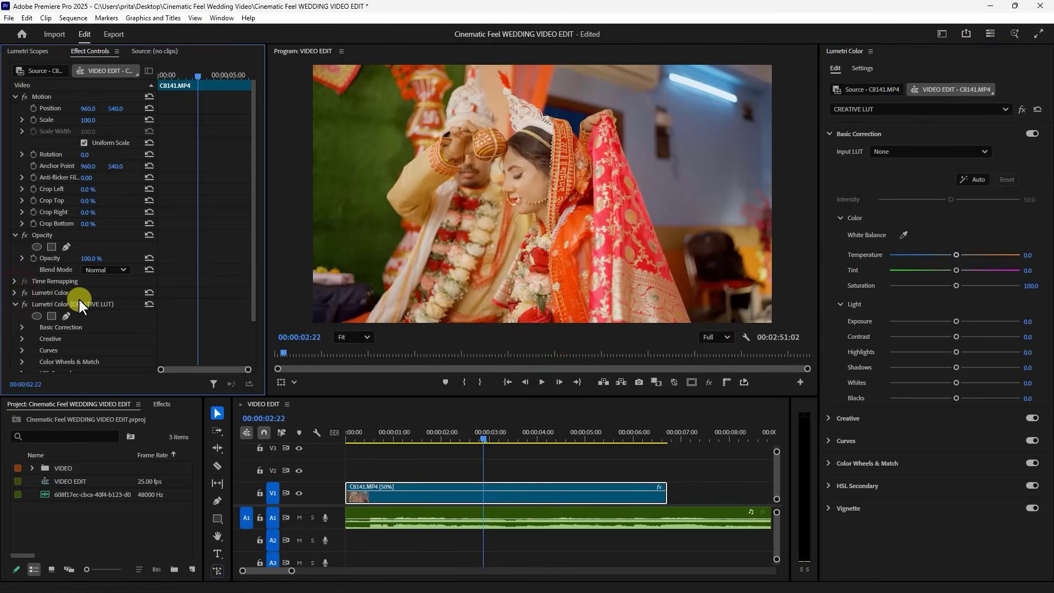
- Load WED FEEL 01.cube as the creative look of the CREATIVE LUT effect and reduce its intensity to 32.4
left_click(850, 417)
left_click(868, 179)
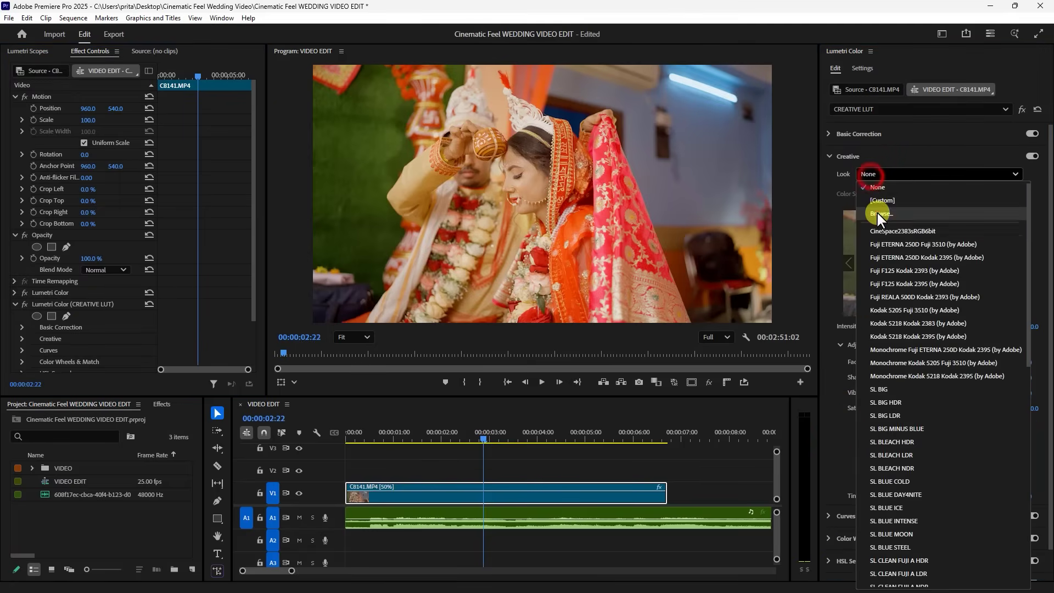
left_click(877, 212)
double_click(157, 128)
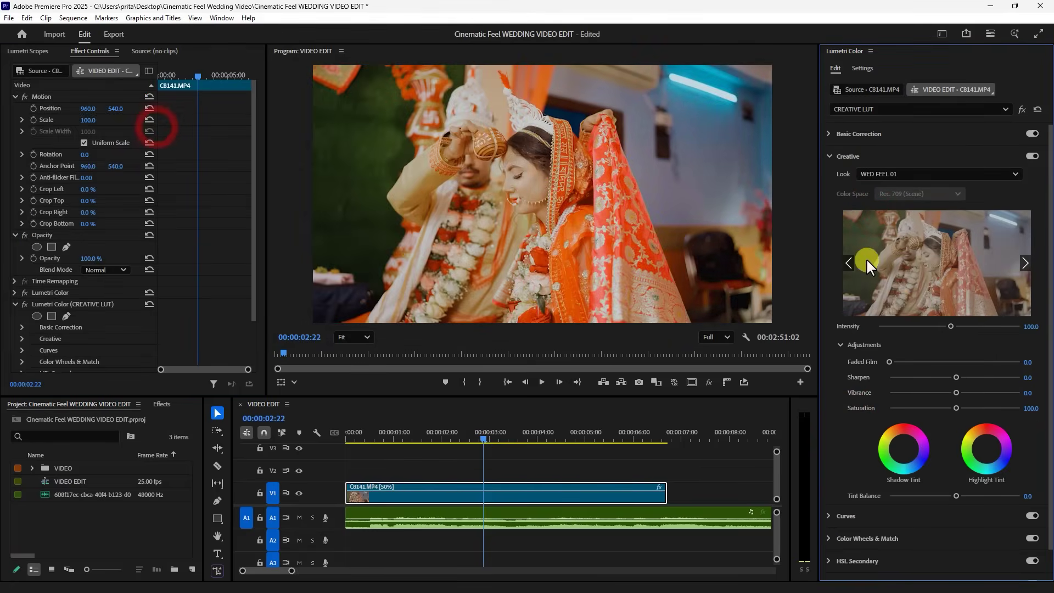
left_click_drag(911, 326, 900, 325)
- Compare the shot with and without the WED FEEL 01 creative look
left_click(1032, 155)
left_click(1032, 155)
left_click(1032, 155)
left_click(1032, 155)
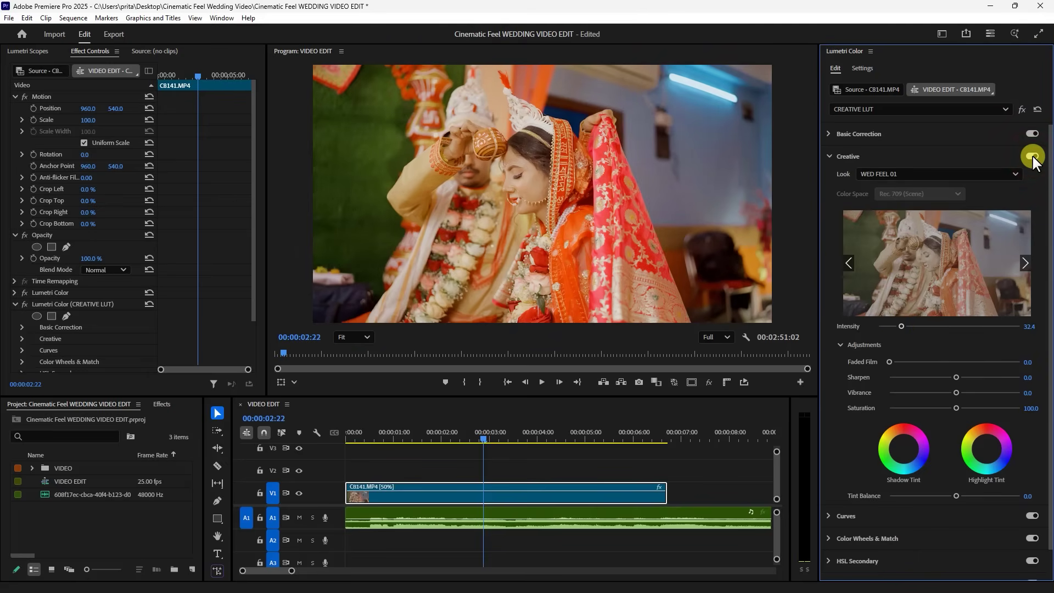
- Return to the Editing workspace and park the playhead at 00:00:03:06 in the graded clip
left_click(940, 34)
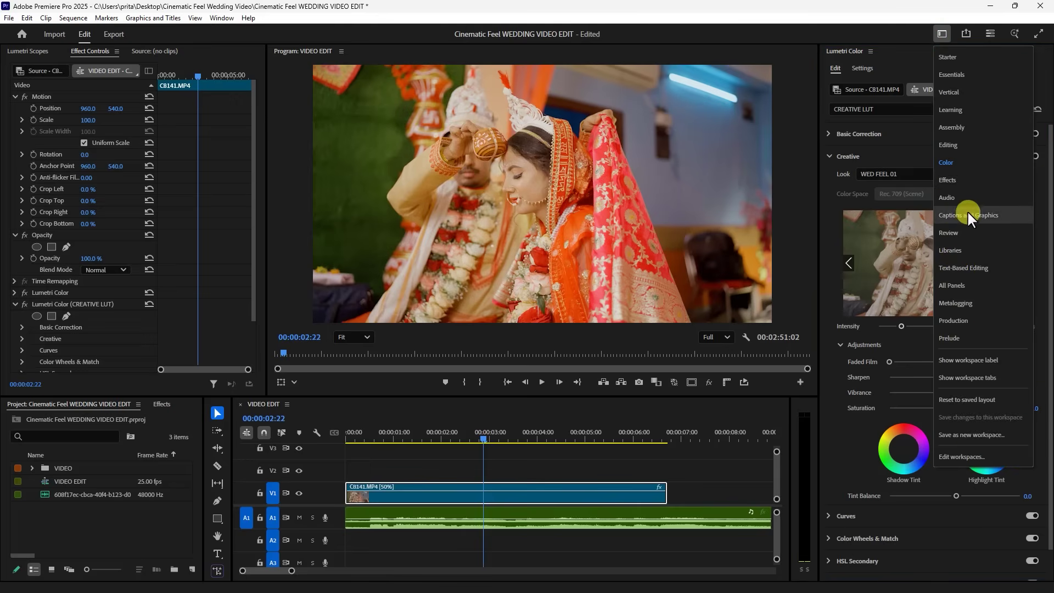
left_click(950, 146)
left_click_drag(273, 441, 176, 441)
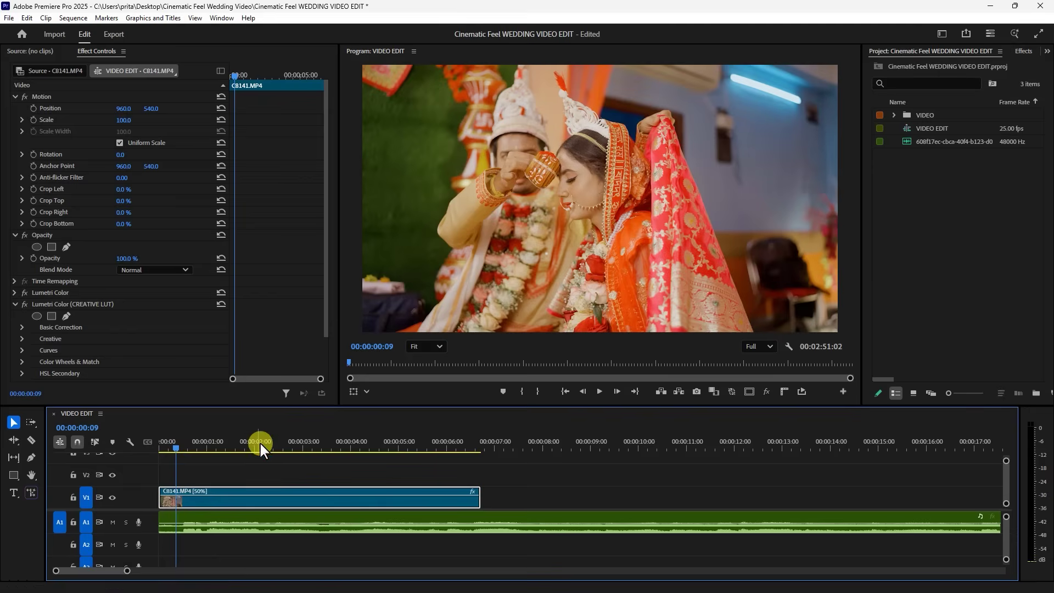
left_click_drag(127, 572, 110, 572)
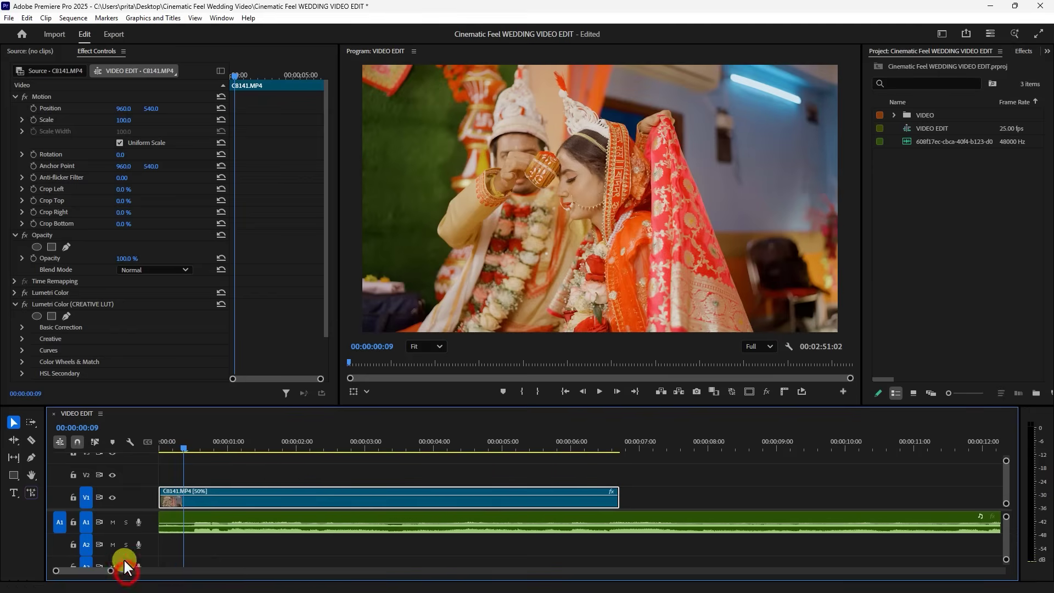
left_click(308, 444)
left_click_drag(260, 74, 276, 77)
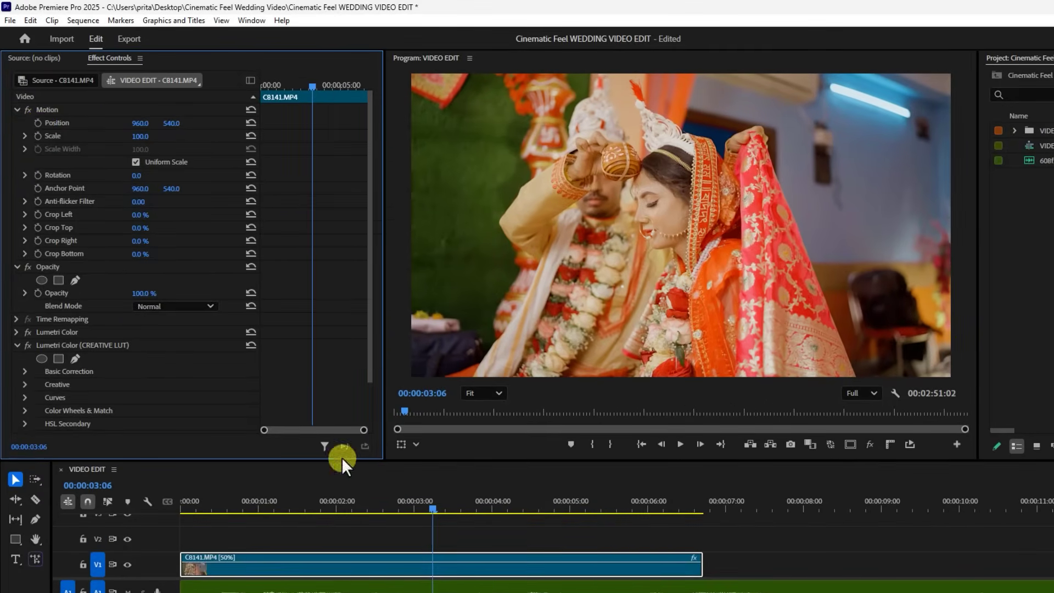
- Keyframe the C8141.MP4 clip's motion at 00:00:03:06 with position 1115.0, 620.0, scale 170.0 and rotation -16.0°
left_click(407, 558)
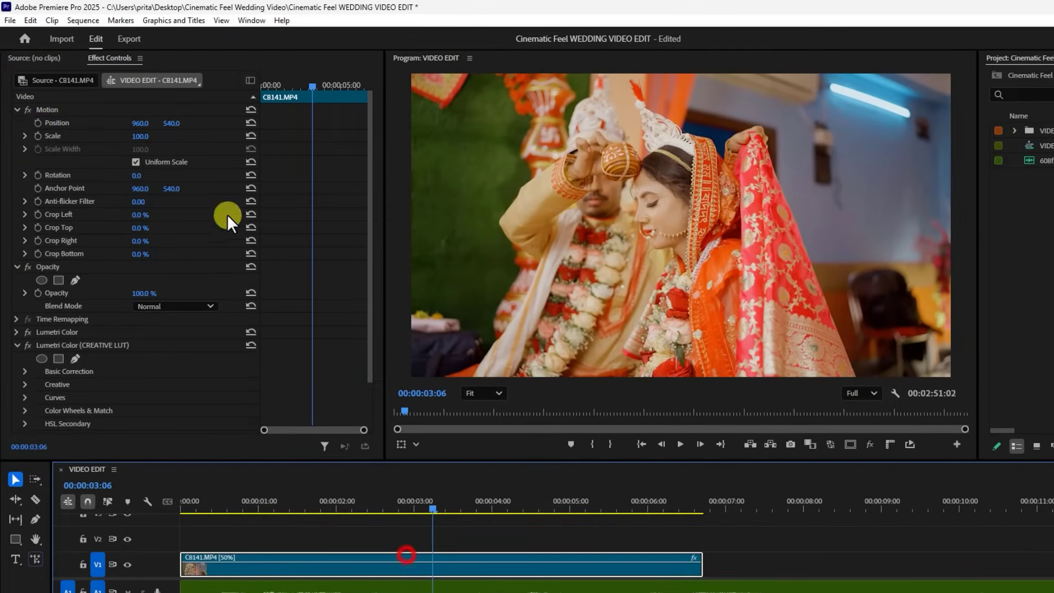
left_click(38, 123)
left_click(38, 136)
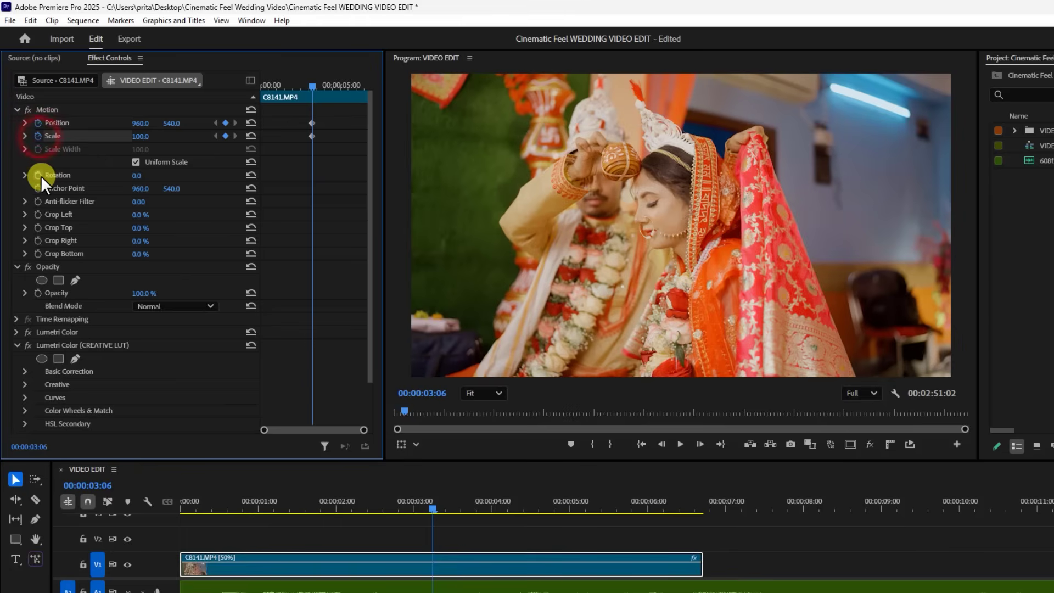
left_click(37, 175)
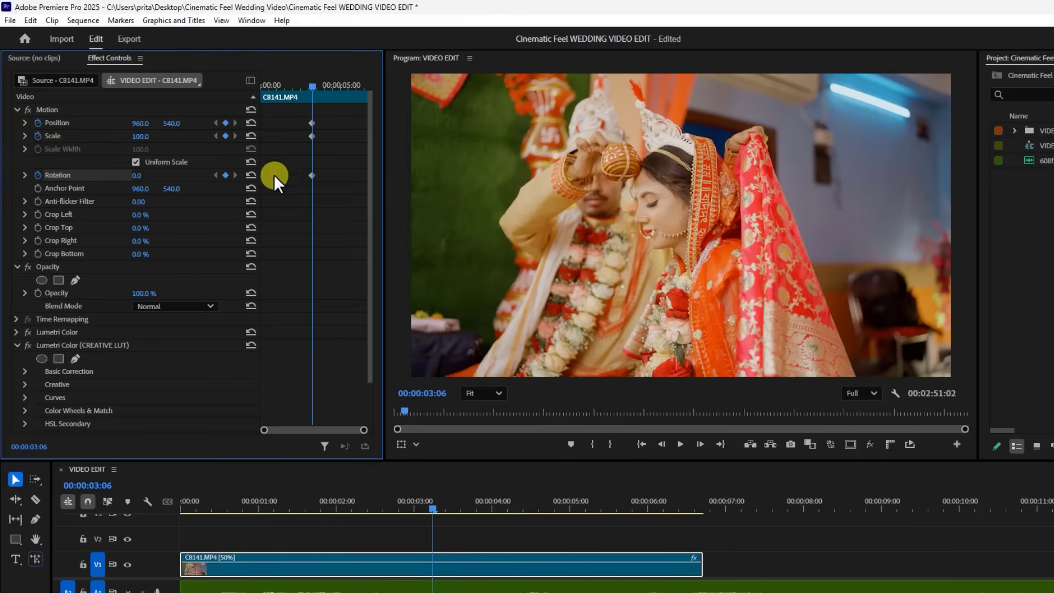
left_click_drag(139, 137, 223, 123)
left_click_drag(141, 174, 135, 175)
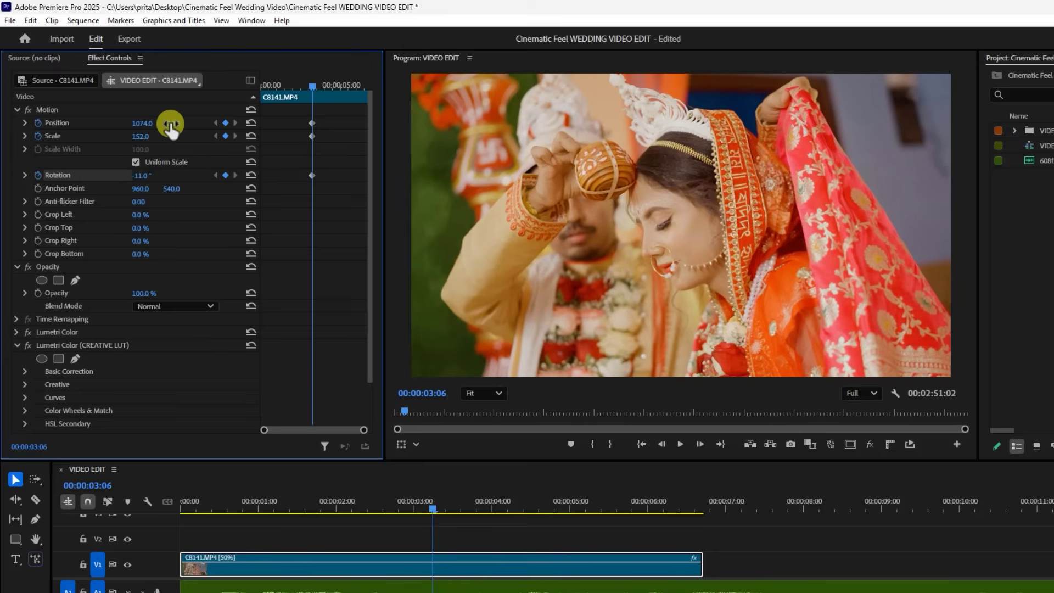
left_click_drag(138, 175, 167, 123)
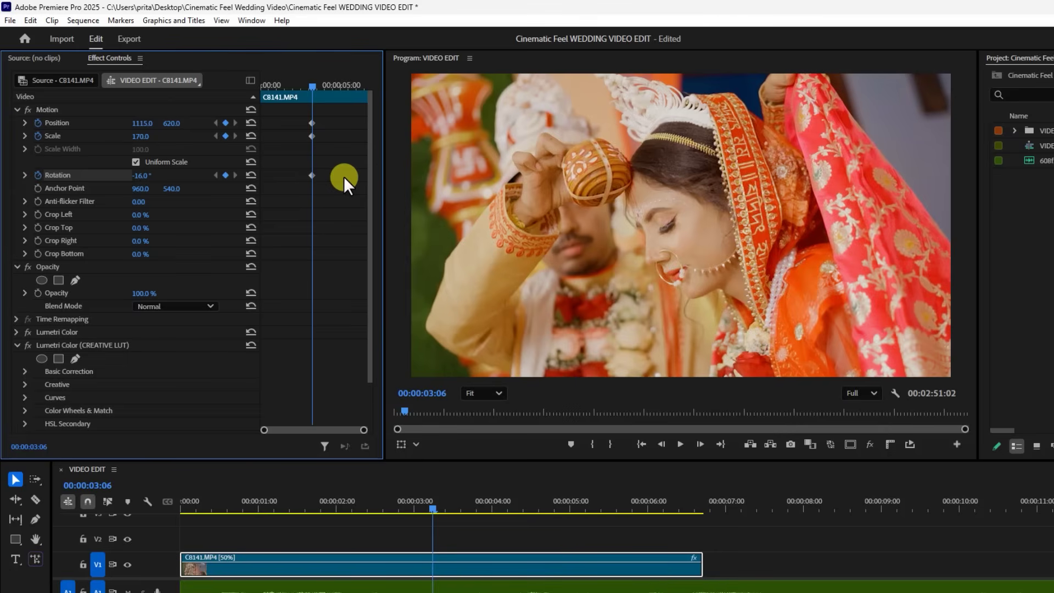
- Move the three motion keyframes to the clip's start, and add keyframes with default rotation, scale and position at 00:00:03:06
left_click_drag(329, 114, 295, 202)
key("Delete")
left_click(250, 174)
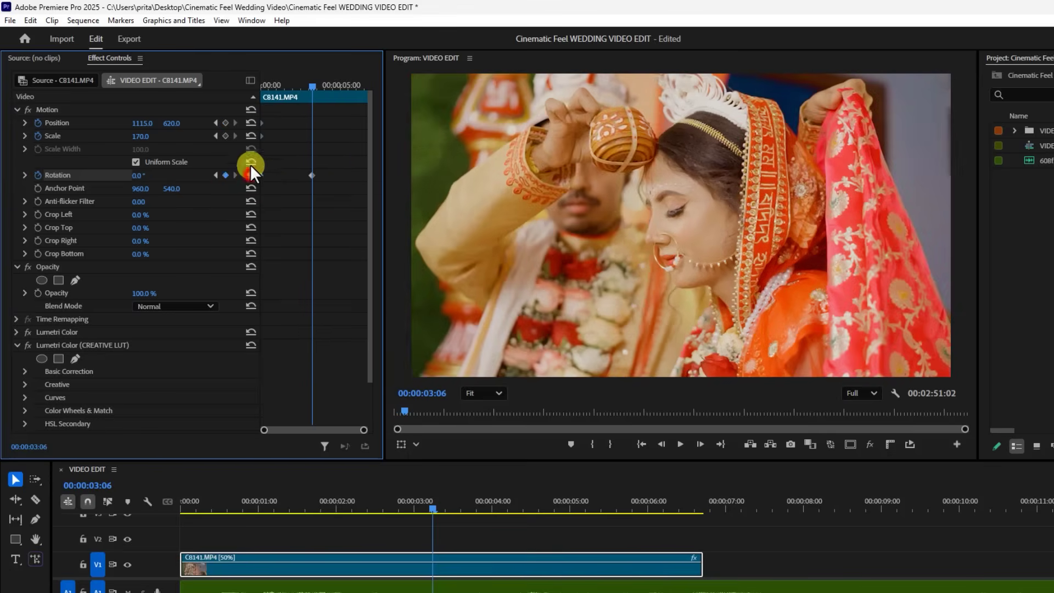
left_click(251, 136)
left_click(250, 122)
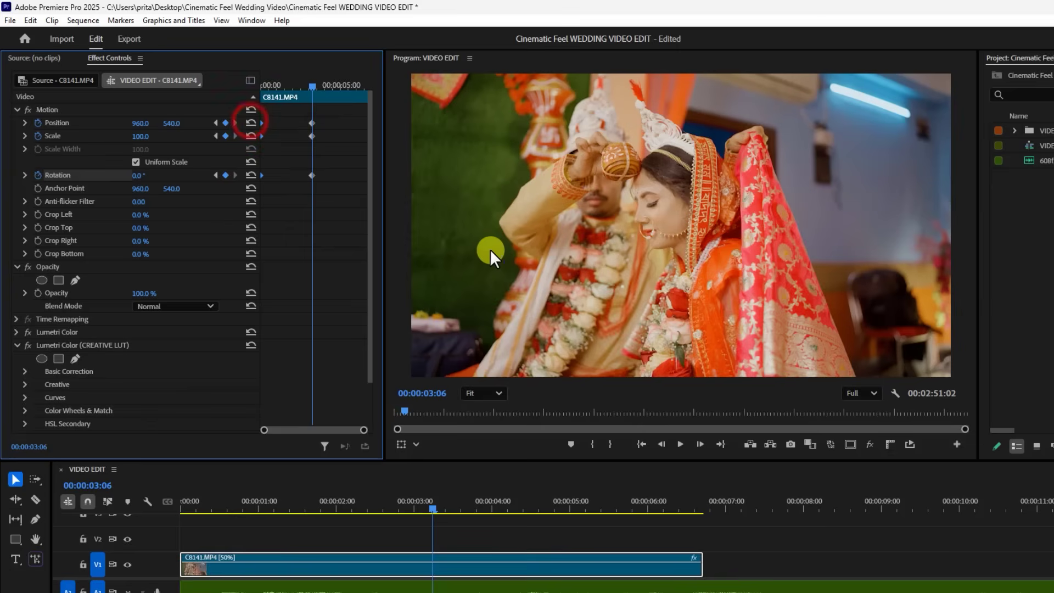
- Move the default-value motion keyframes to the clip's end and play the zoom-out animation from the sequence start
left_click_drag(320, 174, 366, 175)
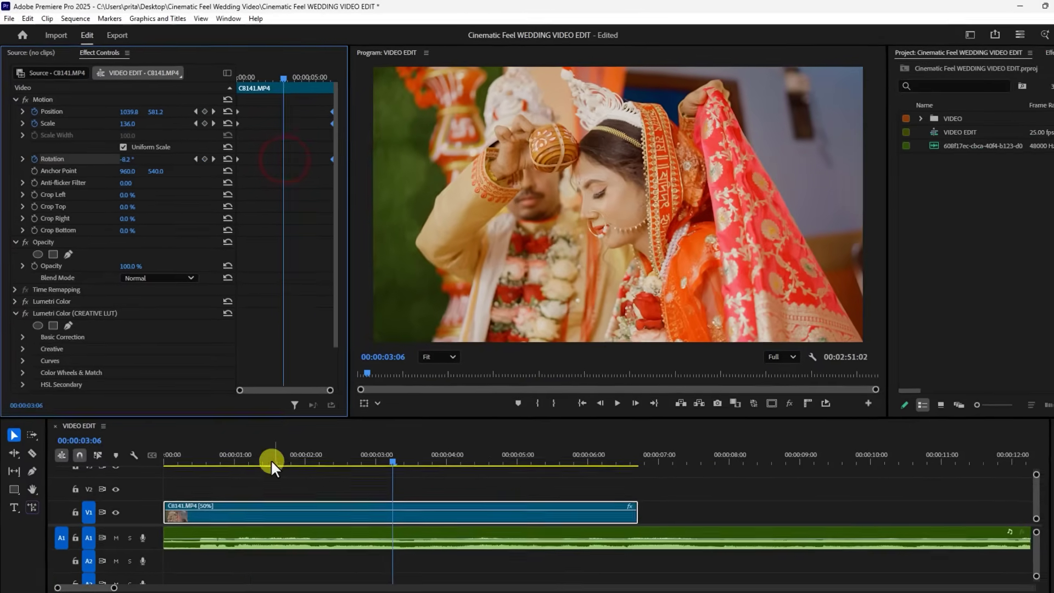
left_click_drag(250, 452, 160, 455)
key("space")
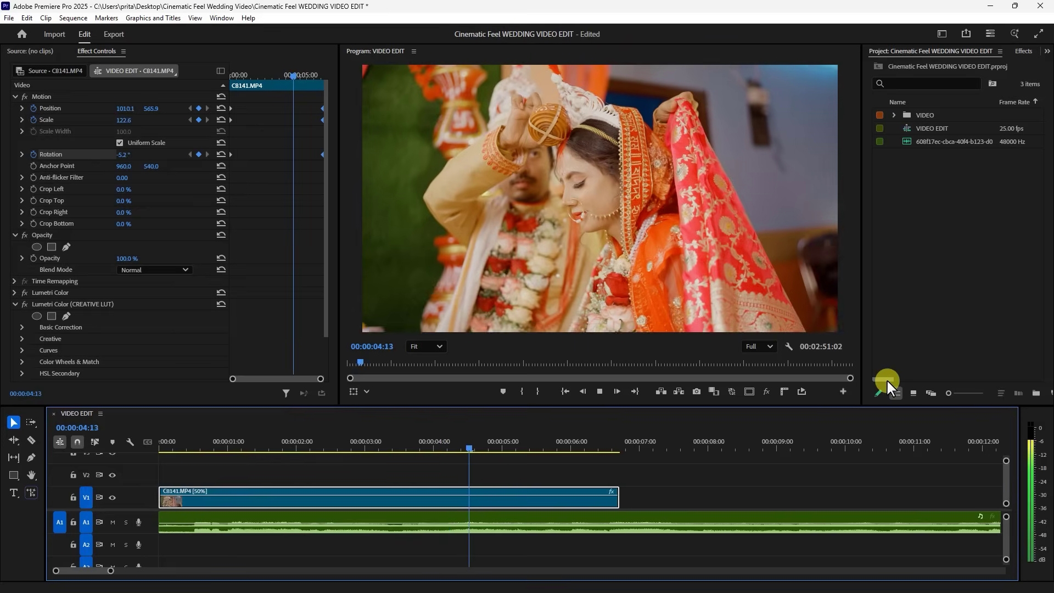
- Extend the C8141.MP4 clip's end to about 7.2 seconds and move its ending motion keyframes to the new clip end
key("space")
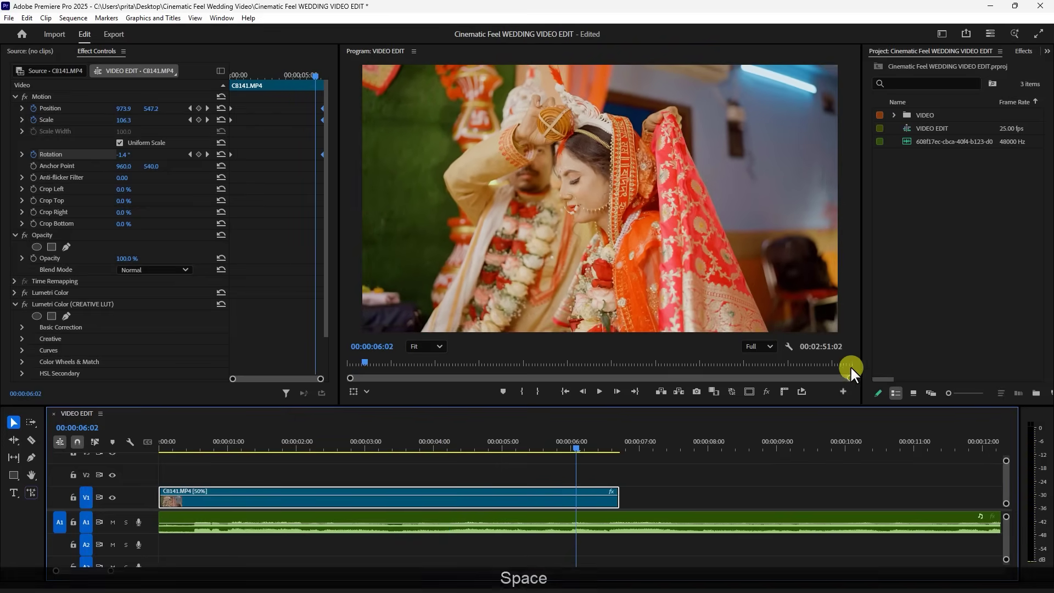
left_click_drag(617, 503, 651, 502)
left_click(308, 108)
left_click_drag(309, 109, 324, 154)
- Play the lengthened zoom-out animation from the sequence start
left_click(267, 443)
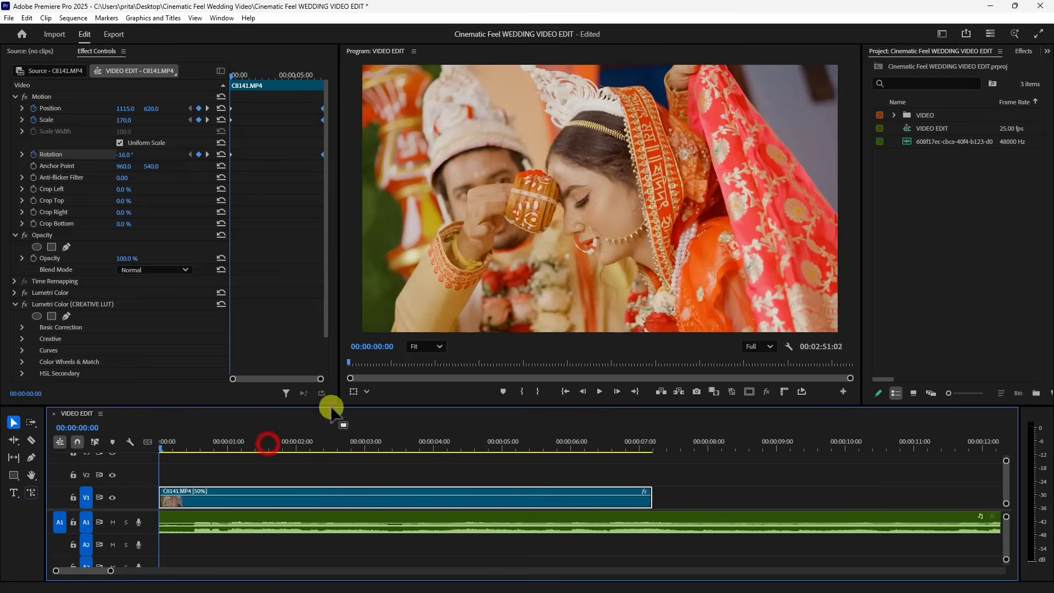
key("space")
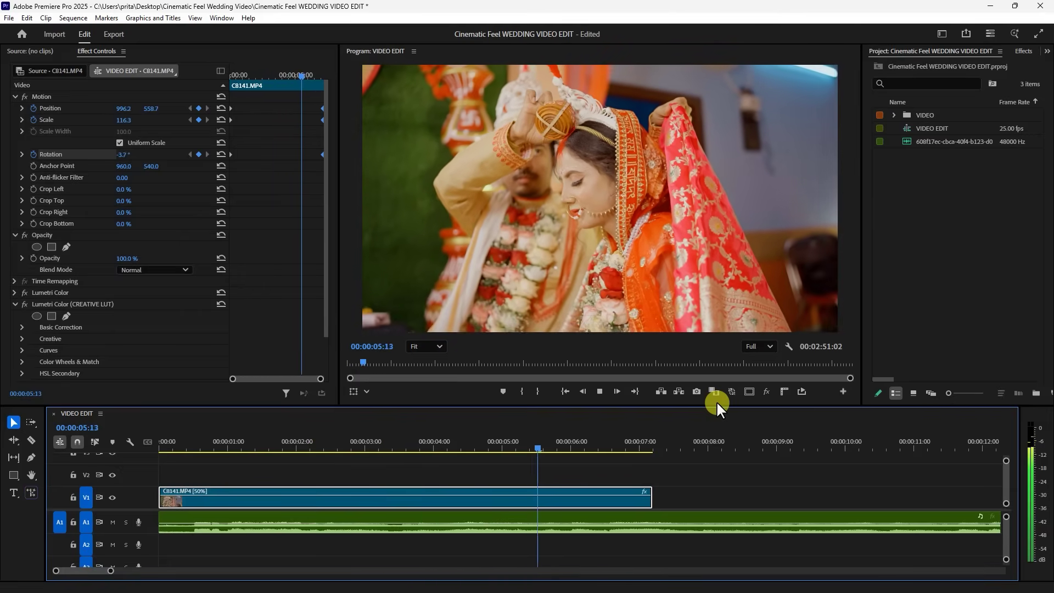
key("space")
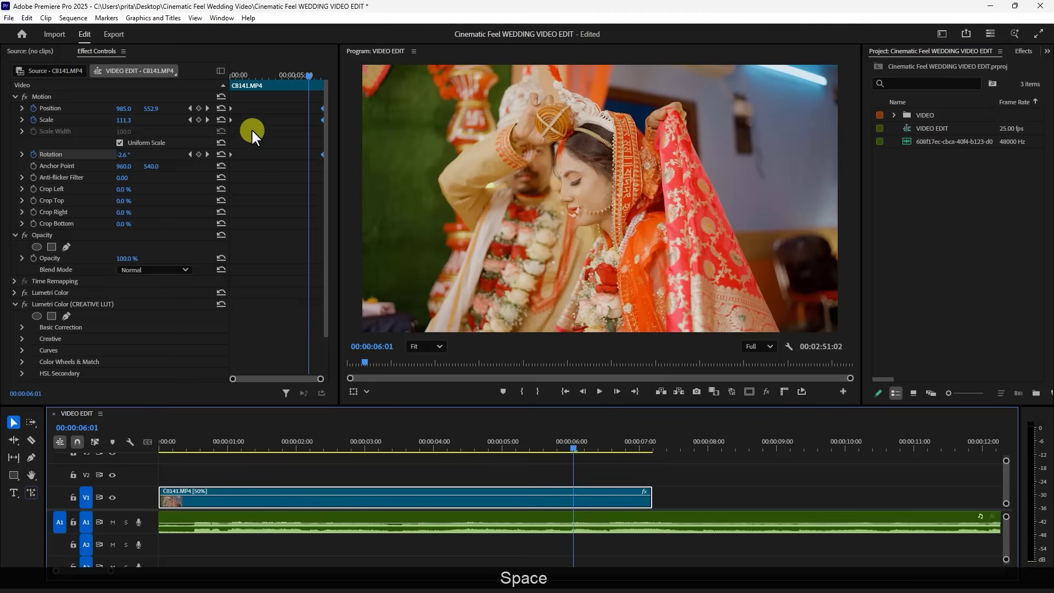
- Swap the C8141.MP4 clip's start and end motion keyframes to make a zoom-in, and play it from the sequence start
left_click_drag(248, 96, 260, 154)
left_click_drag(309, 99, 338, 175)
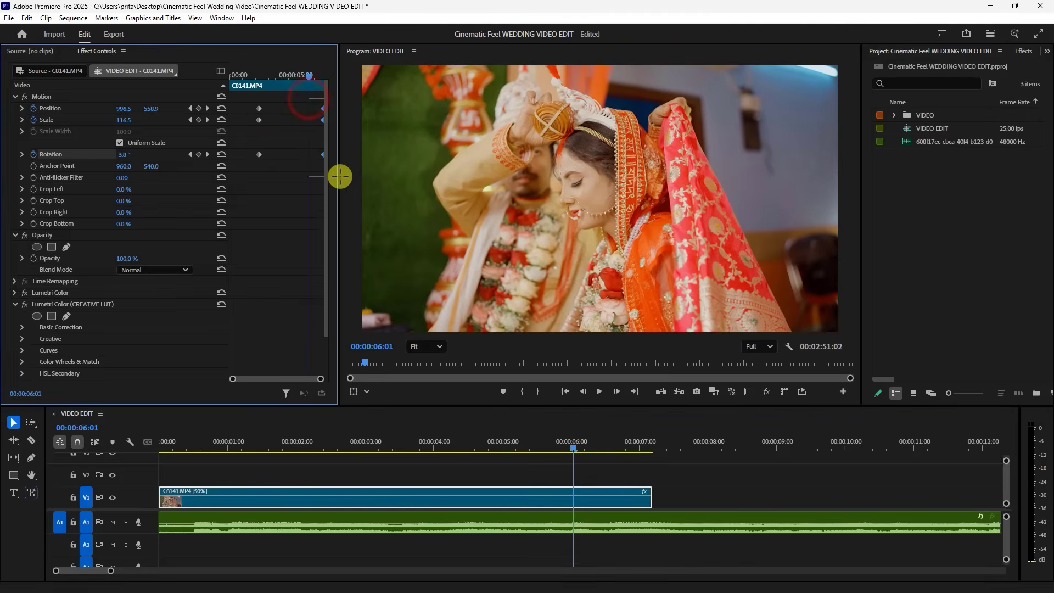
key("Delete")
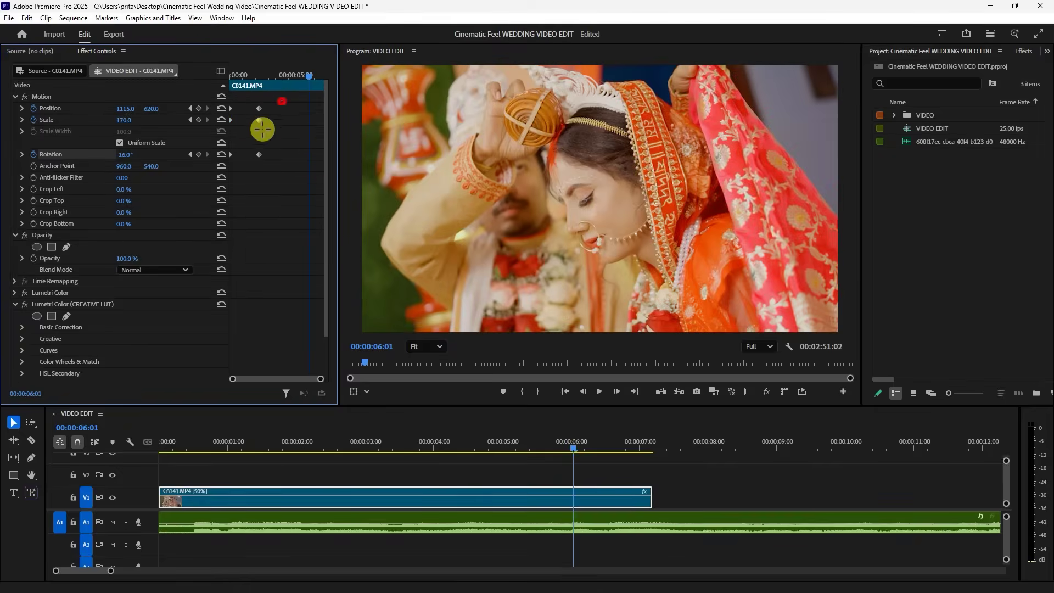
left_click_drag(259, 154, 616, 188)
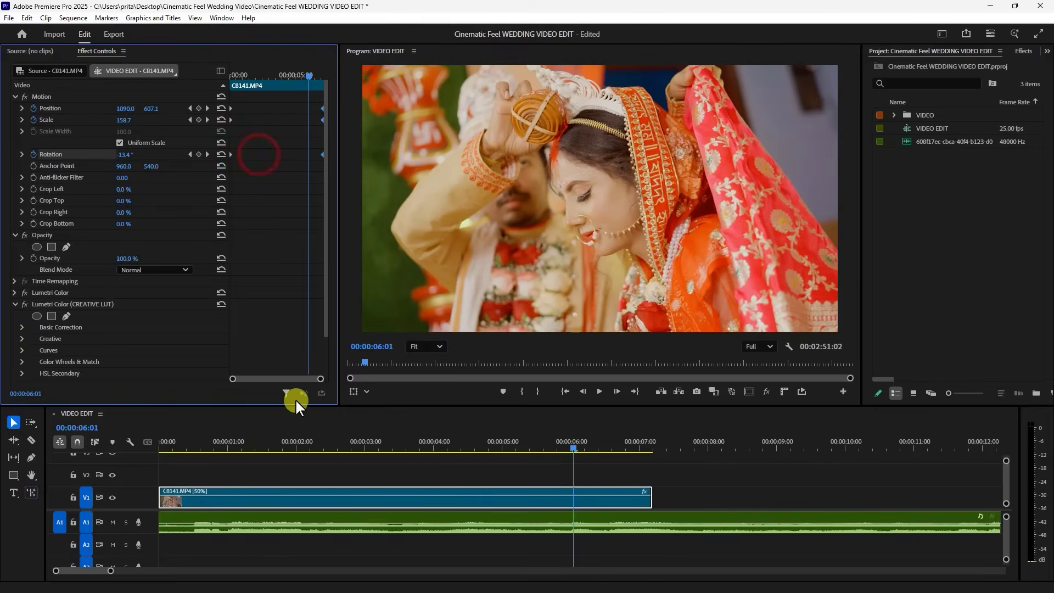
left_click_drag(252, 442, 106, 440)
key("space")
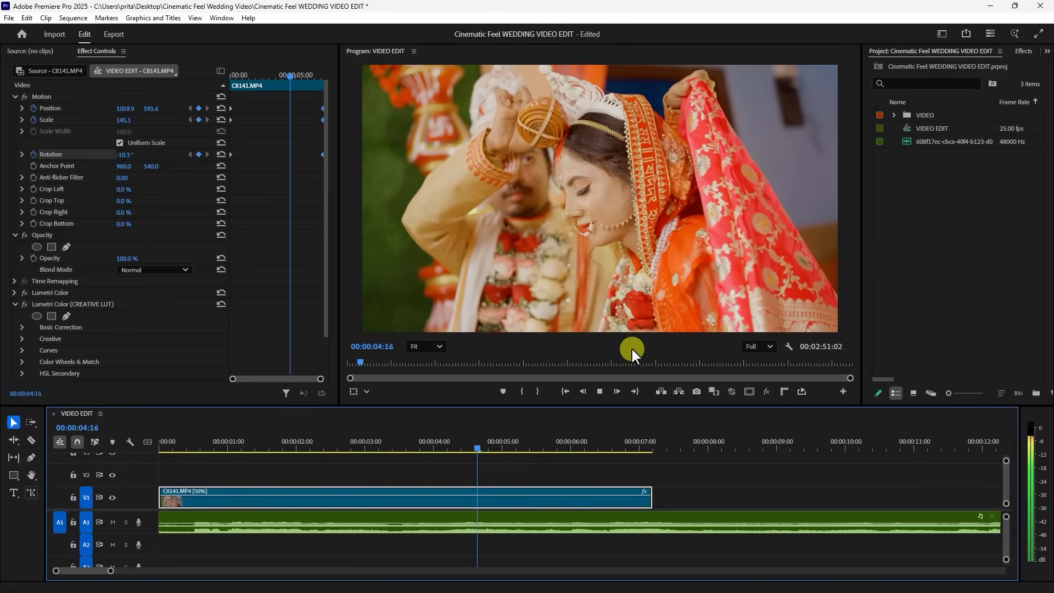
key("space")
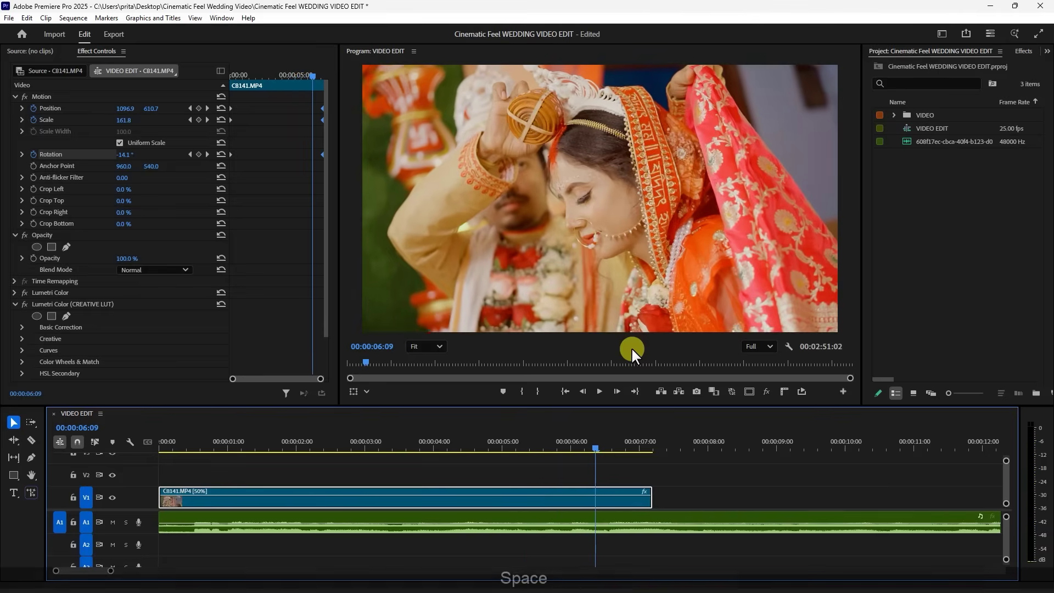
- Undo the motion keyframe swap and replay the zoom-out animation from the sequence start
key("ctrl+z")
key("ctrl+z")
key("ctrl+z")
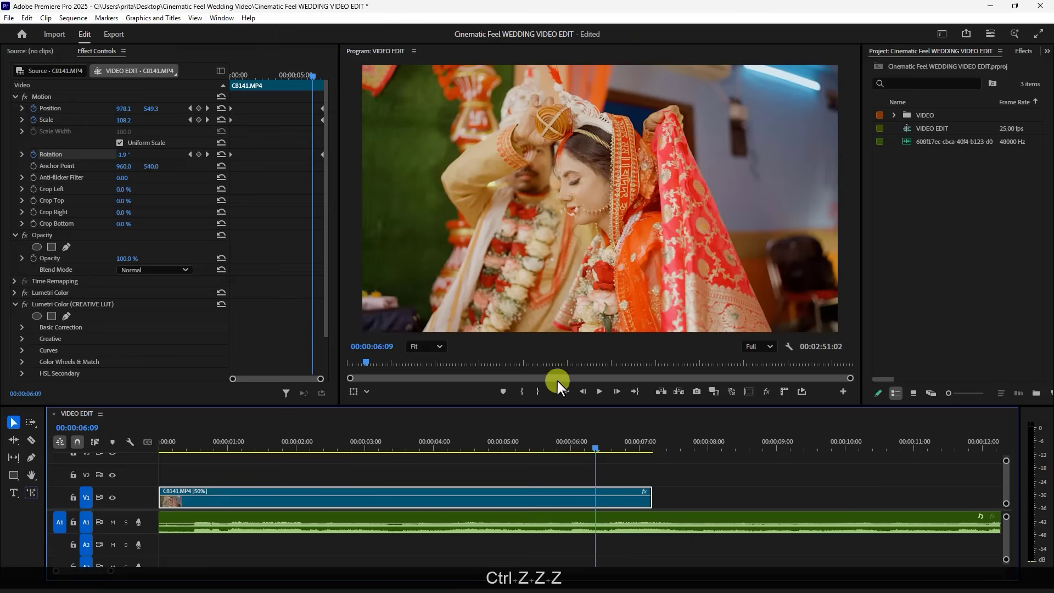
left_click_drag(288, 449, 58, 450)
key("space")
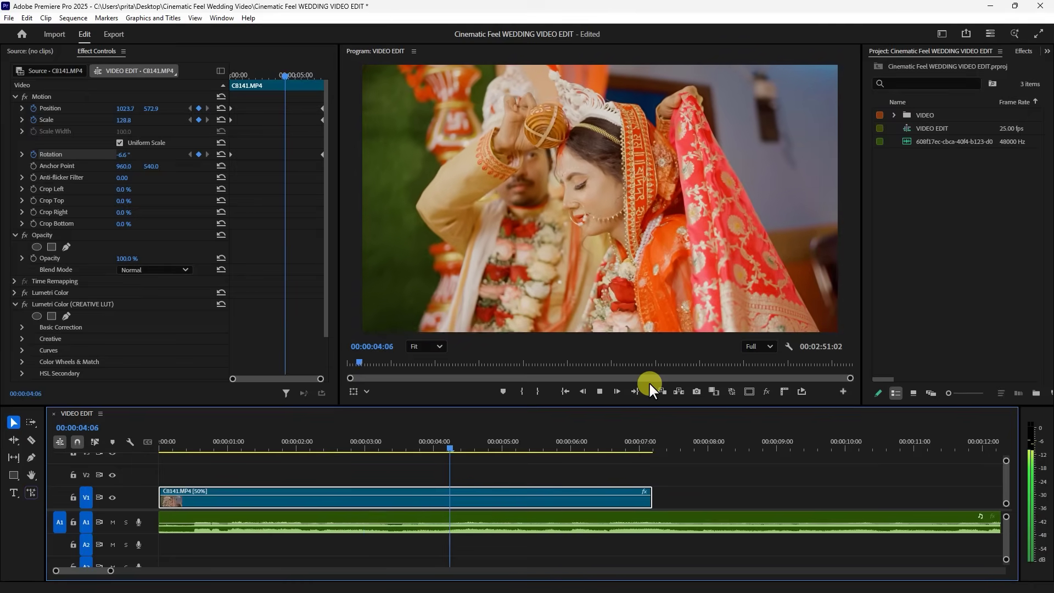
key("space")
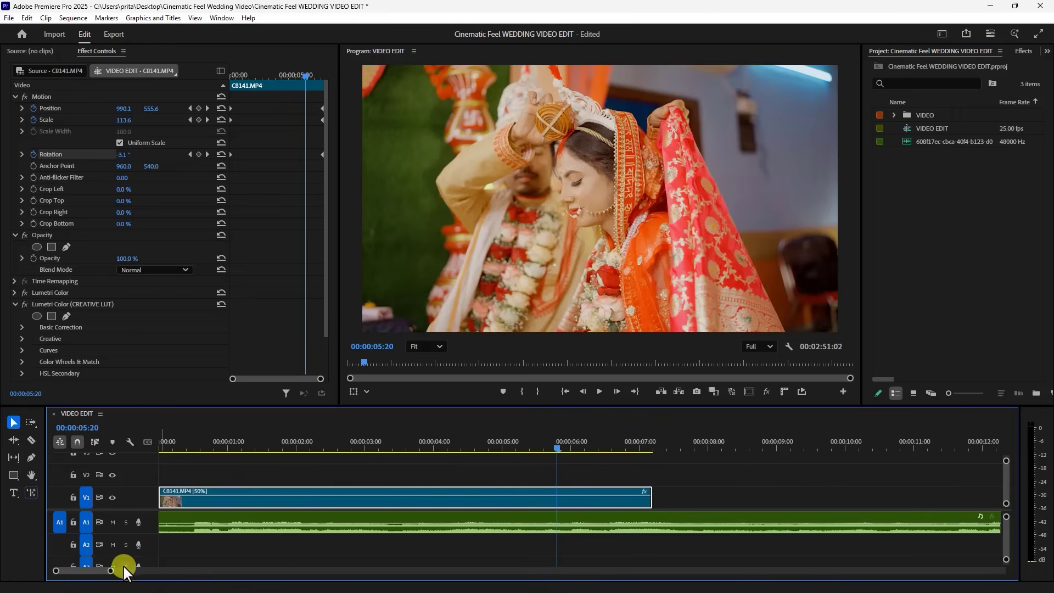
- Move the C8056.MP4 clip on V1 to start near 00:00:09:00, and mute the music on track A1
left_click_drag(110, 571, 188, 579)
left_click_drag(763, 501, 366, 497)
left_click_drag(330, 441, 347, 439)
key("space")
key("space")
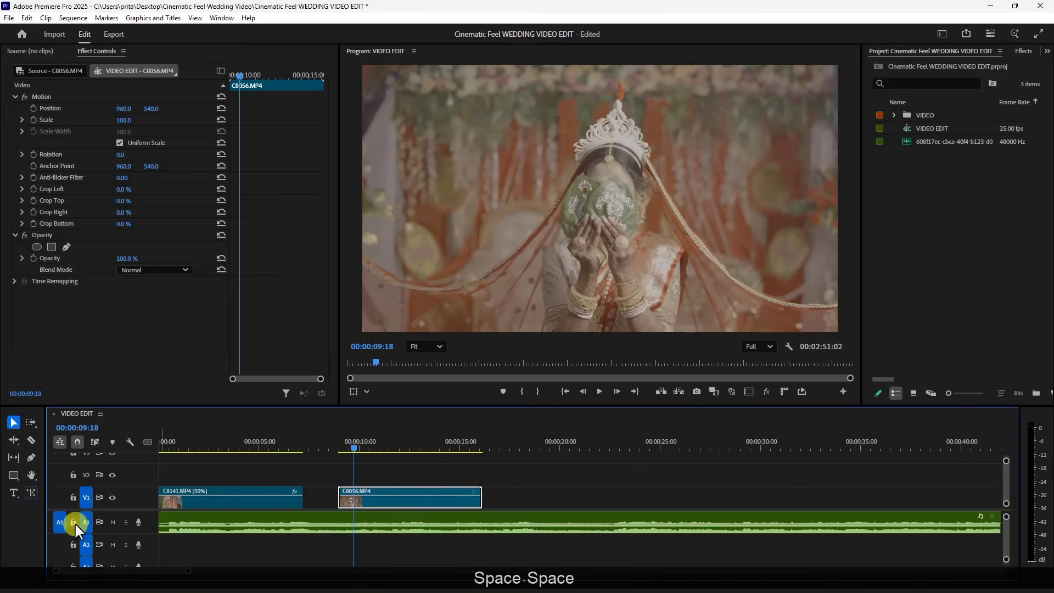
left_click(107, 521)
- Preview C8056.MP4 to find its best moment and trim the clip's start to 00:00:12:07
key("space")
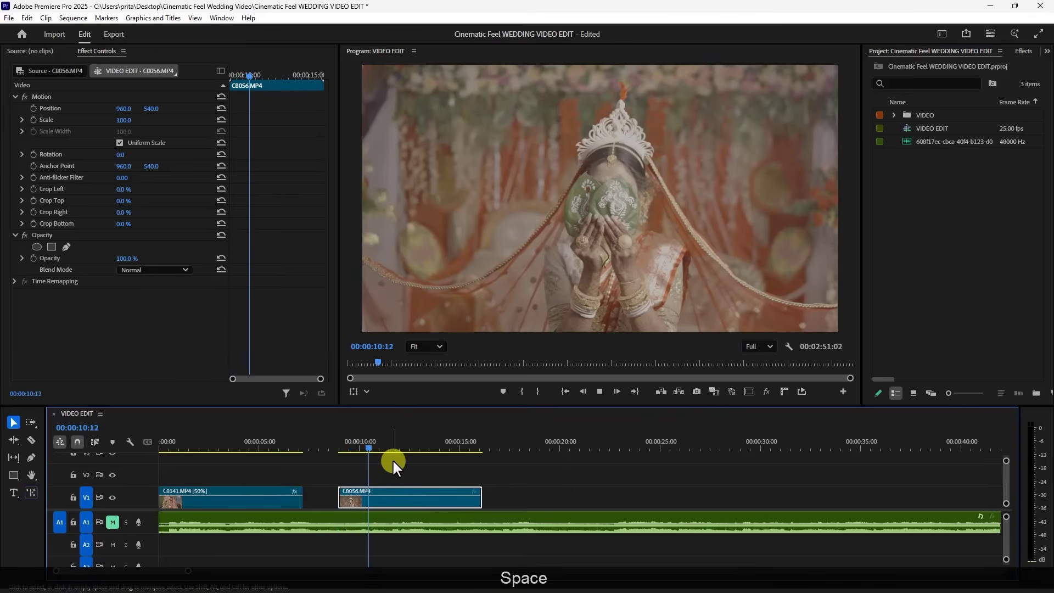
key("space")
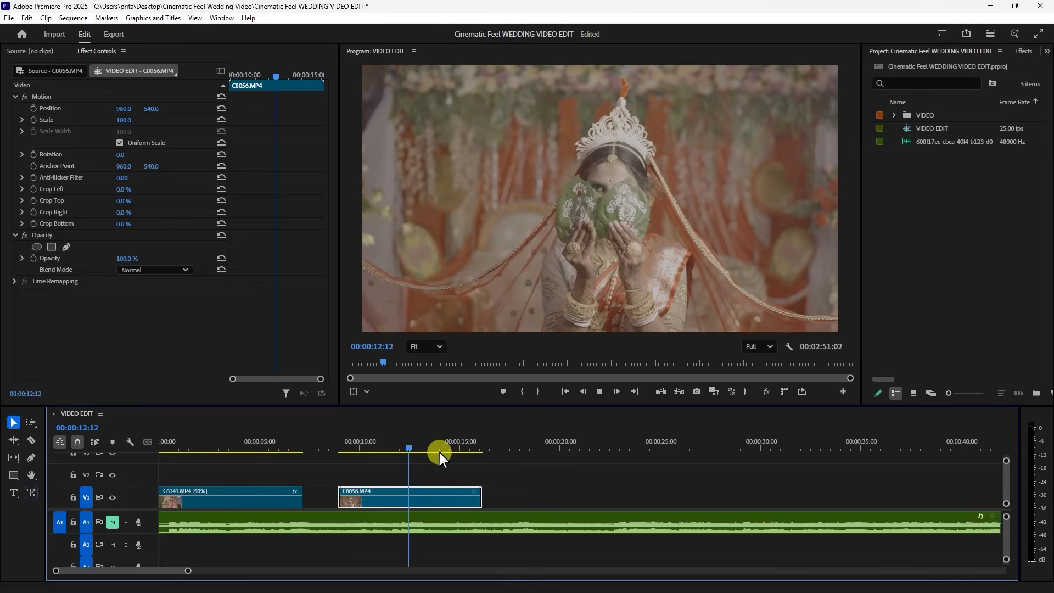
left_click_drag(428, 444, 404, 448)
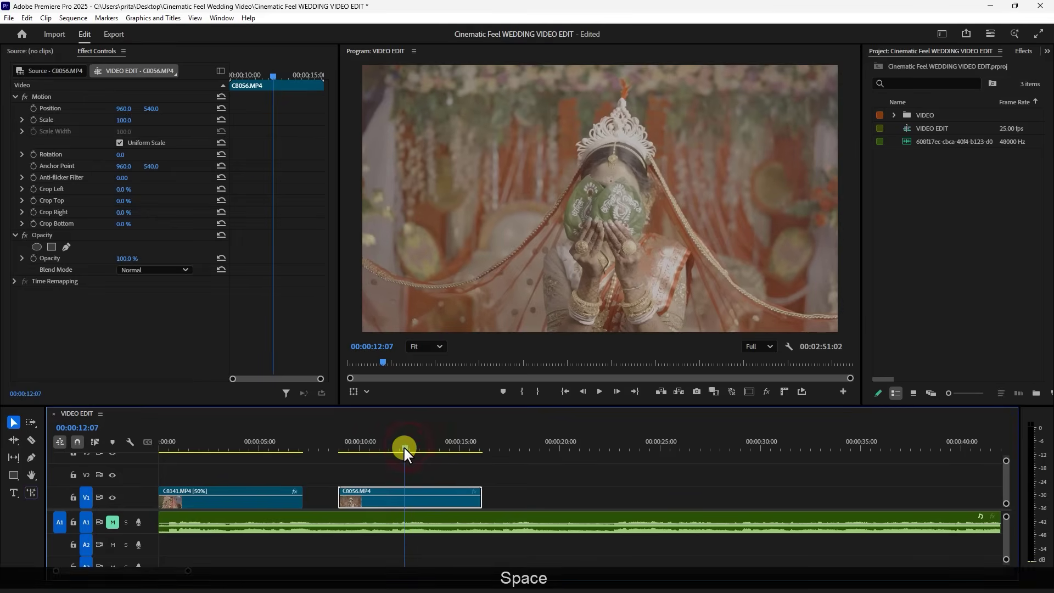
left_click_drag(340, 500, 406, 501)
- Set the C8056.MP4 clip's speed to 50% and play the slowed clip
right_click(433, 501)
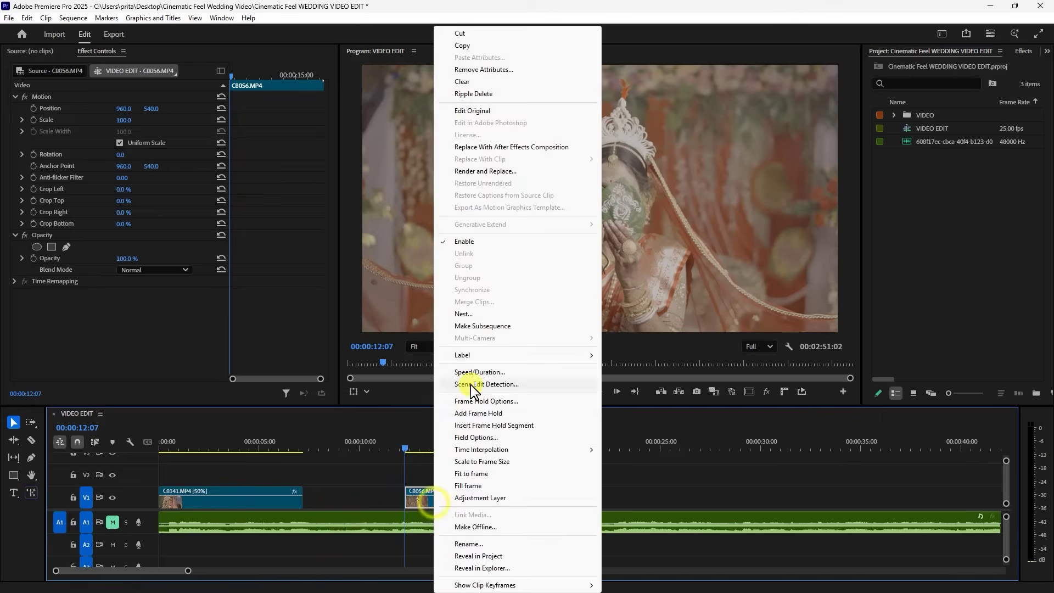
left_click(477, 373)
type("50")
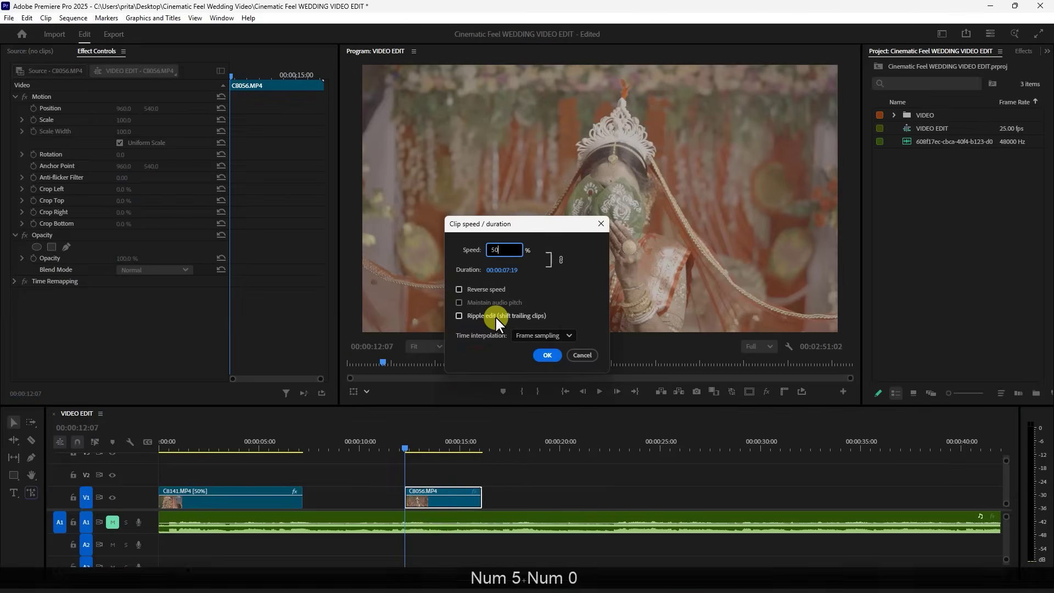
key("Return")
key("space")
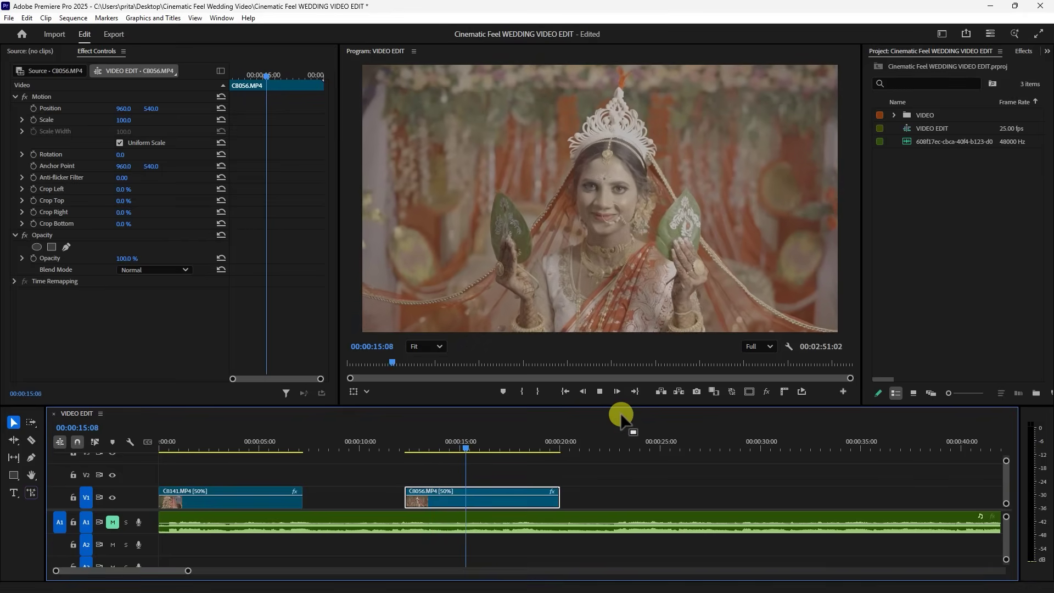
key("space")
- Reframe C8056.MP4 with horizontal position 942.0 and scale 104.0, and play it from its start
left_click_drag(472, 440, 434, 449)
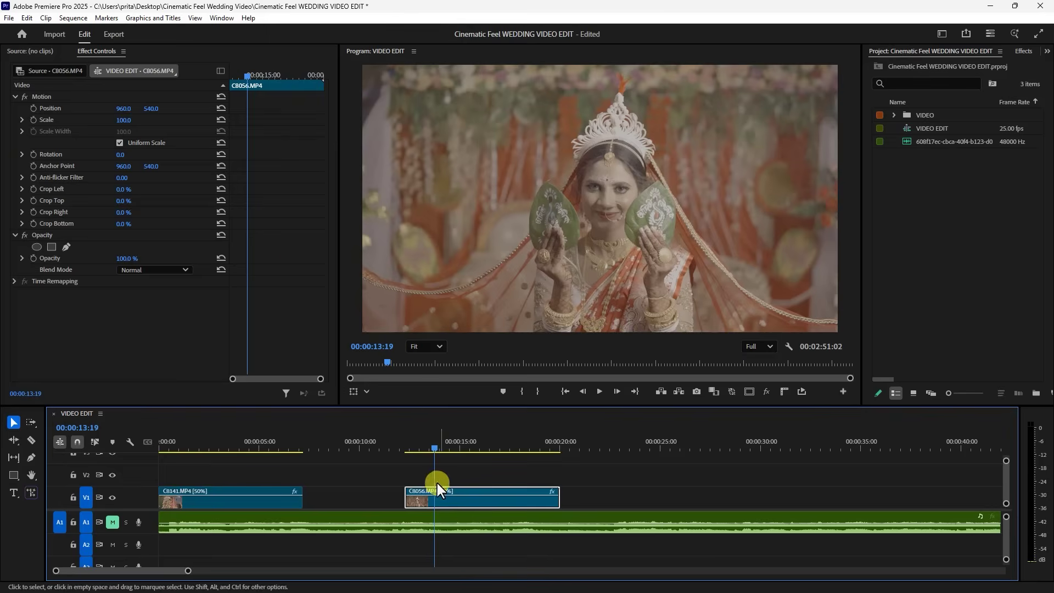
left_click(123, 120)
mouse_move(124, 121)
left_mouse_down()
mouse_move(100, 108)
mouse_move(110, 110)
left_mouse_up()
left_click(126, 121)
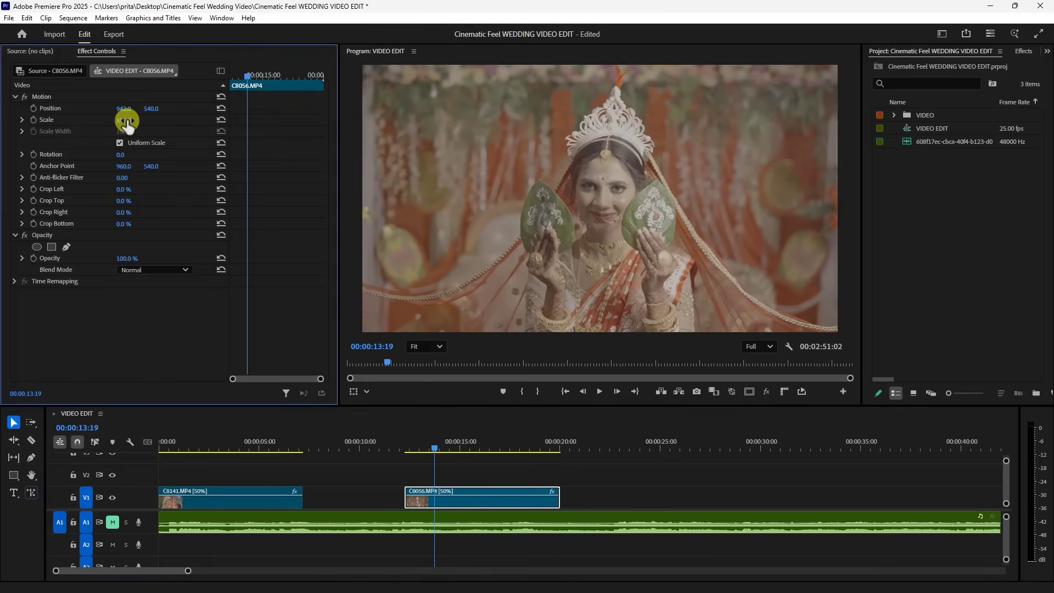
type("104")
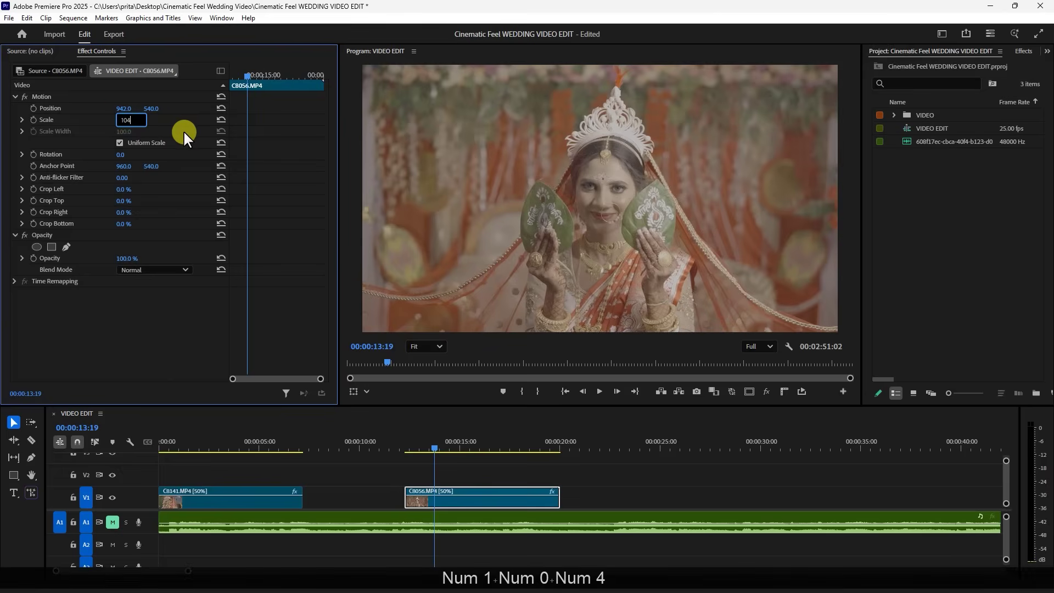
left_click(184, 122)
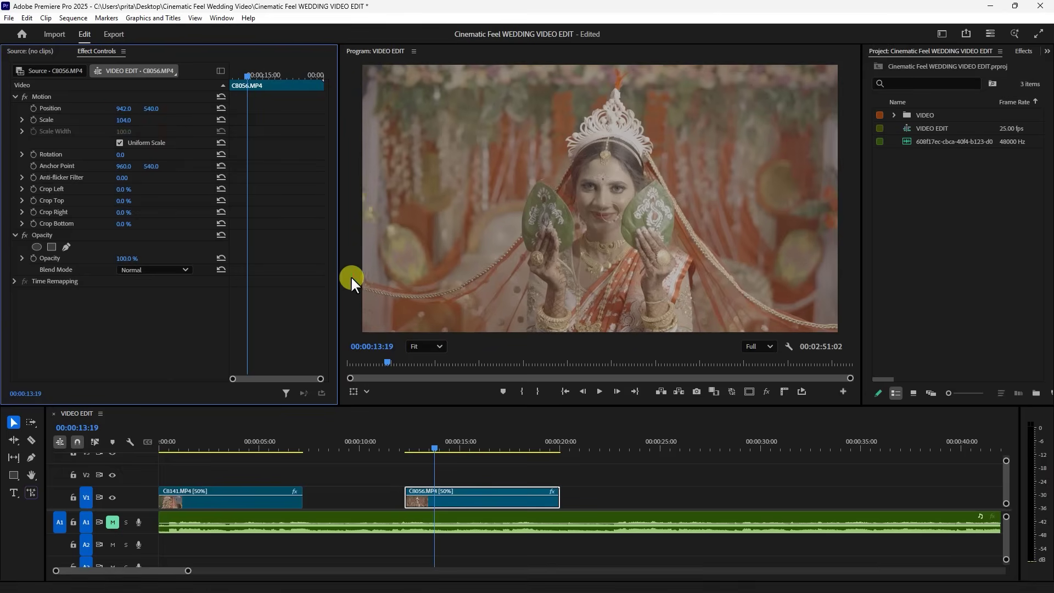
left_click(405, 443)
key("space")
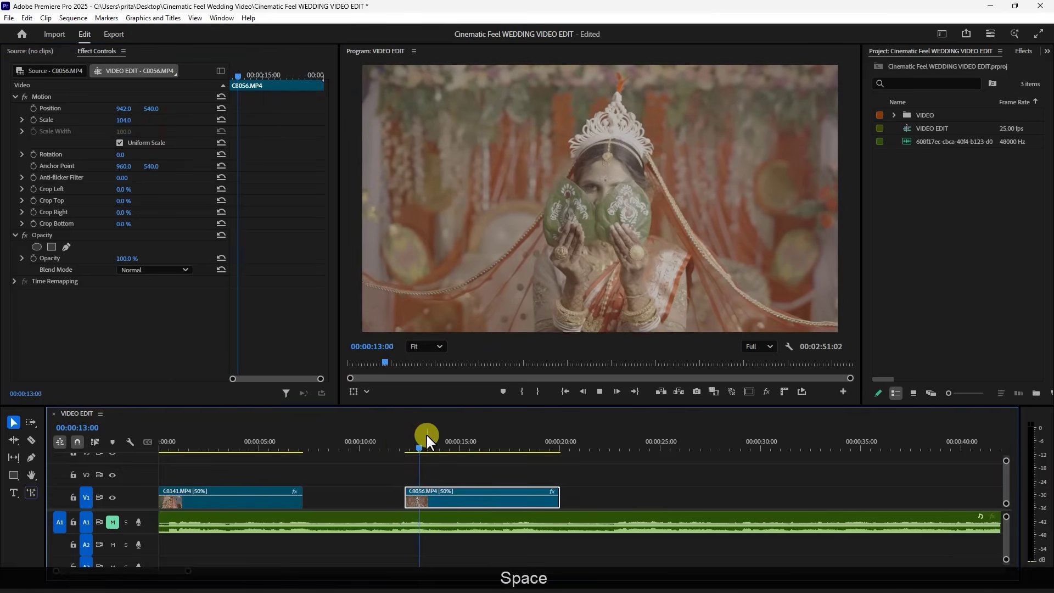
key("space")
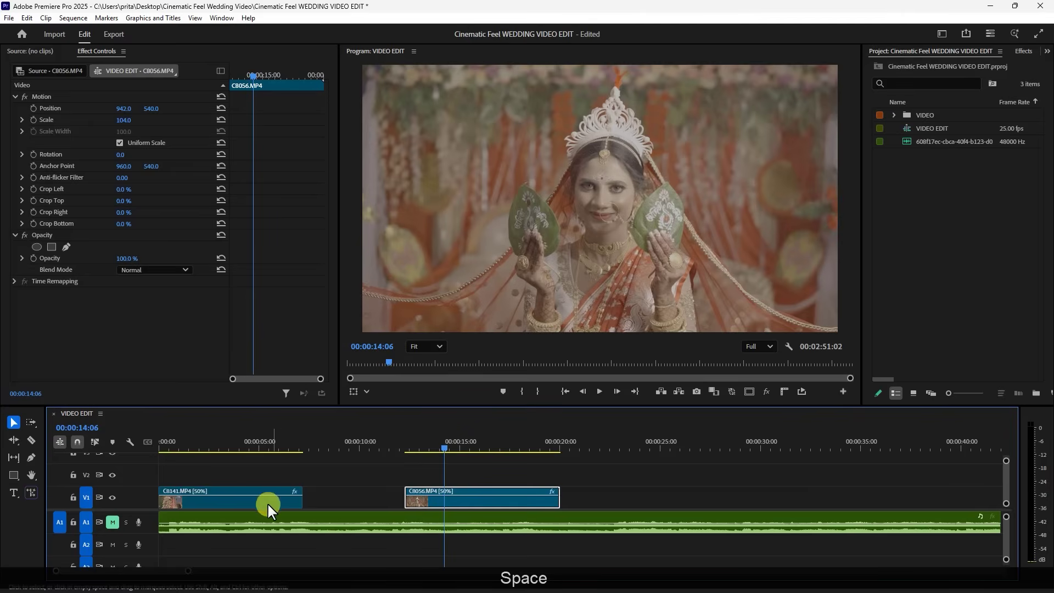
- Copy both Lumetri Color effects from C8141.MP4 onto C8056.MP4 and scrub through the graded clip
left_click(238, 499)
left_click(38, 293)
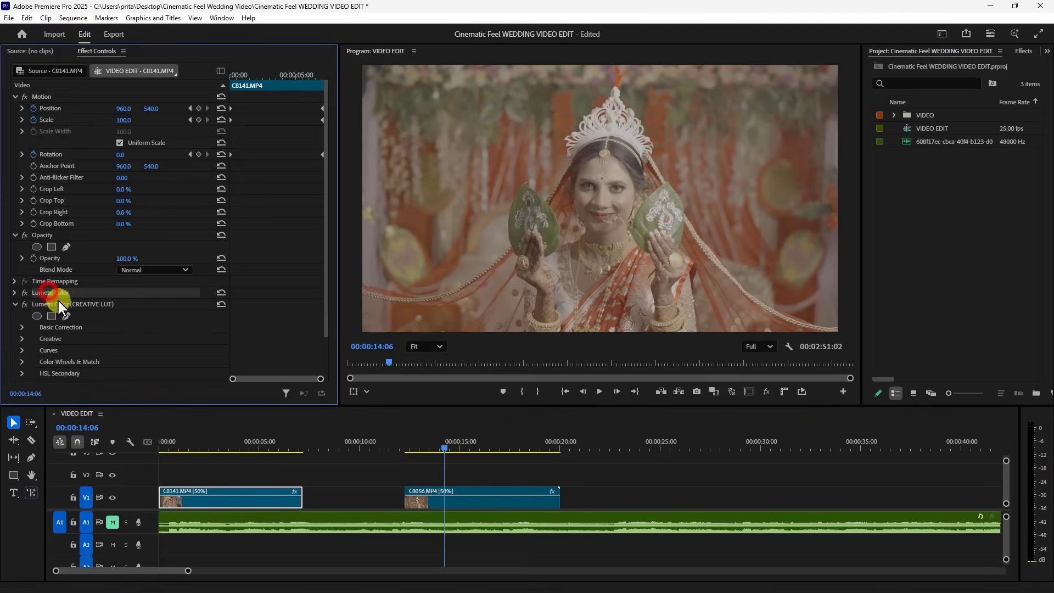
left_click(65, 302, "ctrl")
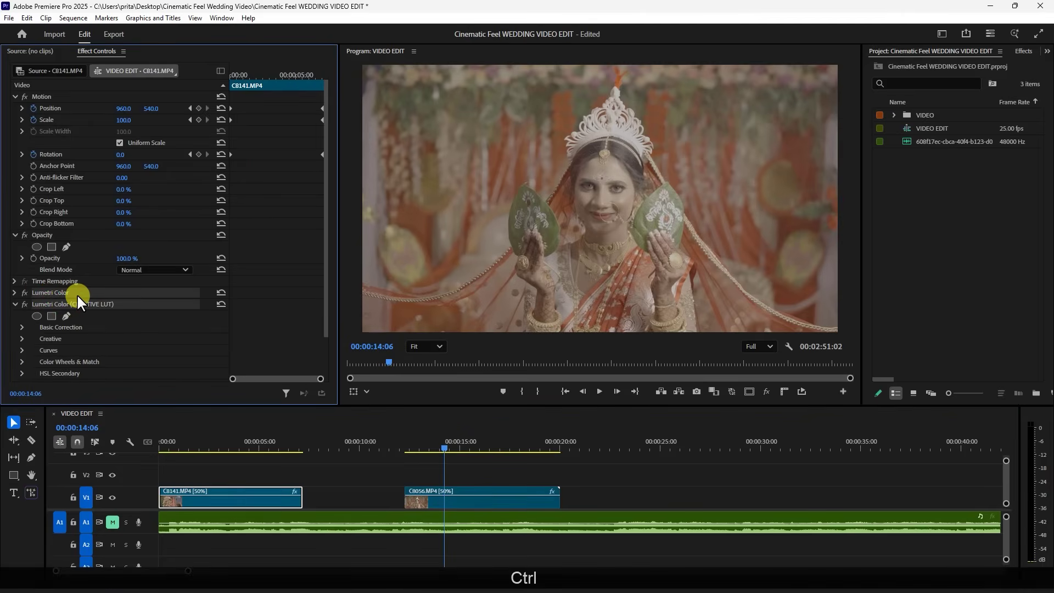
key("ctrl+c")
left_click(471, 500)
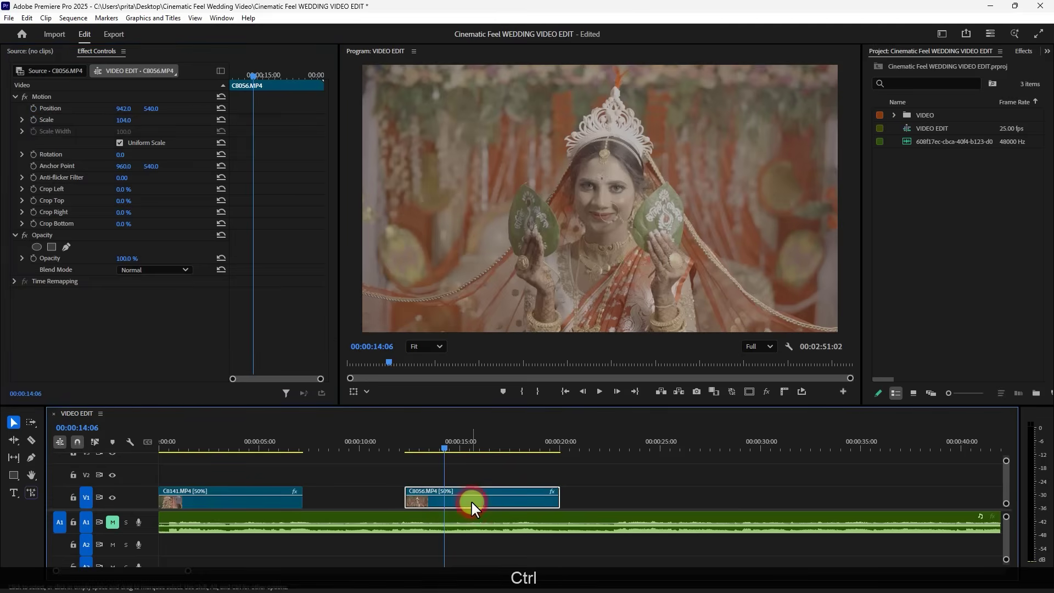
key("ctrl+v")
left_click_drag(412, 443, 453, 439)
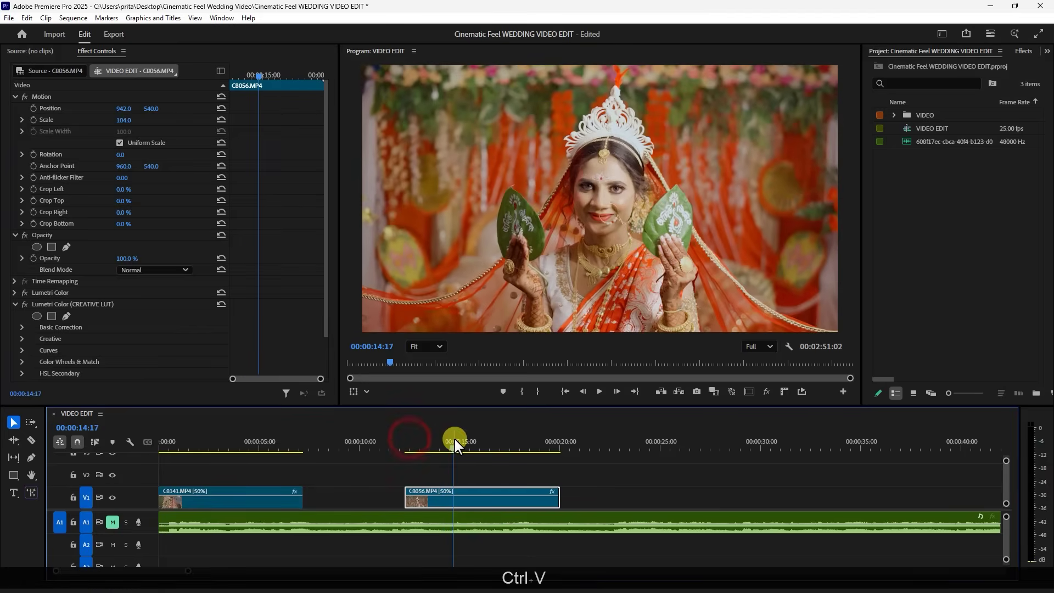
- In the Color workspace, set C8056.MP4's CREATIVE LUT exposure to -0.1 and fine-tune its light settings, and return to the Editing workspace
left_click(938, 35)
left_click(950, 162)
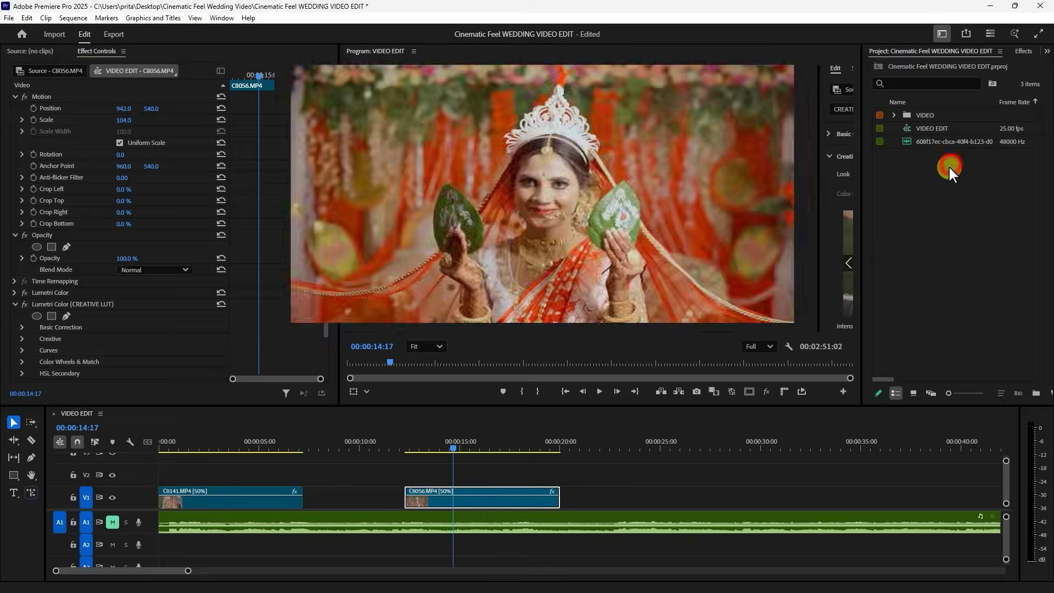
left_click_drag(955, 320, 953, 321)
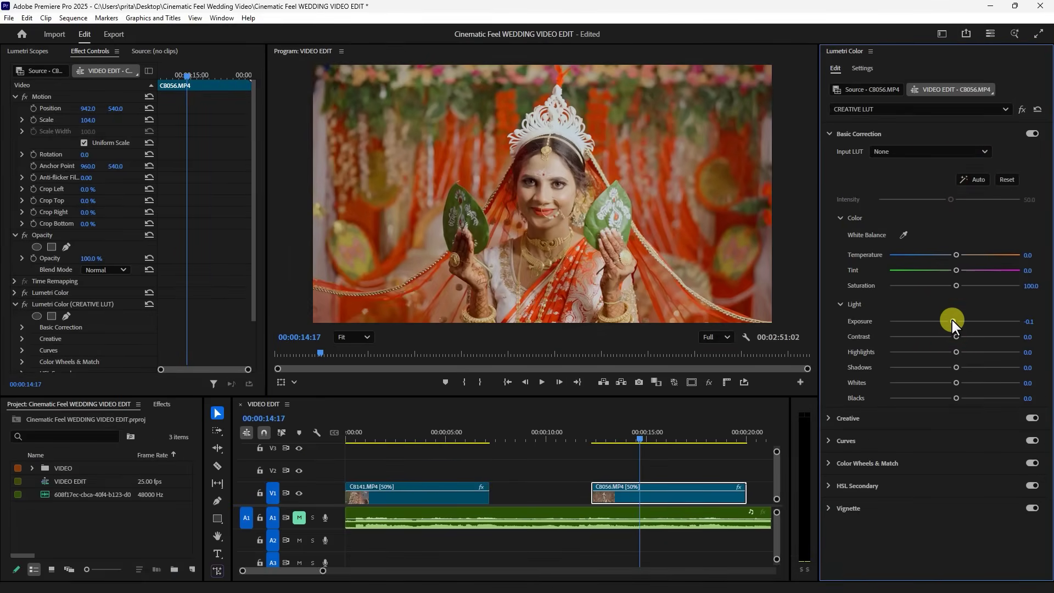
left_click_drag(953, 383, 954, 338)
left_click(938, 34)
left_click(953, 147)
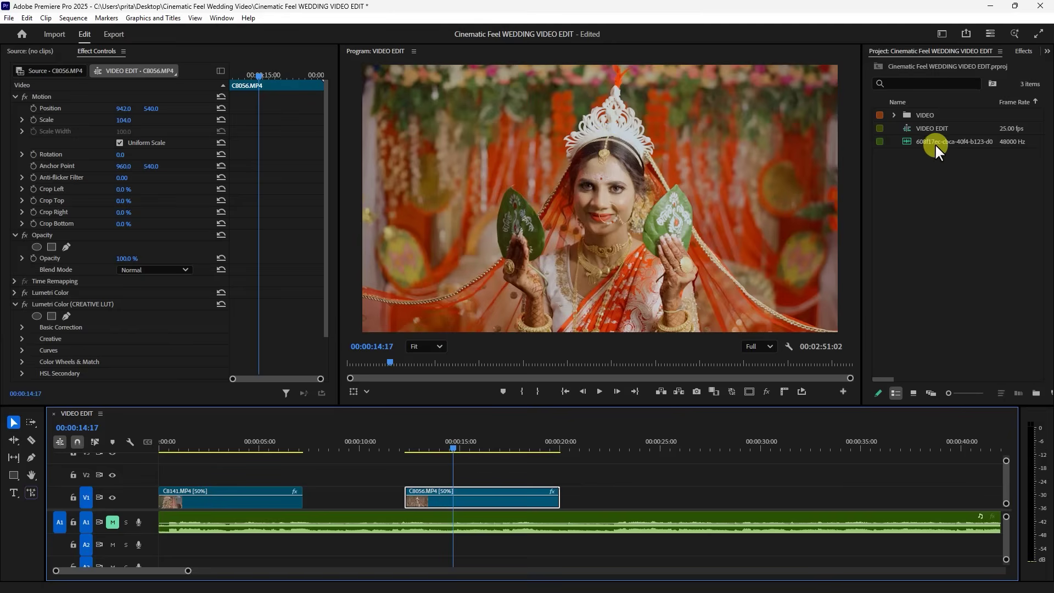
- Bring up the effects library, ready to search for an effect
left_click(1022, 51)
left_click(916, 68)
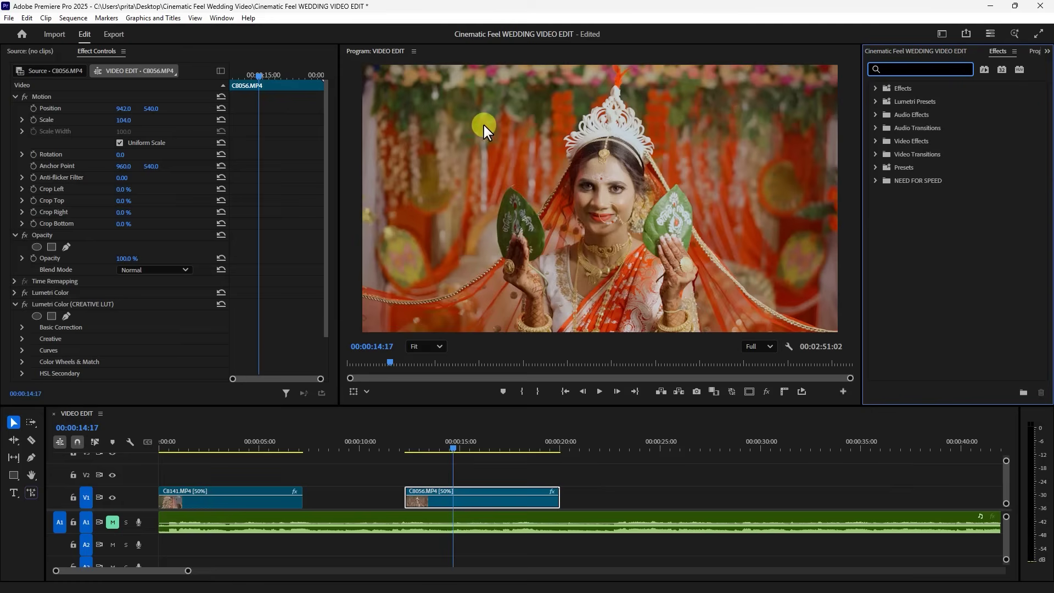
left_click(219, 19)
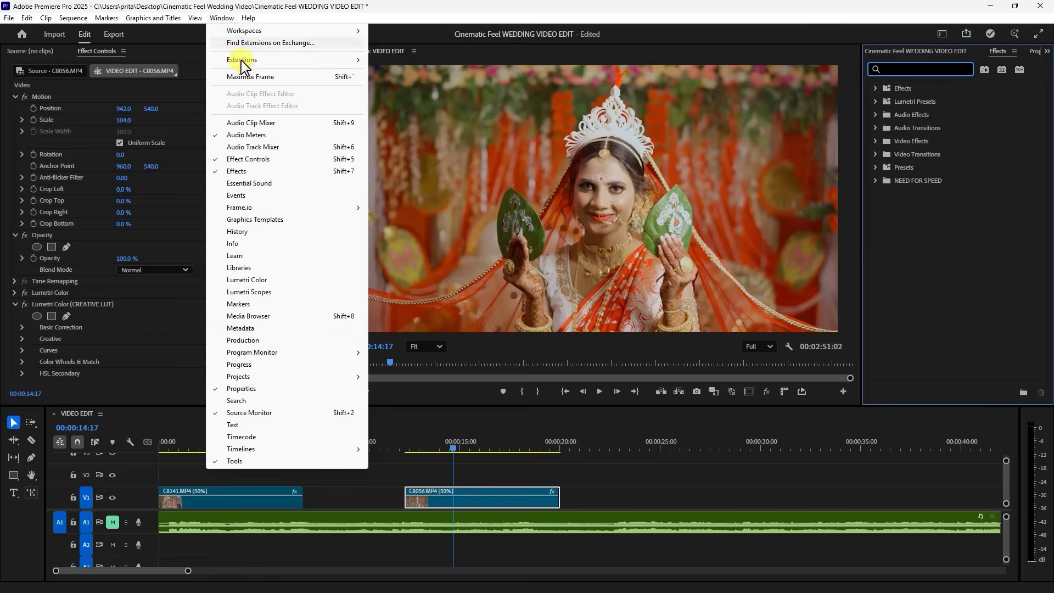
left_click(223, 174)
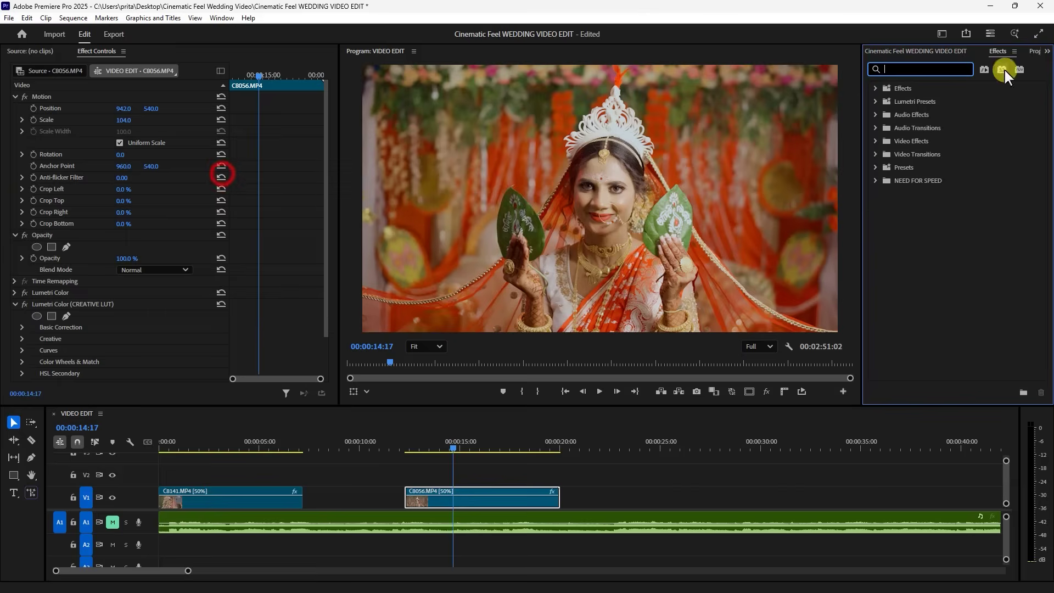
- Search the effects library for blur and apply the Directional Blur effect to C8056.MP4
left_click(1013, 51)
left_click(875, 50)
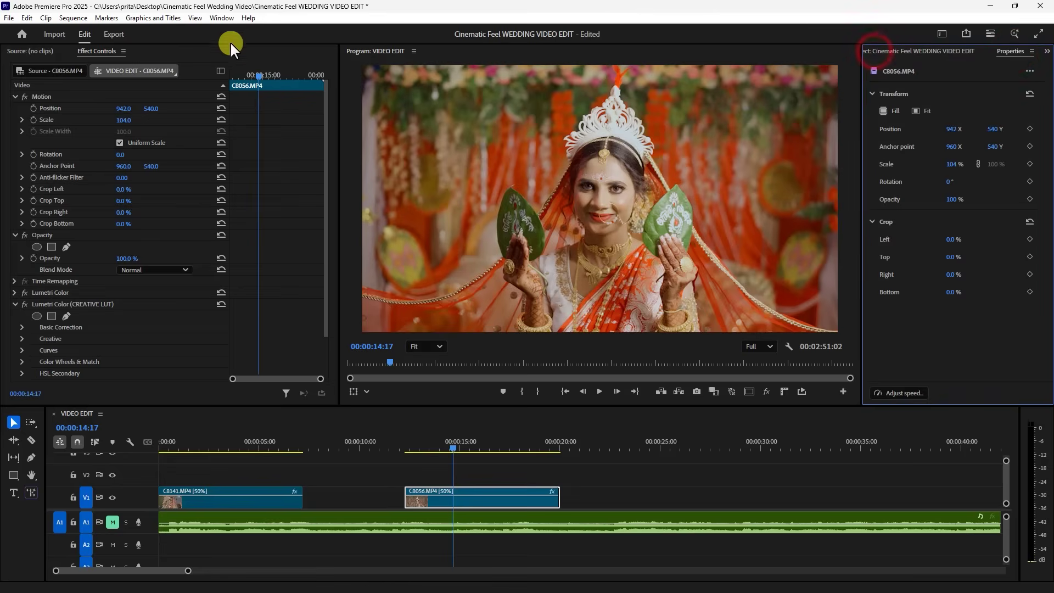
left_click(222, 18)
left_click(236, 171)
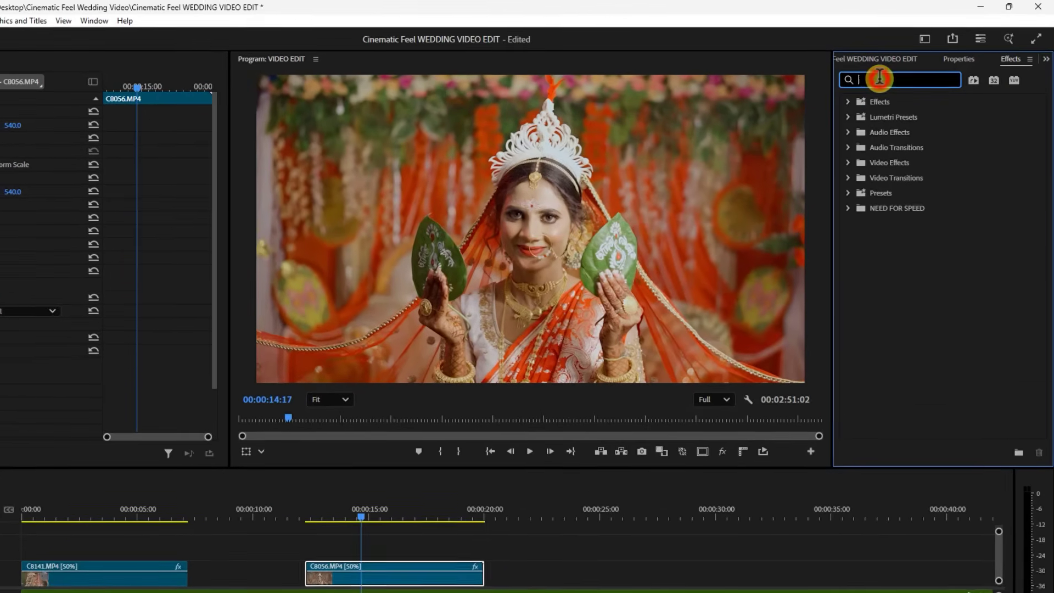
left_click(902, 68)
type("blur")
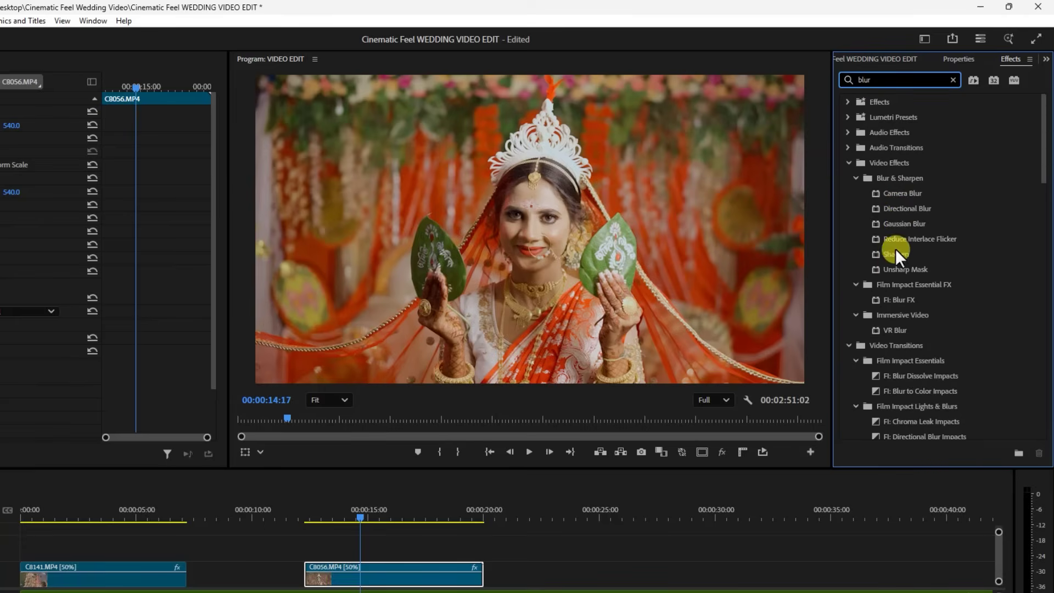
left_click(914, 210)
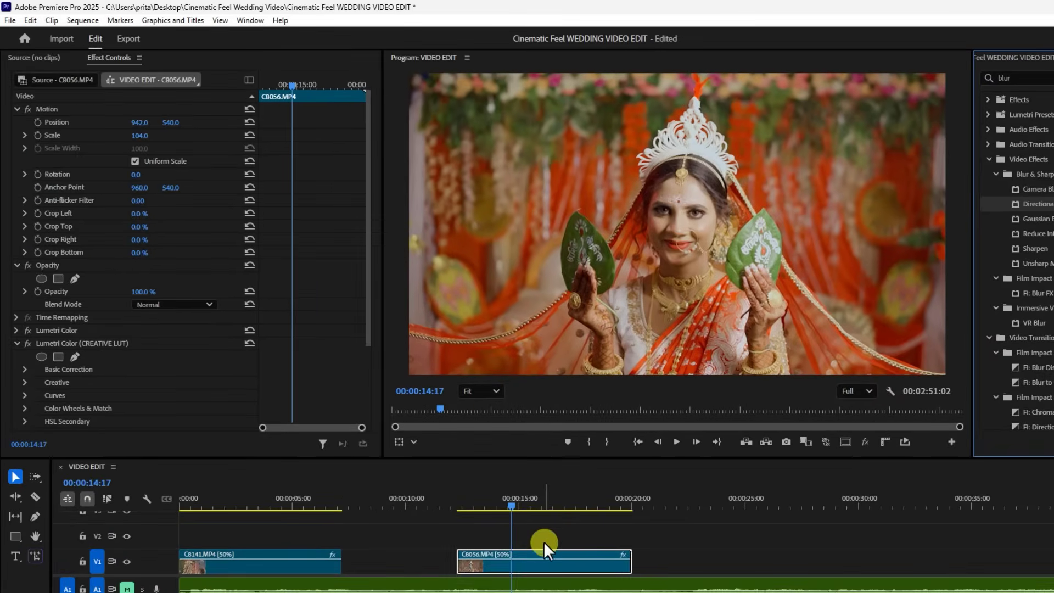
left_click(533, 555)
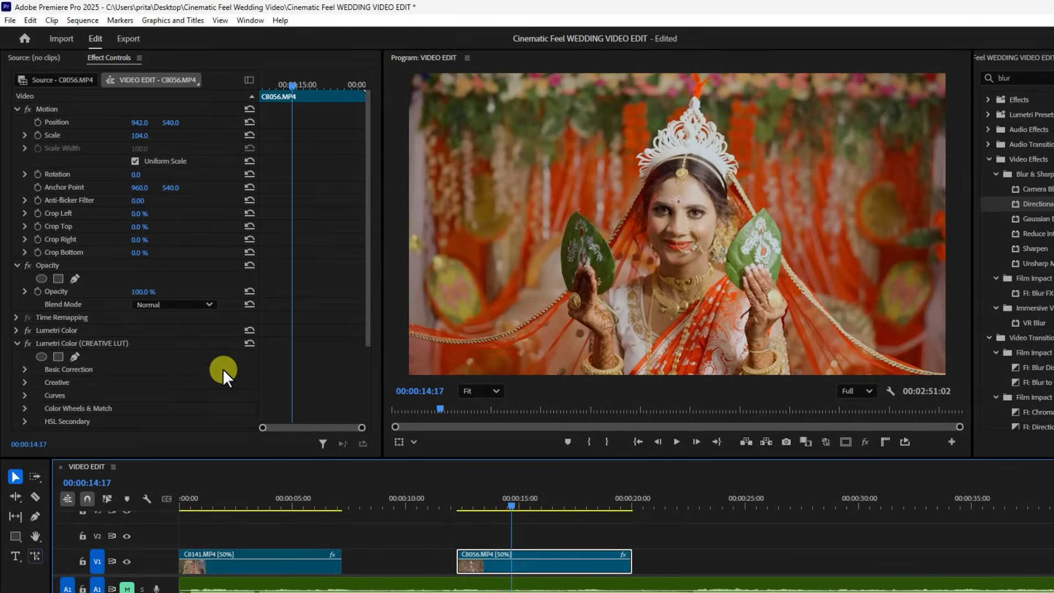
- Set C8056.MP4's Directional Blur to a blur length of 25.0 and a direction of -26.0°
scroll(222, 367, "down", 4)
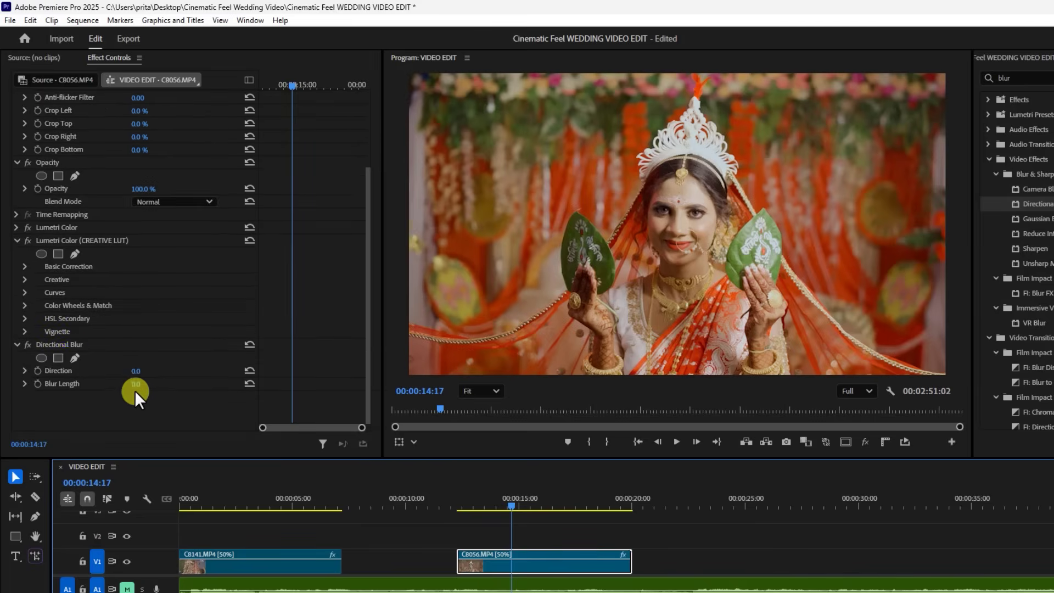
left_click_drag(136, 385, 148, 387)
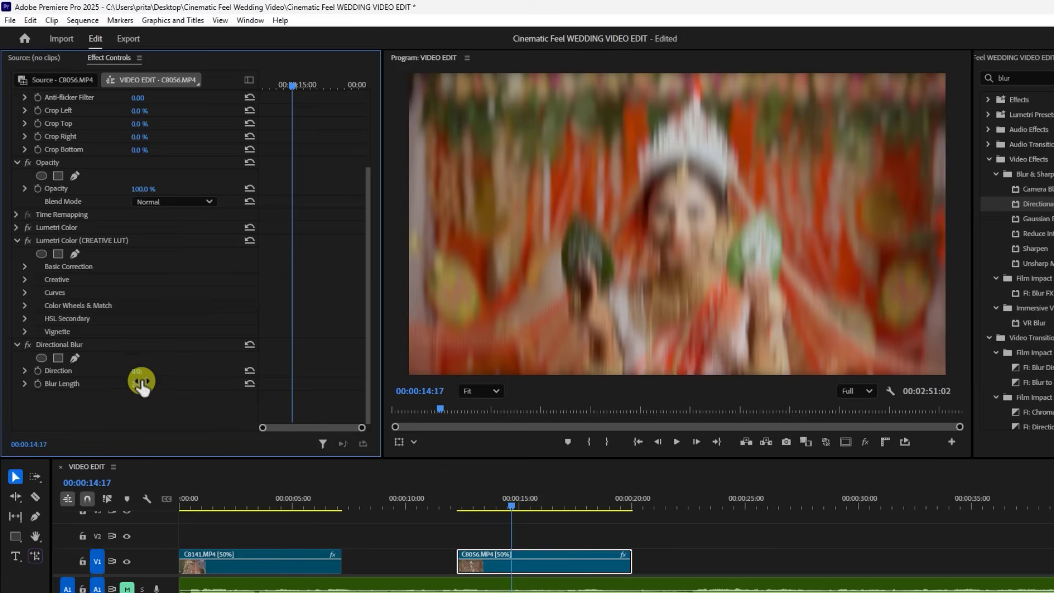
mouse_move(136, 371)
left_mouse_down()
mouse_move(156, 372)
mouse_move(119, 374)
left_mouse_up()
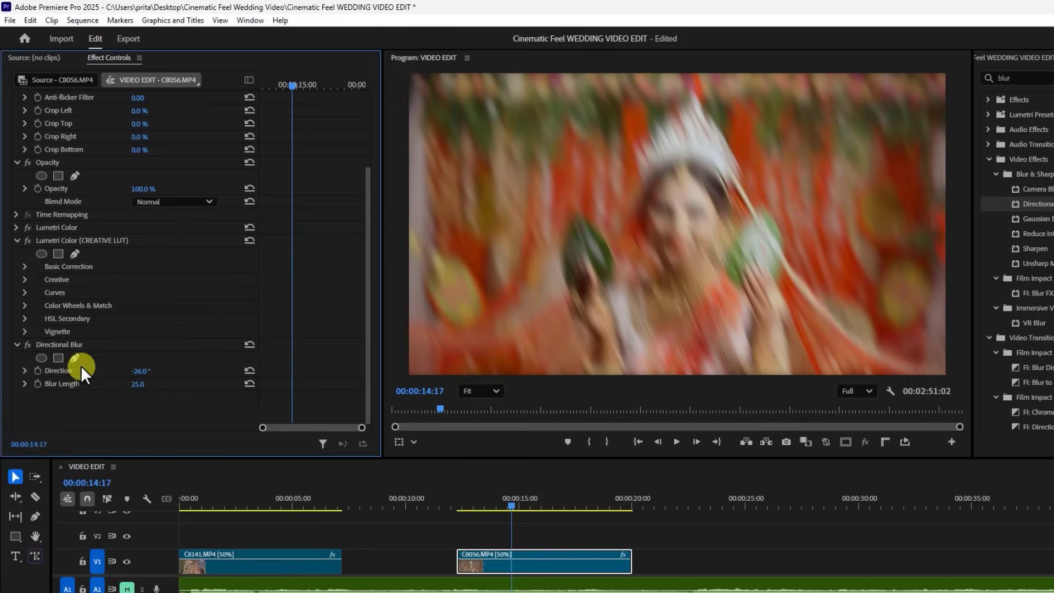
- Add an inverted ellipse mask to the Directional Blur and enlarge it around the bride's crown, face and raised hands
left_click(39, 357)
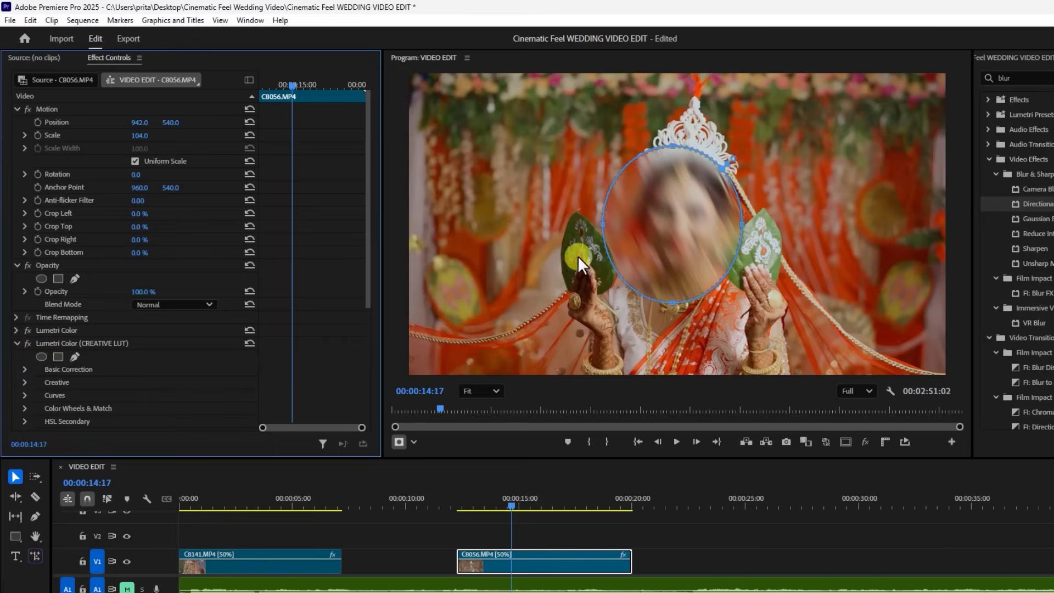
scroll(187, 375, "down", 5)
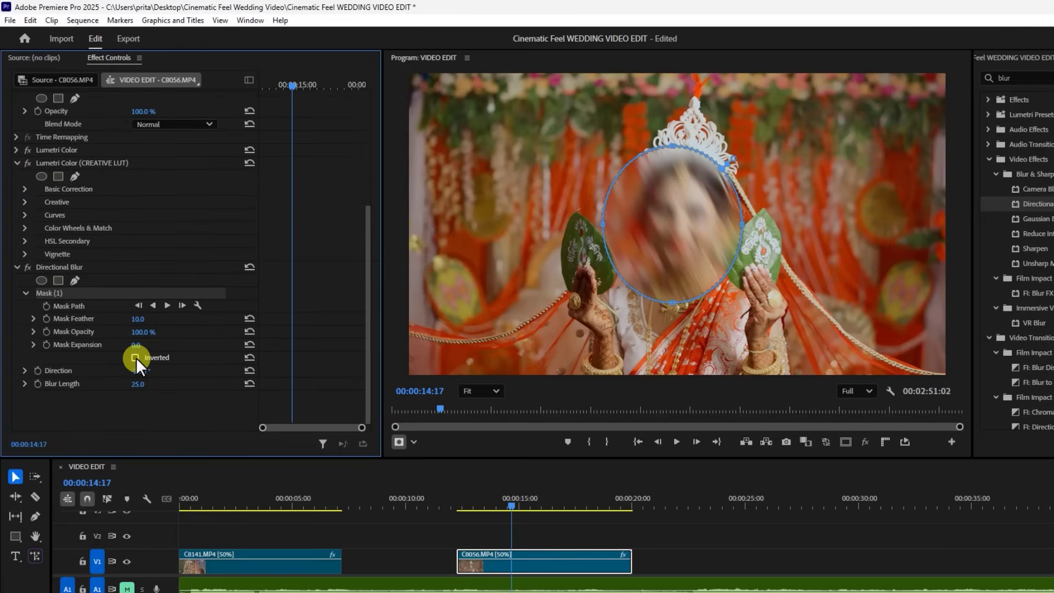
left_click(135, 357)
left_click_drag(673, 301, 672, 350)
left_click_drag(673, 145, 672, 83)
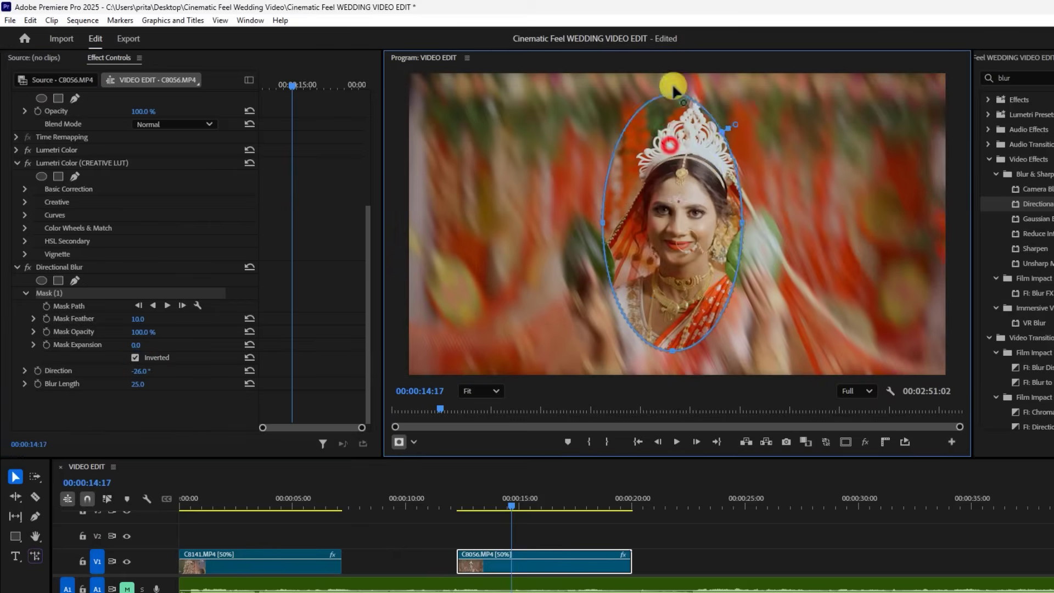
left_click_drag(743, 216, 825, 213)
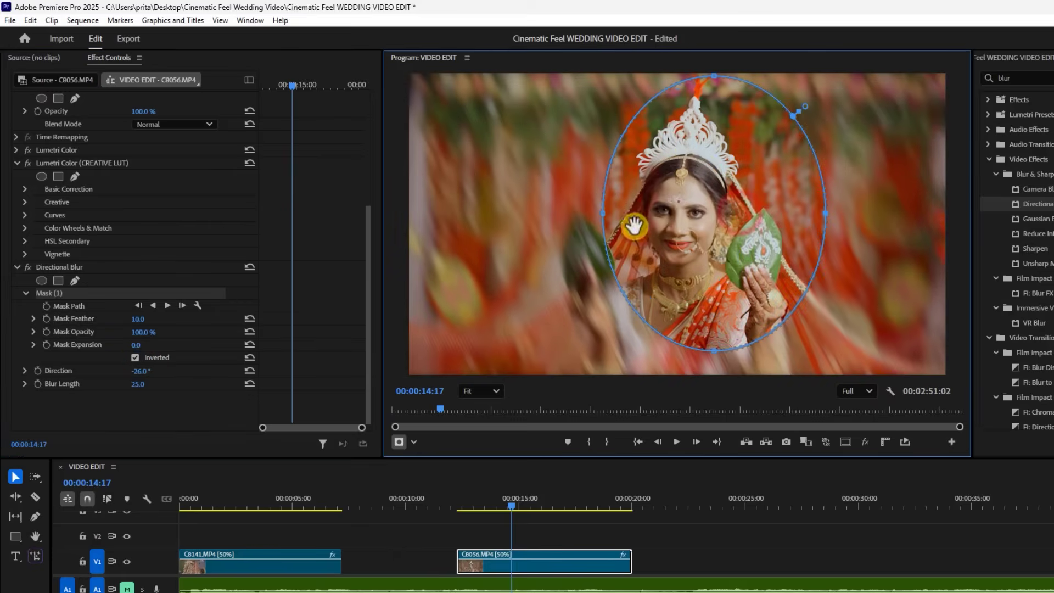
left_click_drag(604, 214, 529, 215)
left_click_drag(681, 242, 681, 257)
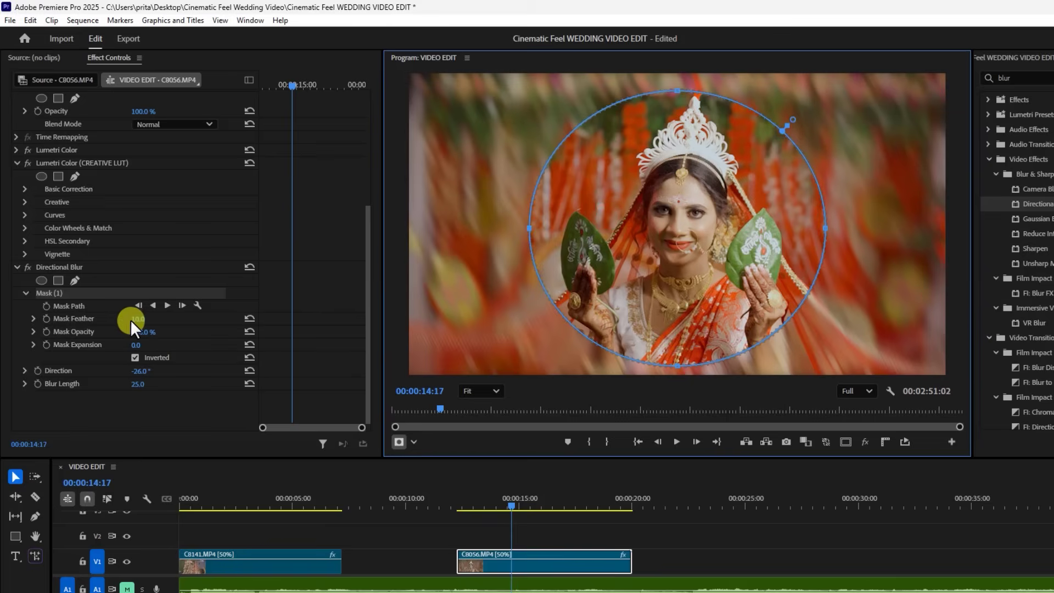
- Feather the blur mask to 300.0, extend its upper edge to the top of the frame, and set the blur length to 21.0
left_click(171, 410)
left_click(65, 294)
left_click_drag(139, 319, 313, 322)
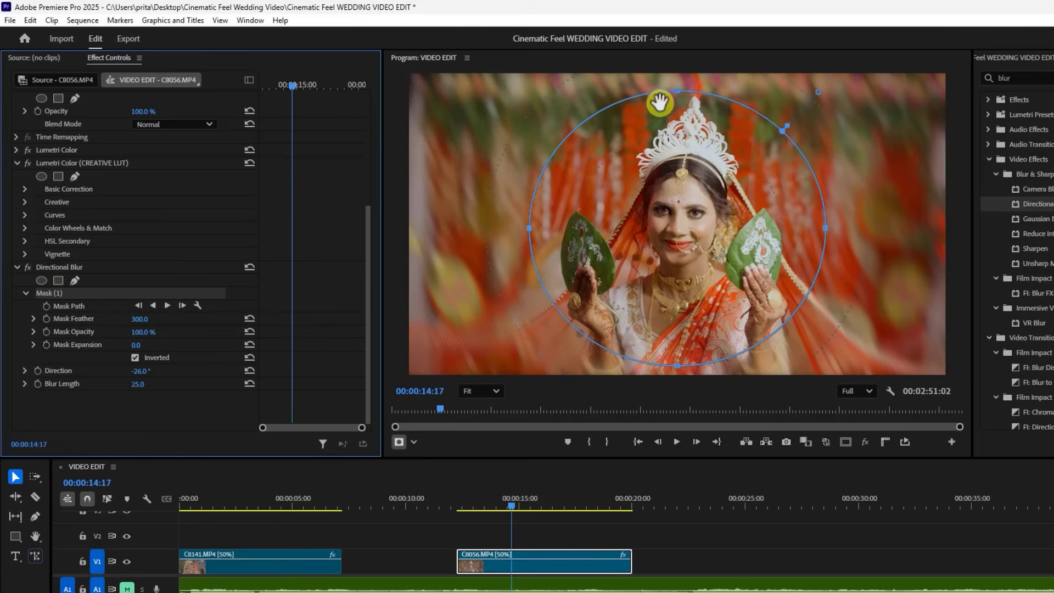
left_click_drag(677, 91, 678, 73)
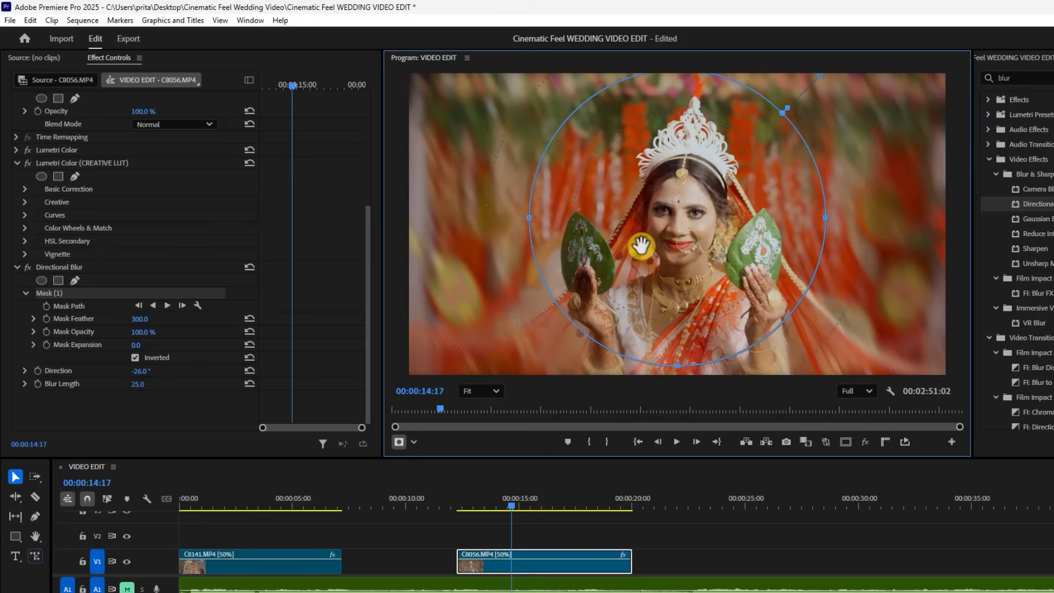
left_click(133, 384)
left_click_drag(133, 385, 132, 384)
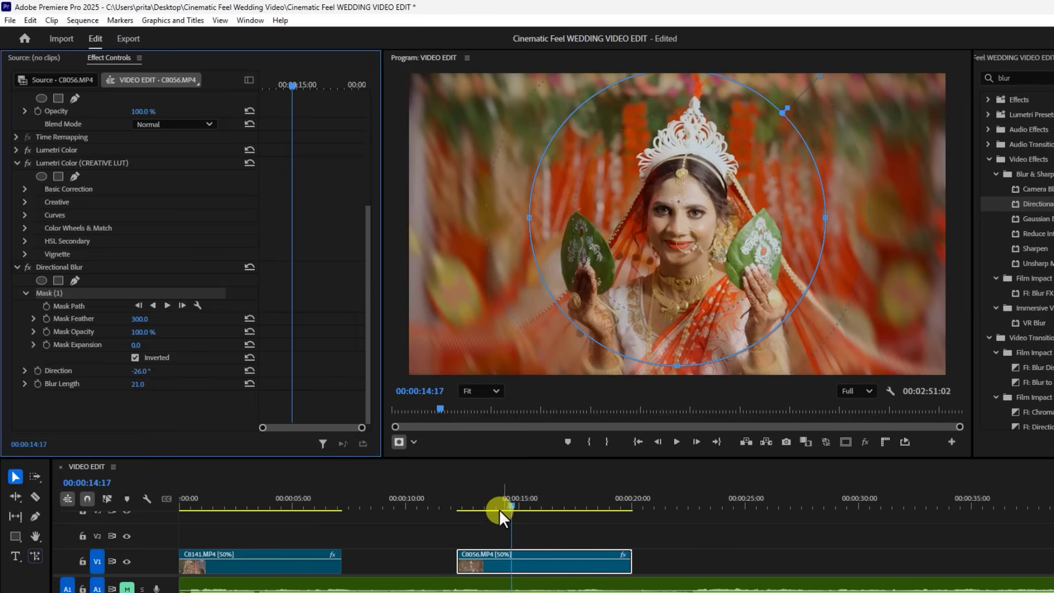
- Play C8056.MP4 with the Directional Blur on, off and on again to compare the edge blur
left_click(465, 496)
key("space")
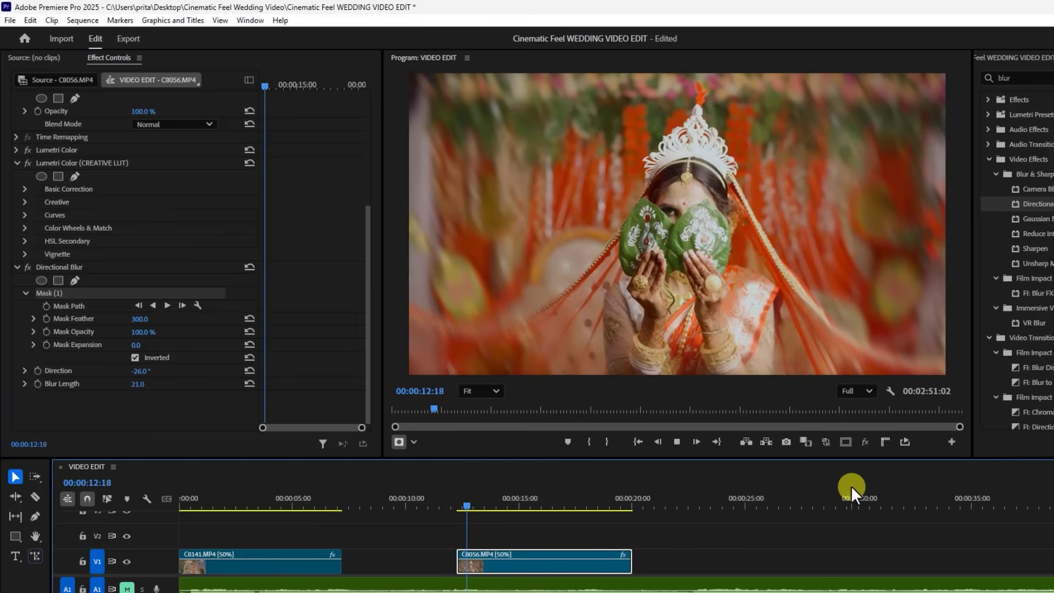
key("space")
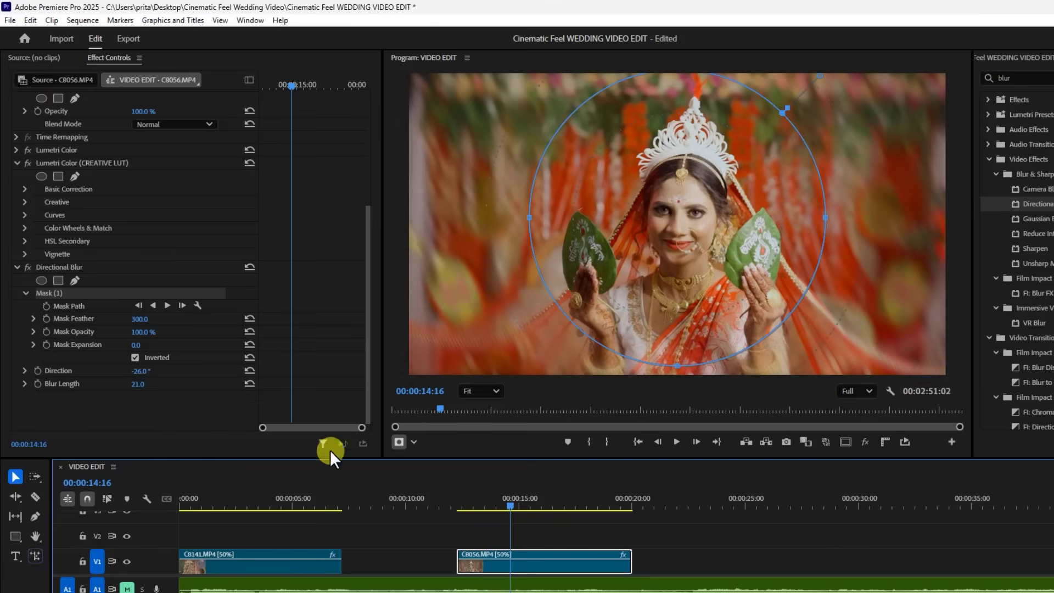
left_click(27, 267)
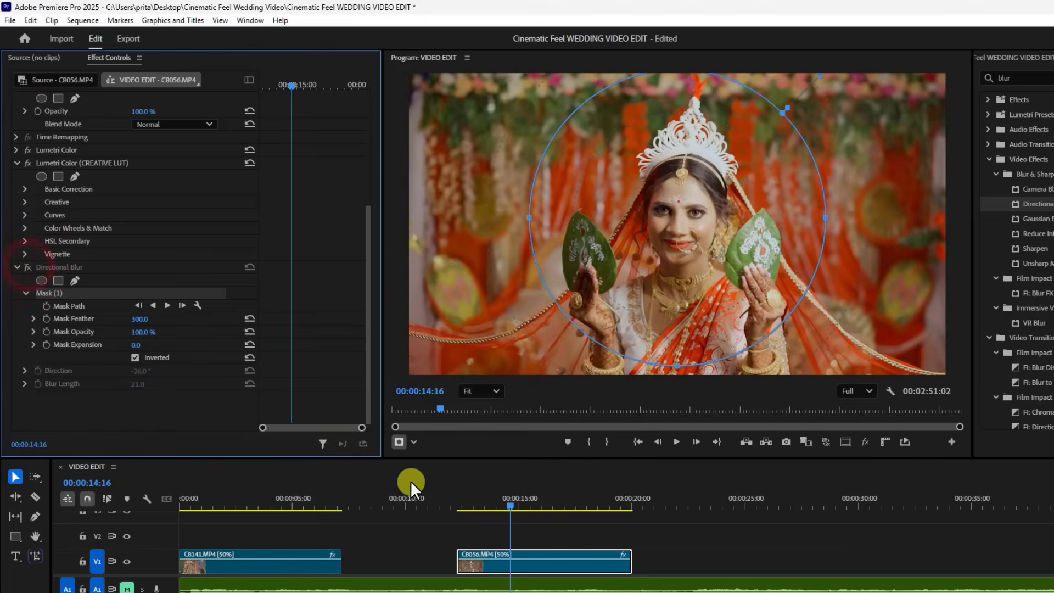
left_click(465, 497)
key("space")
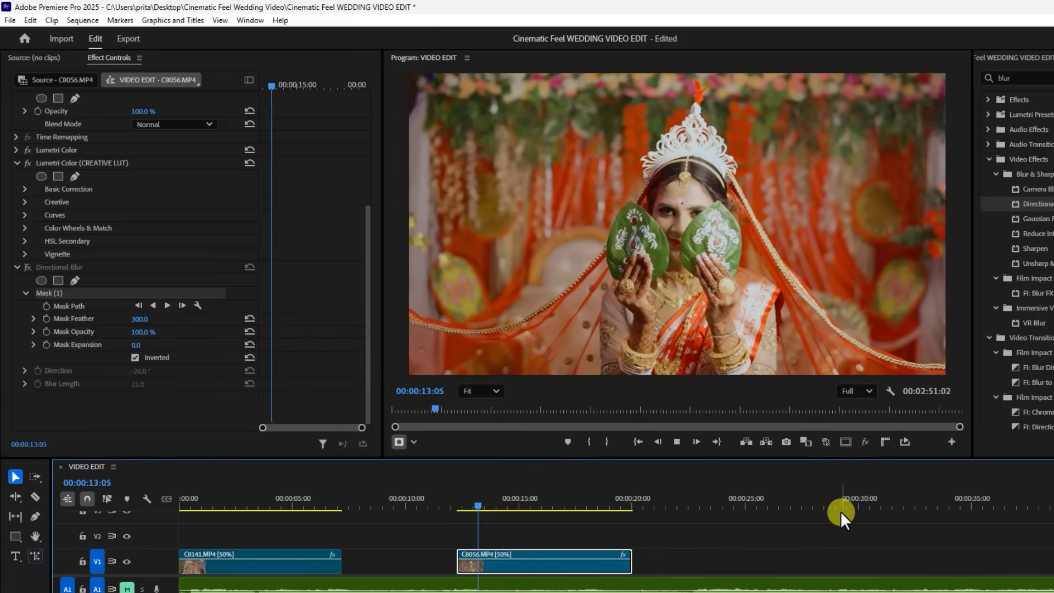
left_click(28, 266)
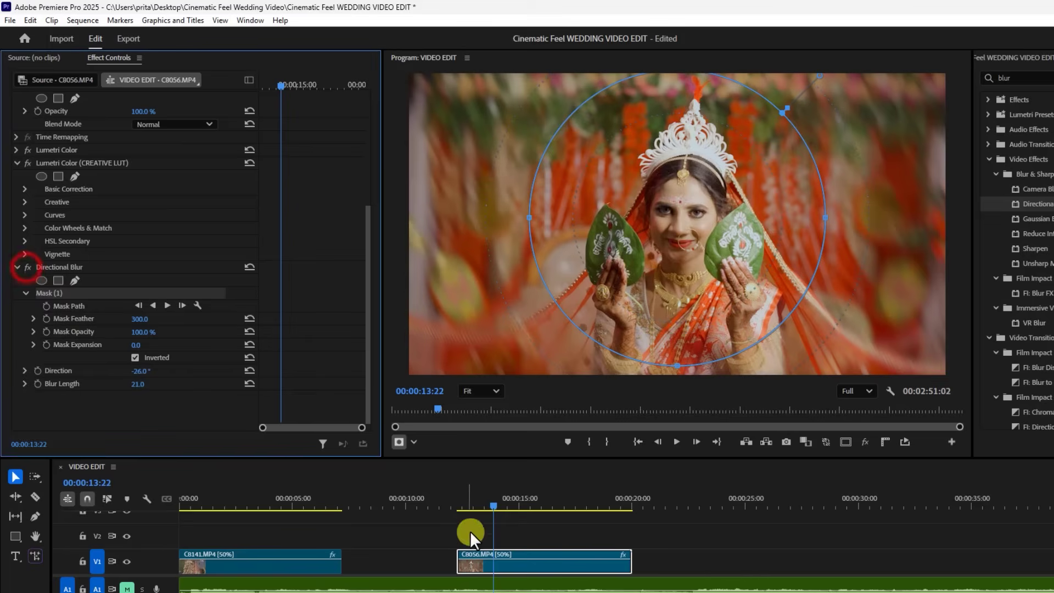
left_click(459, 502)
key("space")
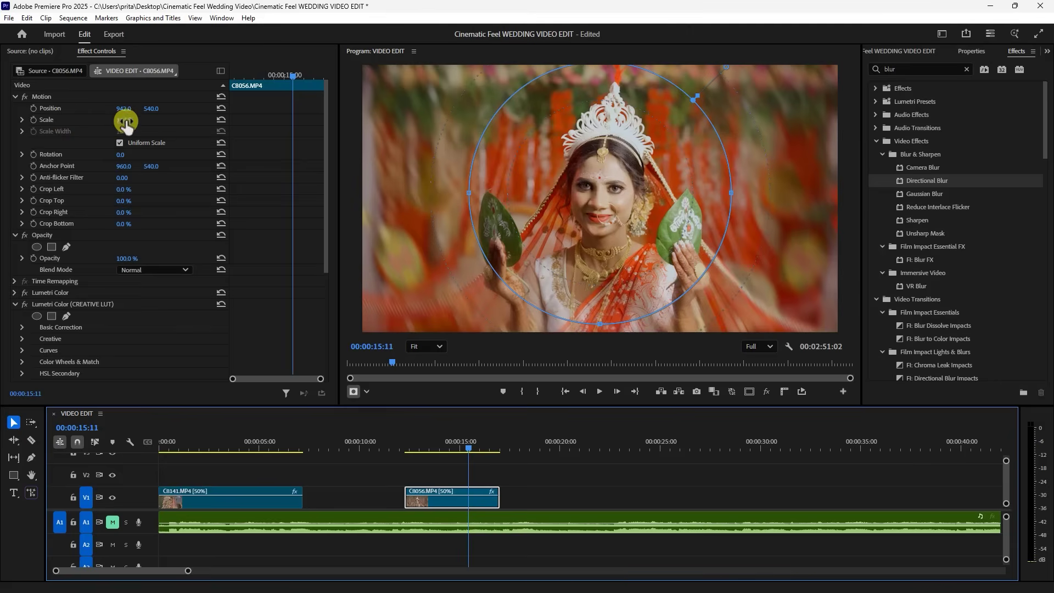
- Nest C8056.MP4 as Nested Sequence 01 and move the nested clip up to video track V2
right_click(470, 497)
left_click(497, 313)
left_click(546, 313)
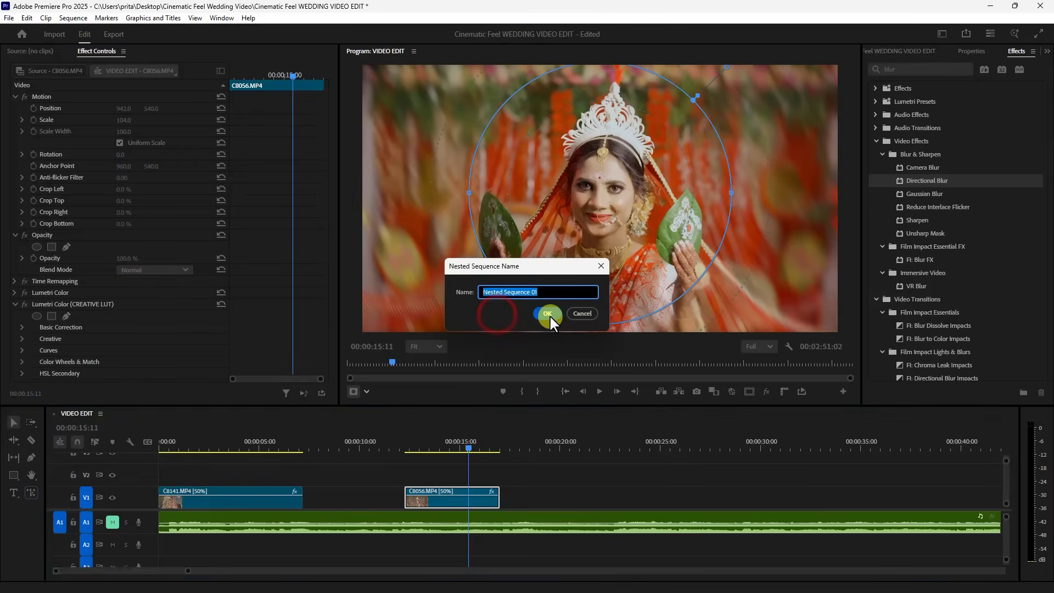
left_click_drag(475, 489, 472, 486)
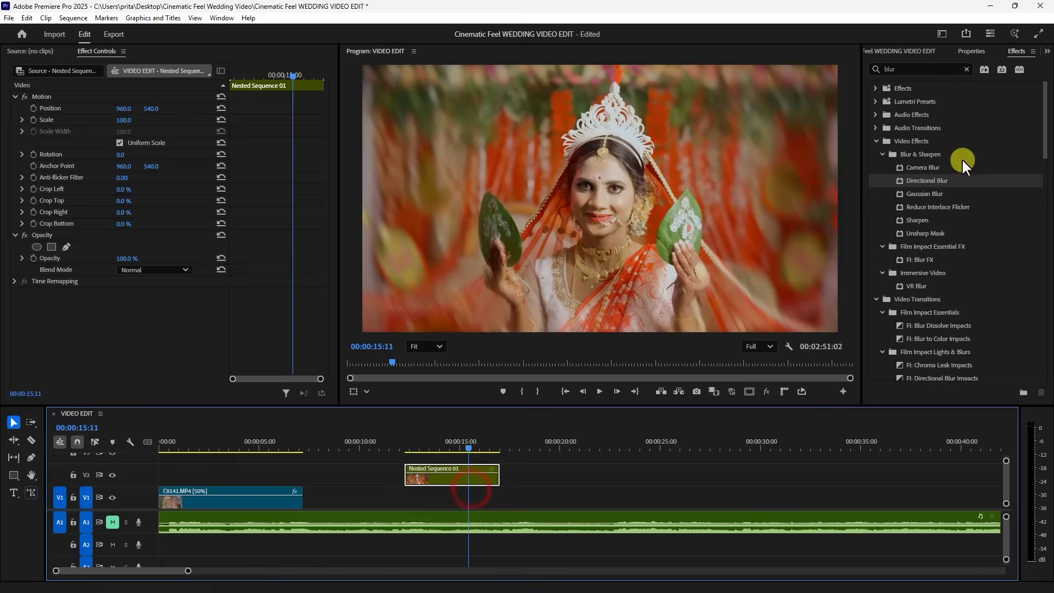
- Create a white FFFFFF color matte named Color Matte and place it on V1 directly beneath the nested sequence
left_click(909, 51)
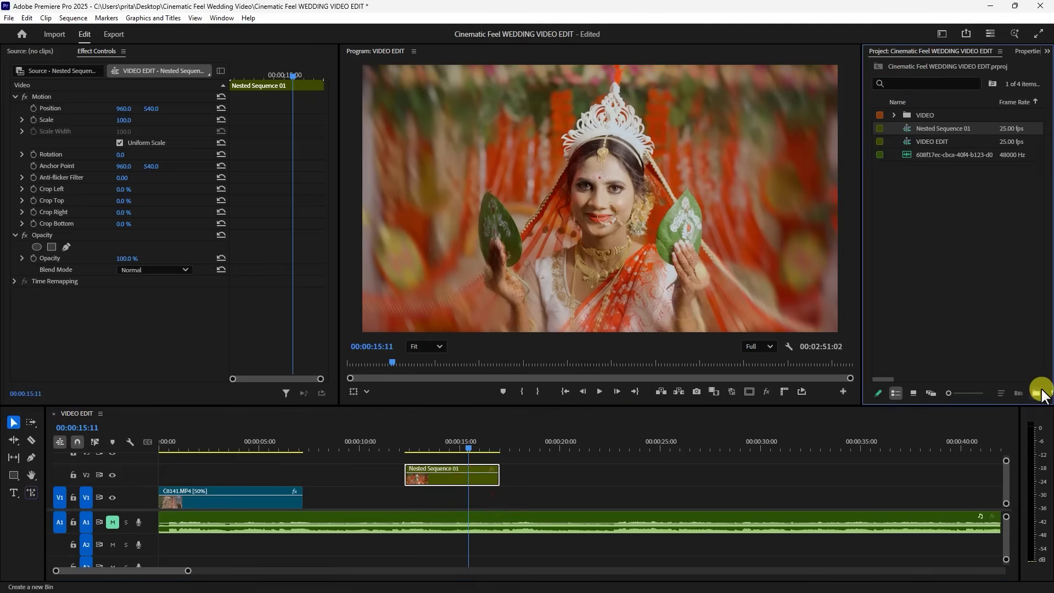
left_click_drag(862, 331, 826, 335)
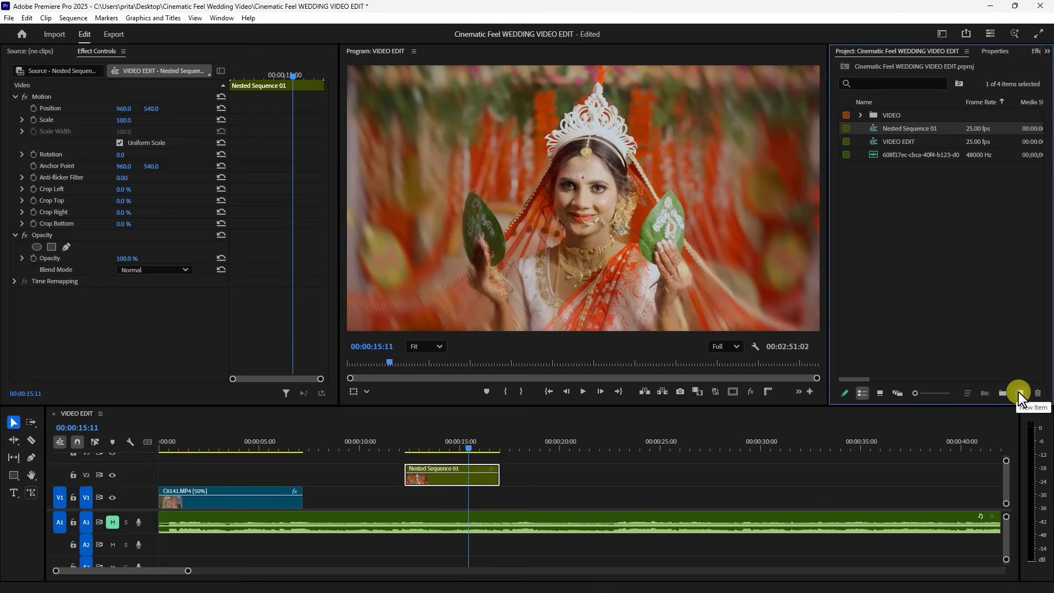
left_click(1019, 392)
left_click(970, 489)
left_click(564, 353)
left_click_drag(476, 328, 379, 364)
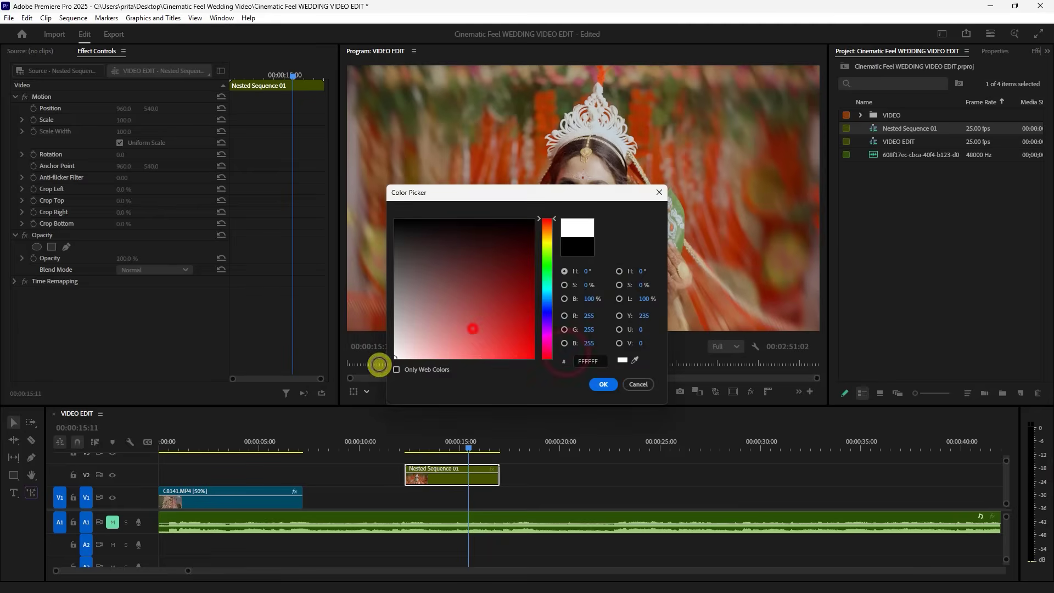
left_click(604, 385)
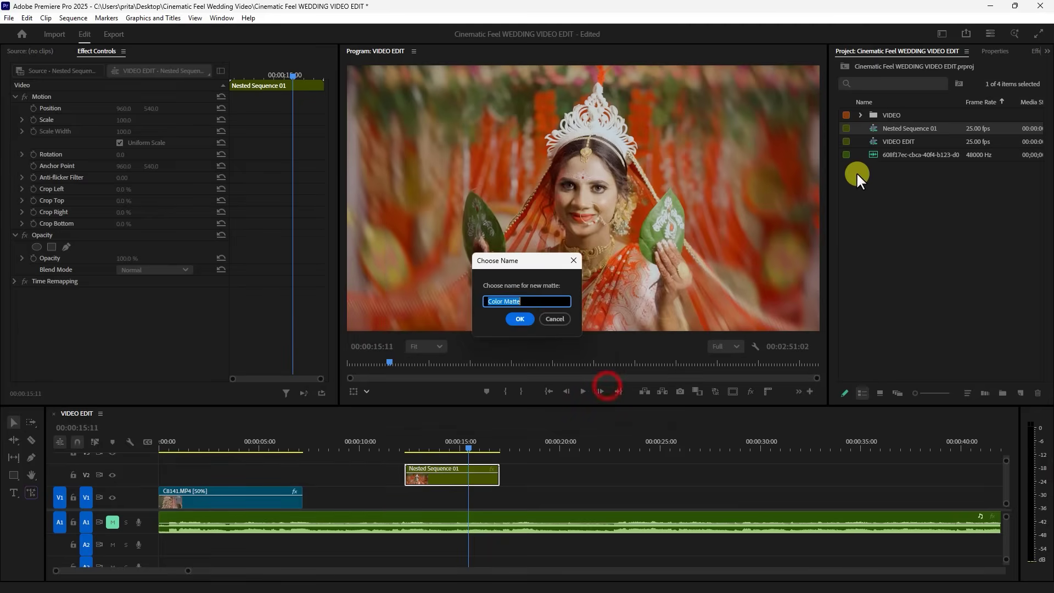
left_click(524, 320)
left_click_drag(892, 113, 458, 499)
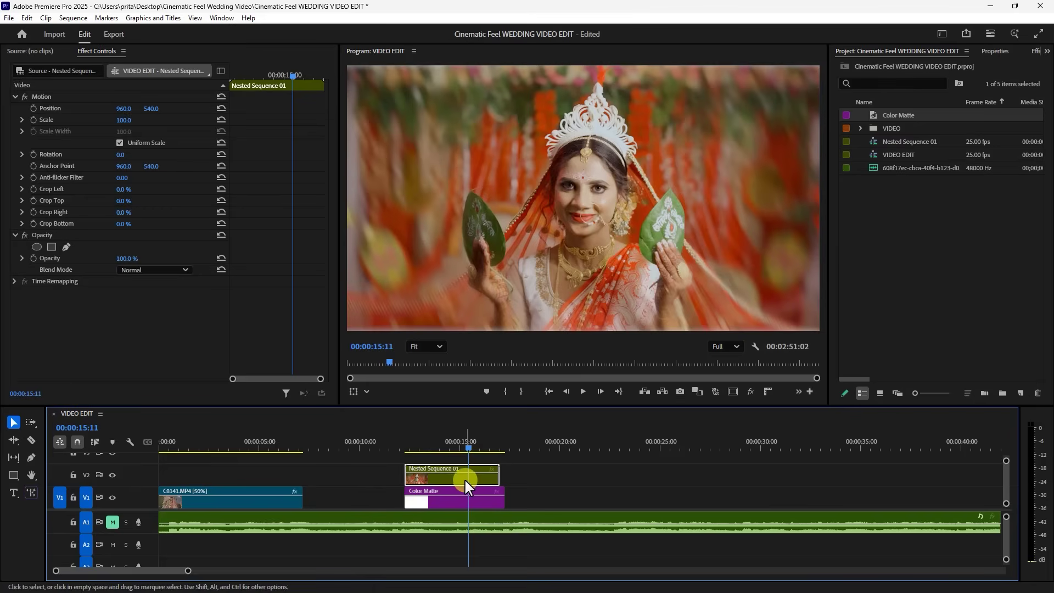
- Try scaling the nested sequence to 78.0 over the white matte, preview it, and reset its scale
left_click_drag(126, 123, 115, 123)
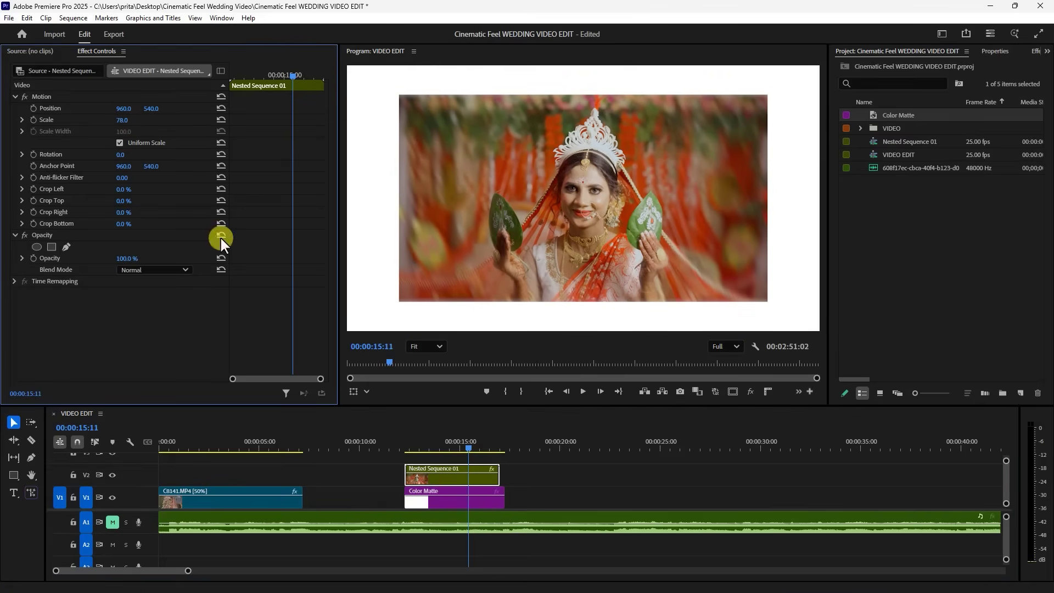
left_click(409, 443)
key("space")
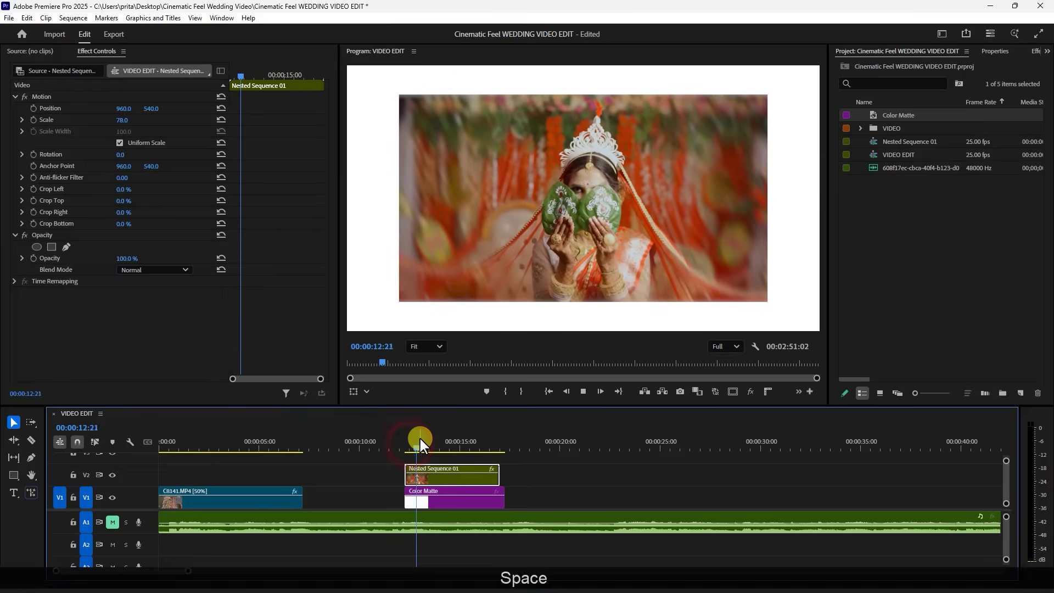
key("space")
left_click_drag(443, 449, 435, 476)
left_click(220, 119)
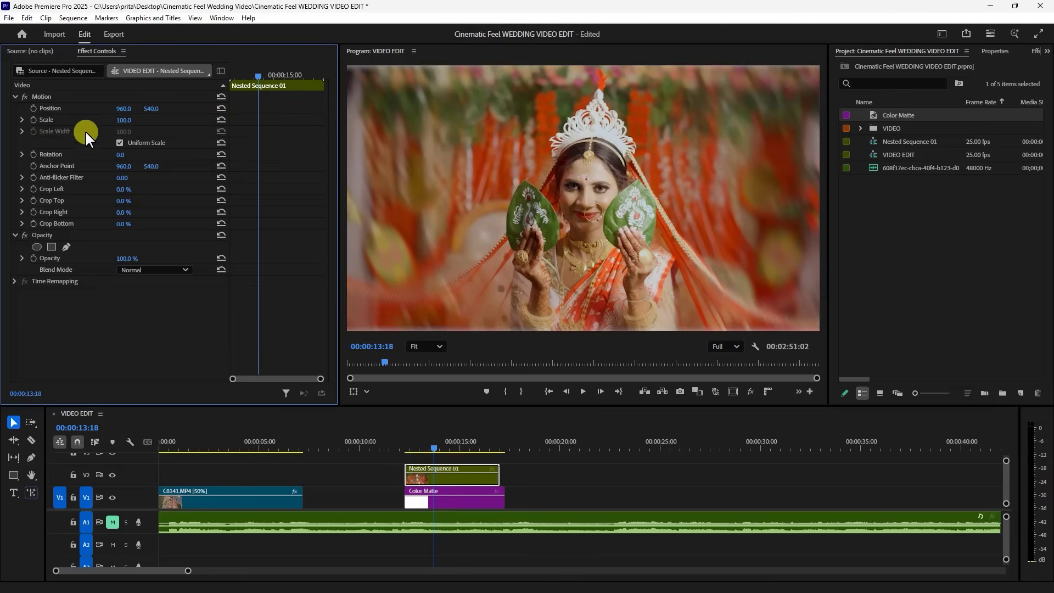
- Start Scale keyframing on the nested sequence with a 100.0 keyframe at 00:00:14:00
left_click_drag(432, 451, 443, 440)
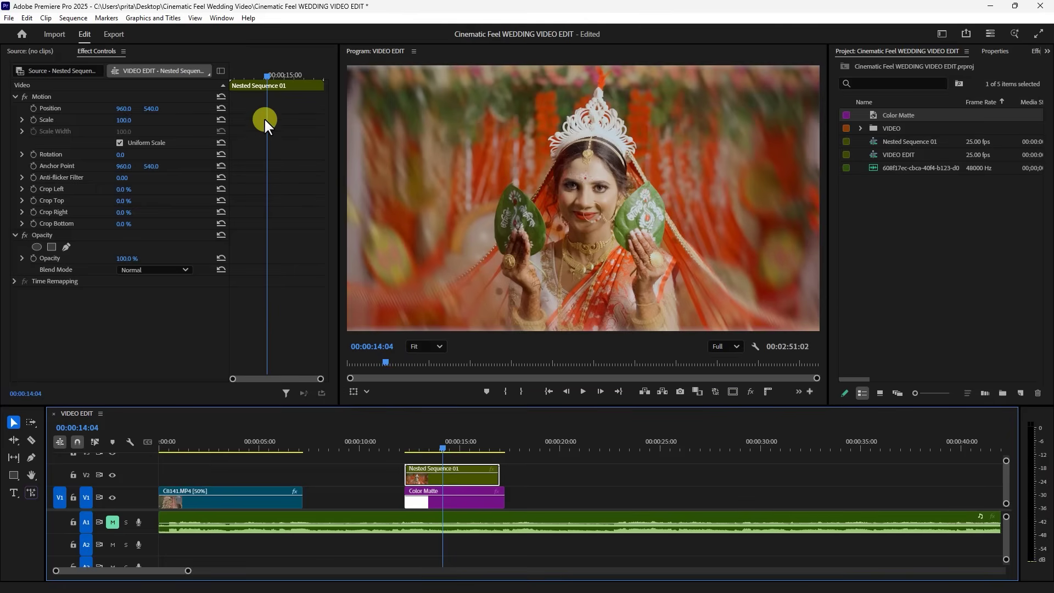
left_click_drag(443, 453, 438, 447)
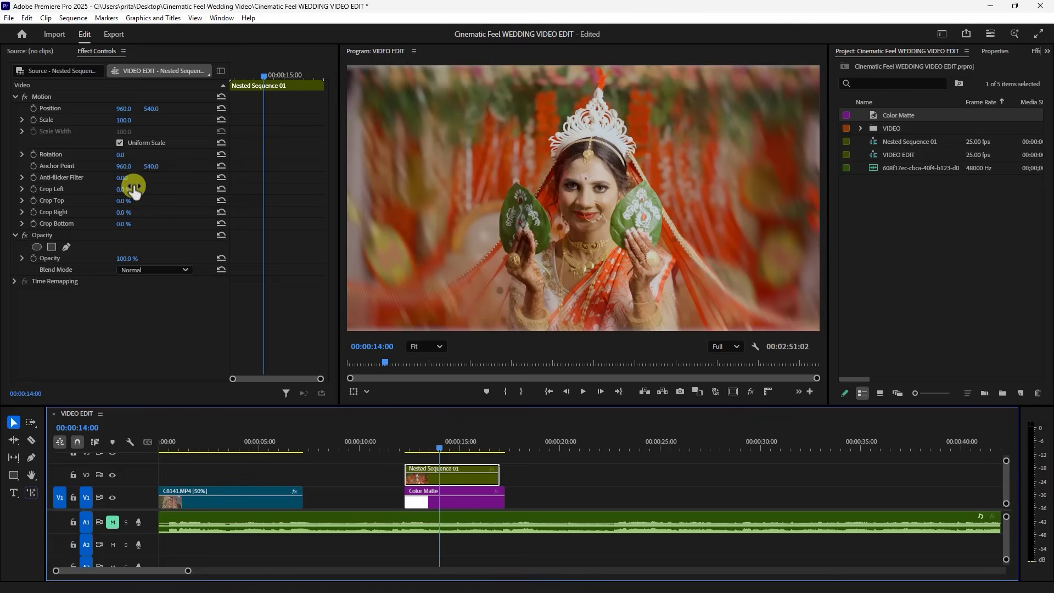
left_click(33, 119)
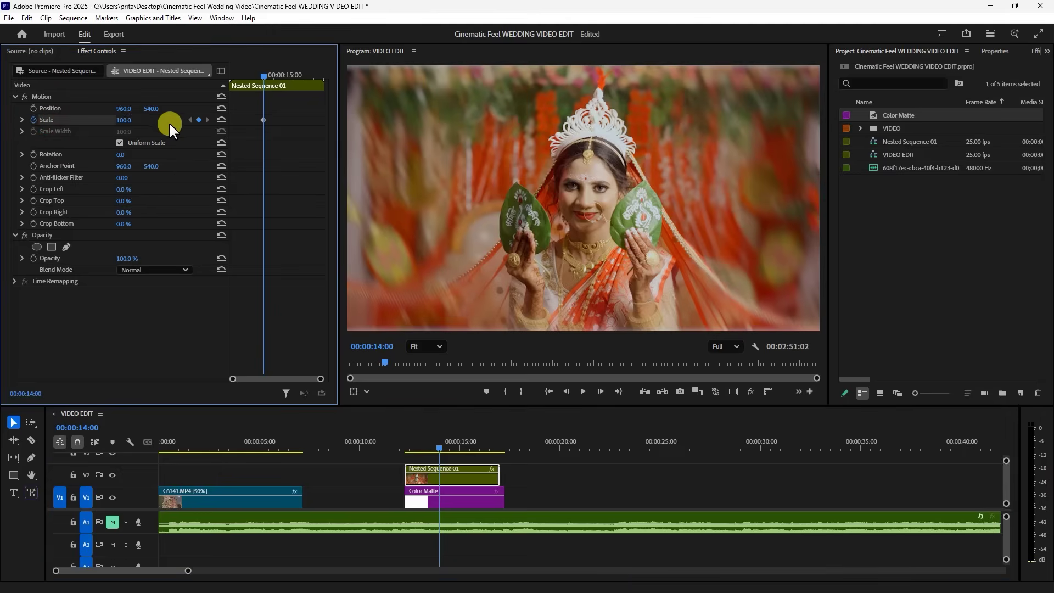
- Animate the nested sequence's Scale from 100.0 at the clip's start to 81.0 at 00:00:14:00
left_click(264, 119)
key("Delete")
left_click_drag(122, 120, 112, 120)
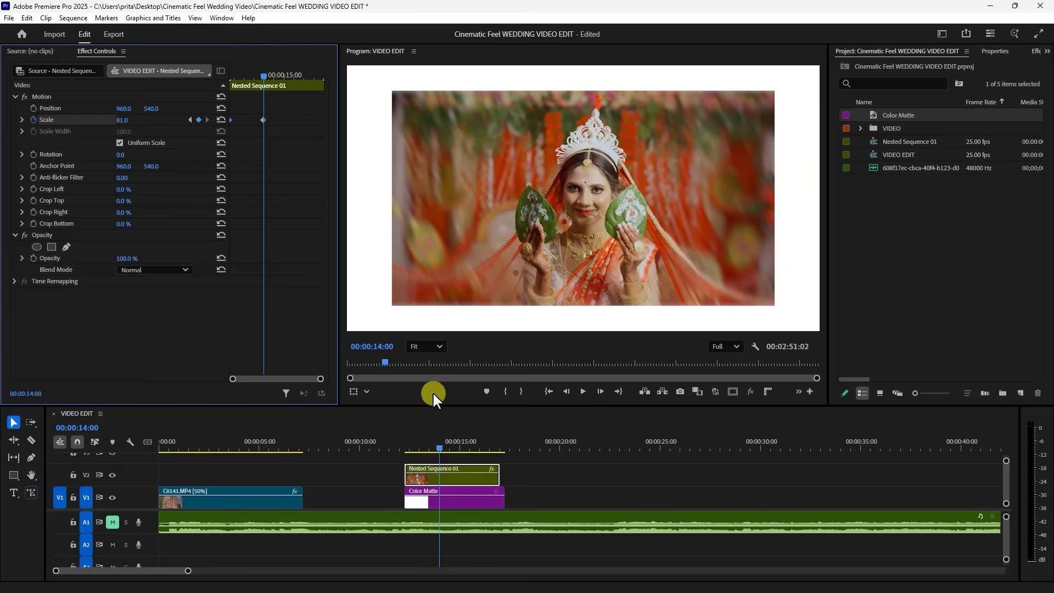
- Preview the nested sequence's shrinking Scale animation over the white matte several times from the clip's start
left_click(409, 440)
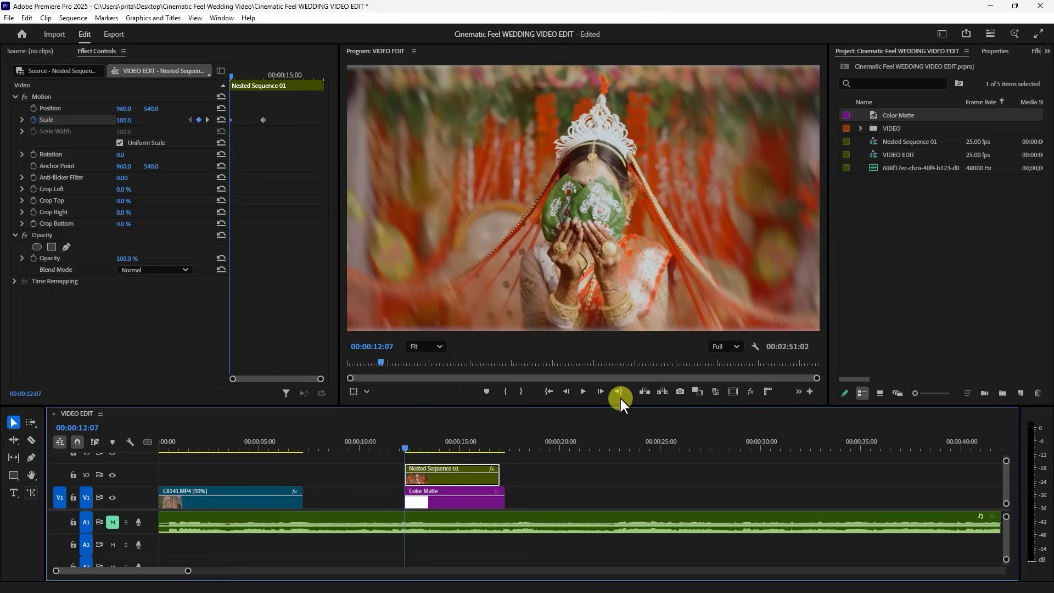
key("space")
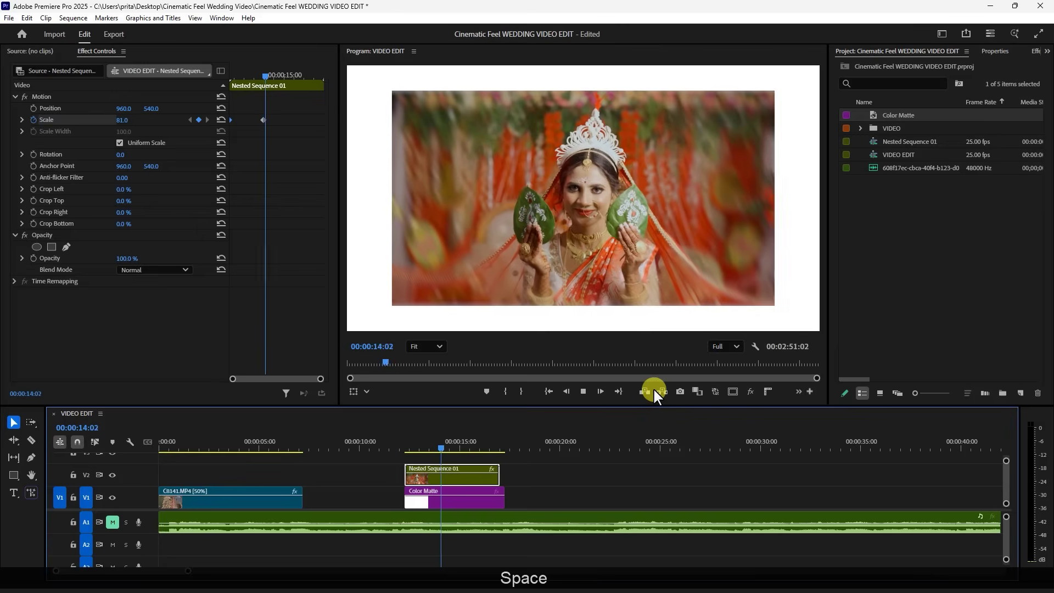
key("space")
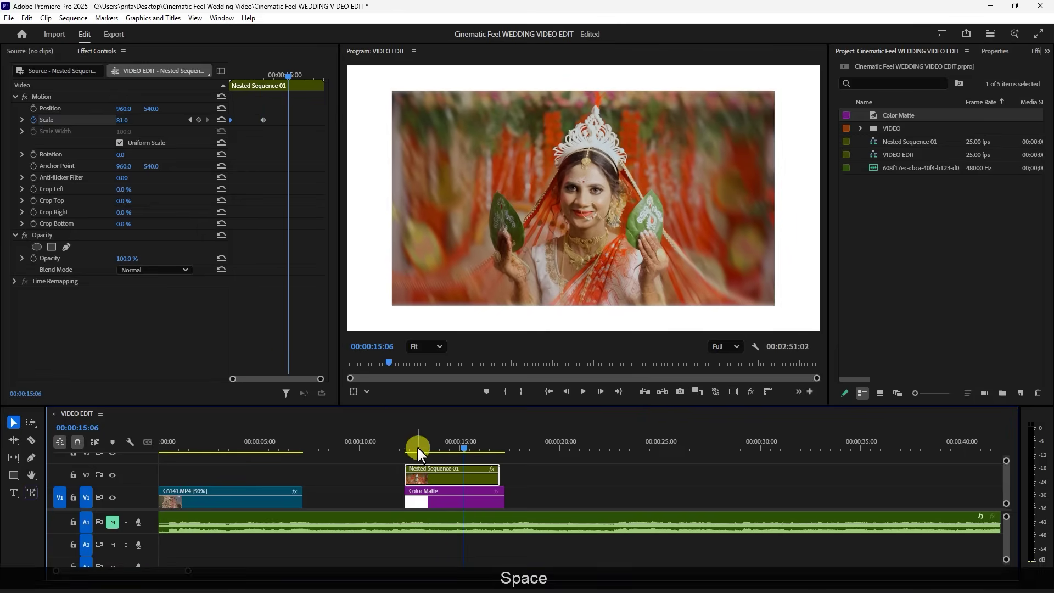
left_click_drag(416, 444, 408, 442)
key("space")
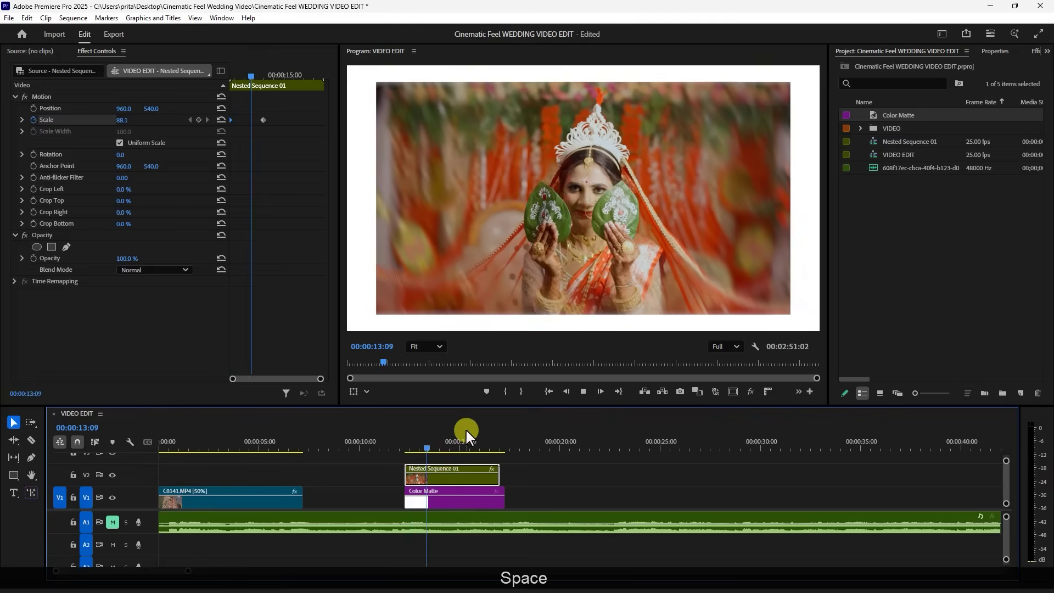
key("space")
left_click_drag(423, 446, 407, 445)
key("space")
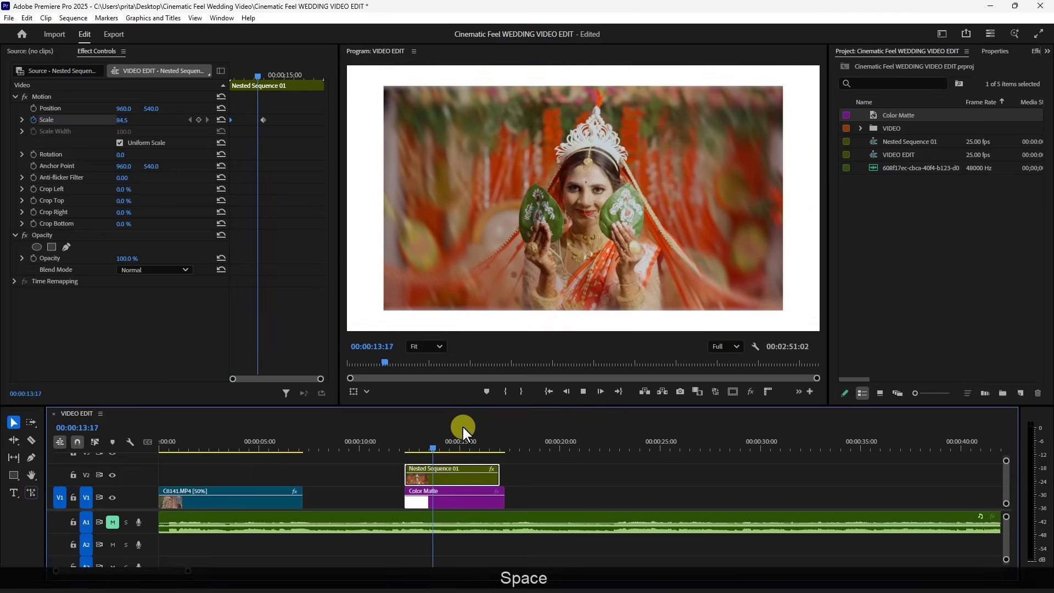
key("space")
- Place the nested sequence with its equally long white matte directly after C8141.MP4, closing the gaps, and play the result
left_click_drag(201, 509, 667, 497)
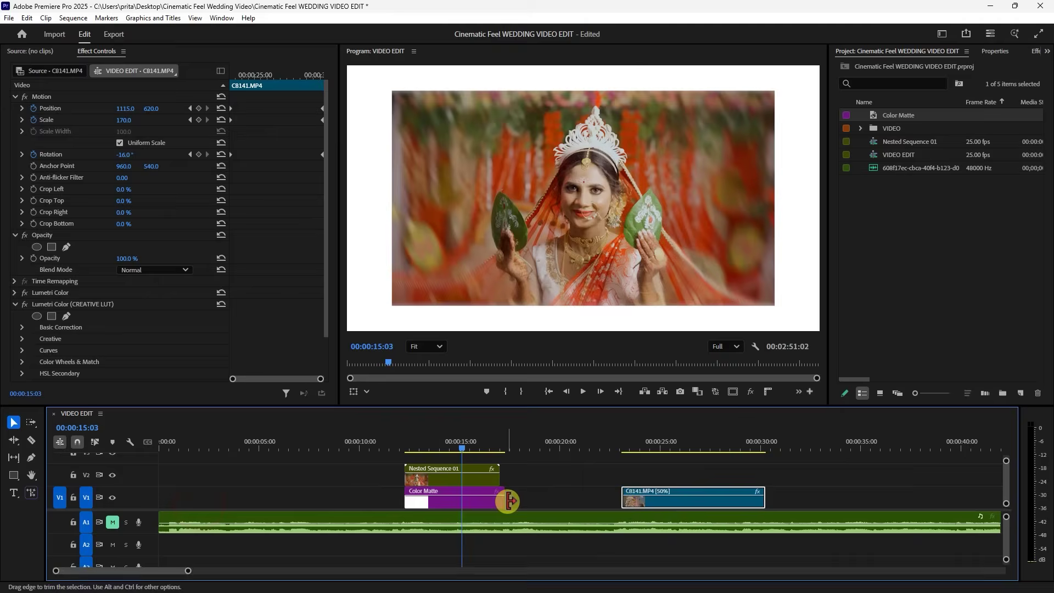
right_click(249, 497)
left_click(263, 502)
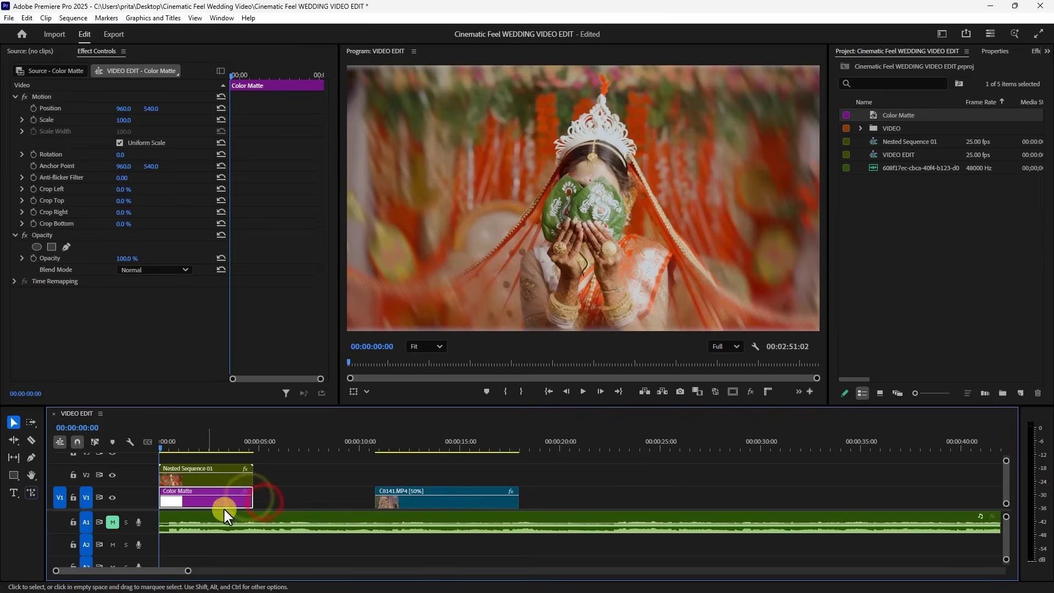
left_click_drag(292, 472, 651, 493)
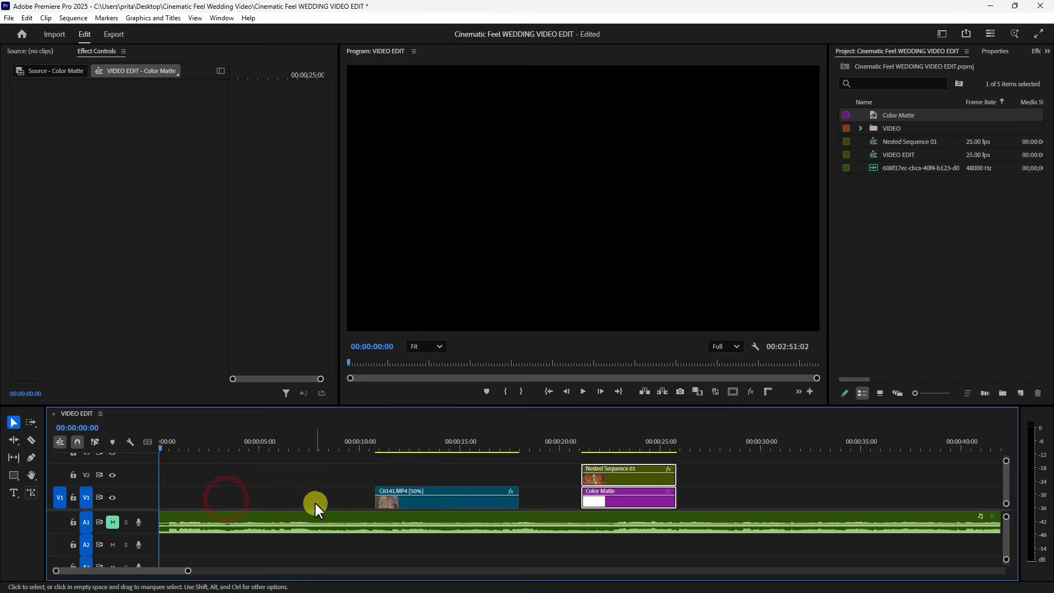
right_click(316, 500)
left_click(325, 506)
right_click(314, 499)
left_click(324, 501)
key("space")
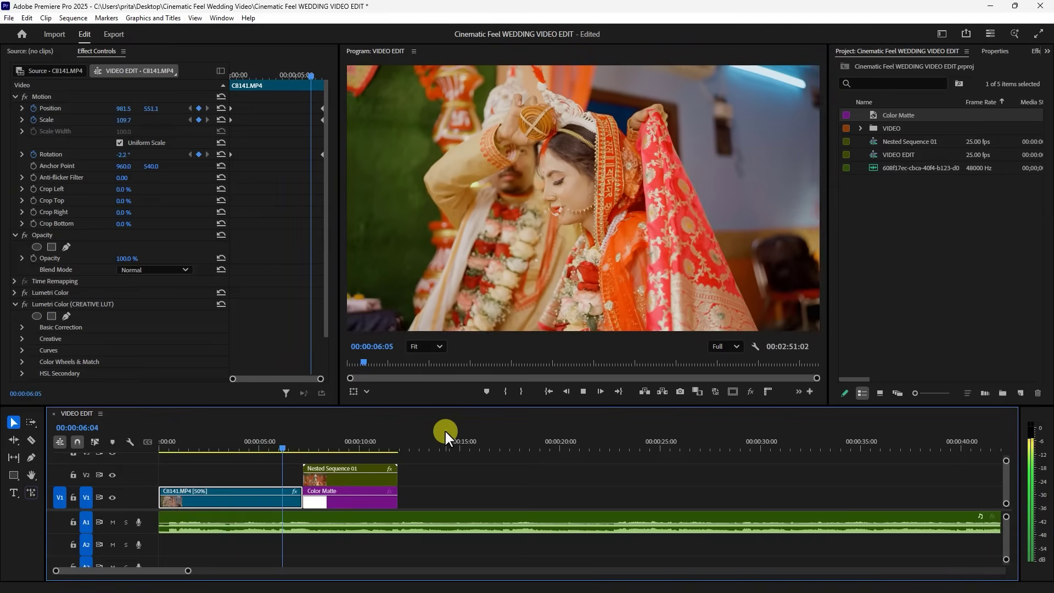
- Trim a few frames off the end of C8141.MP4, close the resulting gap, and play the edit from the start
mouse_move(302, 442)
left_mouse_down()
mouse_move(291, 442)
mouse_move(299, 440)
left_mouse_up()
left_click_drag(301, 498, 297, 498)
right_click(300, 498)
left_click(315, 504)
left_click_drag(289, 448, 158, 444)
key("space")
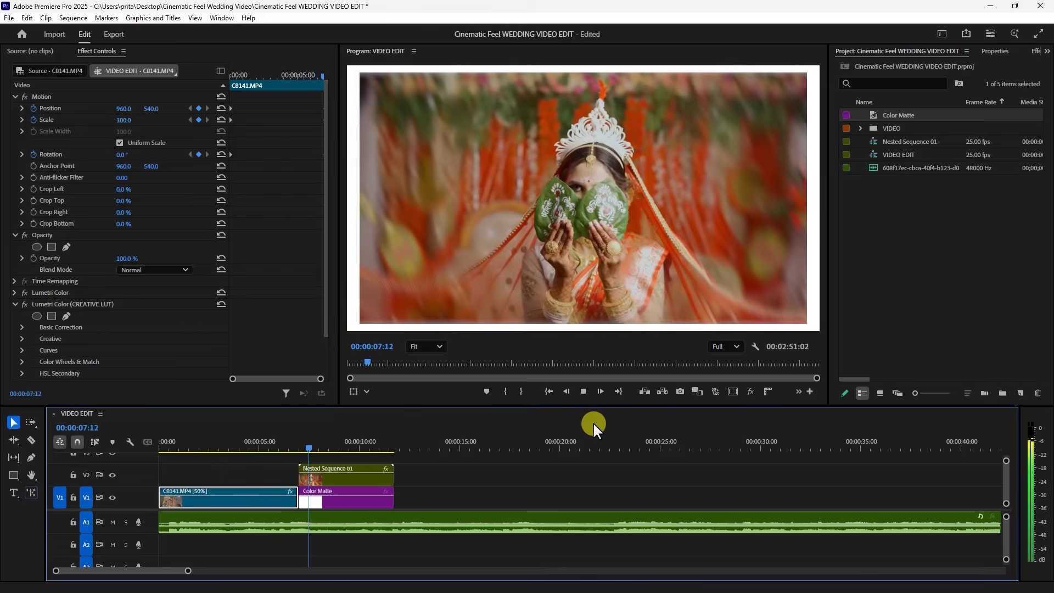
- Shorten C8141.MP4 to end at 00:00:05:23, move the nested sequence and matte up against it, and preview the cut
left_click(256, 441)
key("space")
left_click(331, 451)
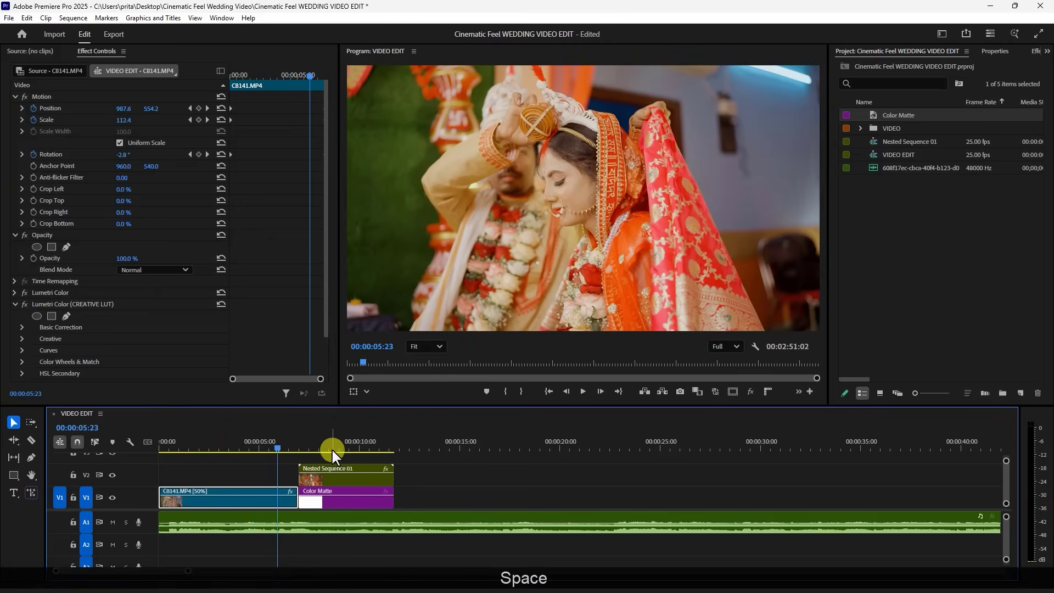
left_click(338, 497)
left_click_drag(338, 500, 316, 501)
key("space")
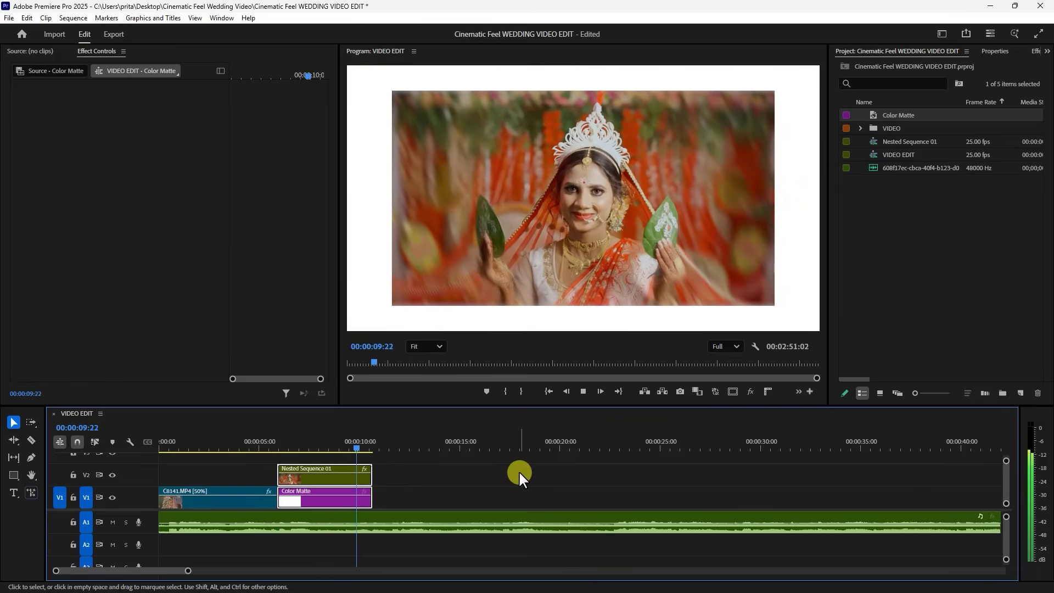
key("space")
- Move the nested sequence's 81.0 Scale keyframe to the end of the clip and preview the slower animation
left_click(342, 448)
left_click(331, 473)
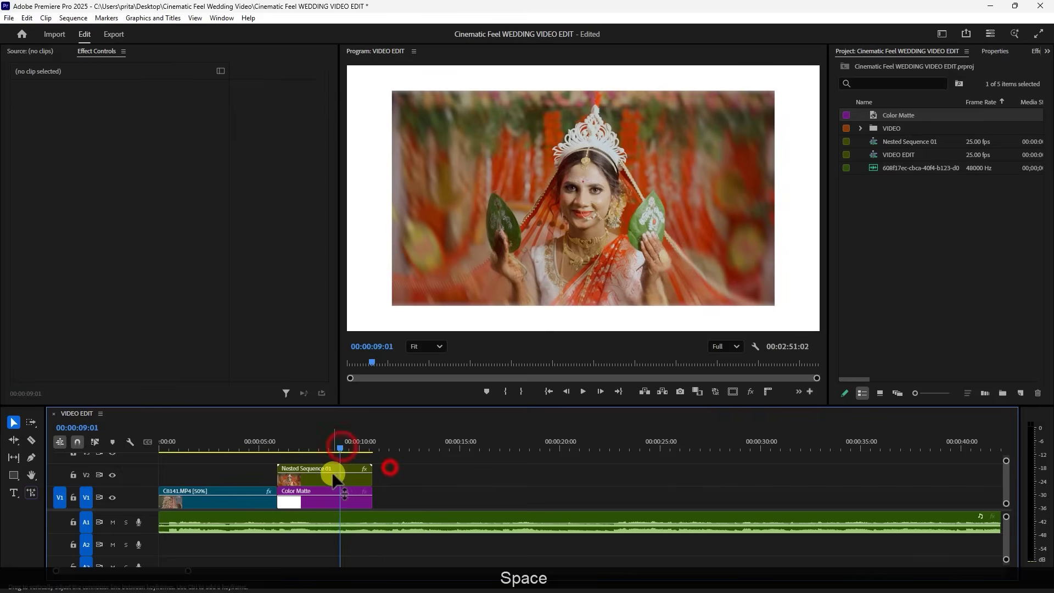
left_click(262, 120)
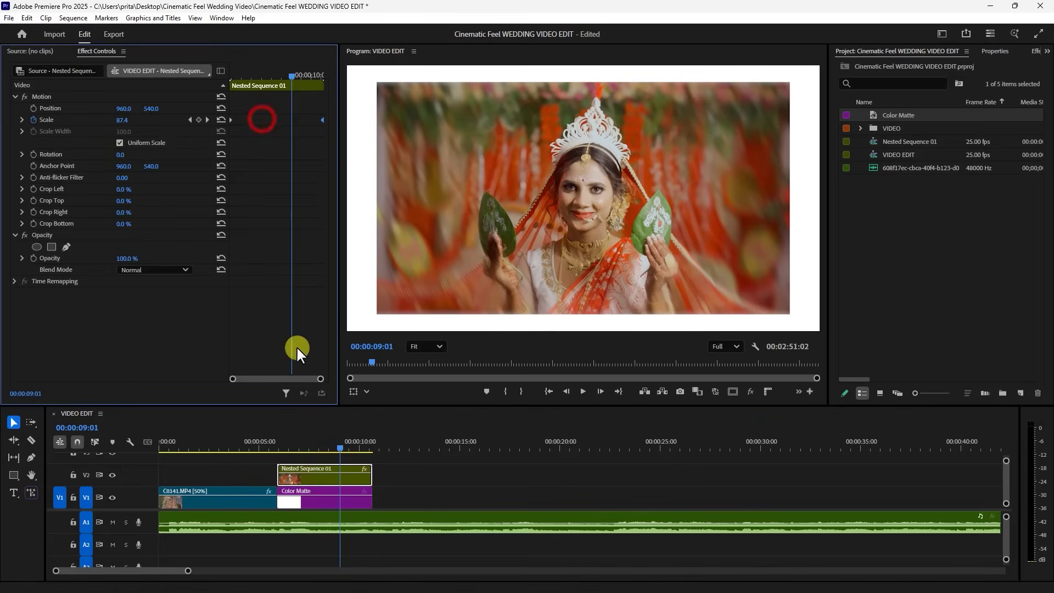
left_click(282, 445)
key("space")
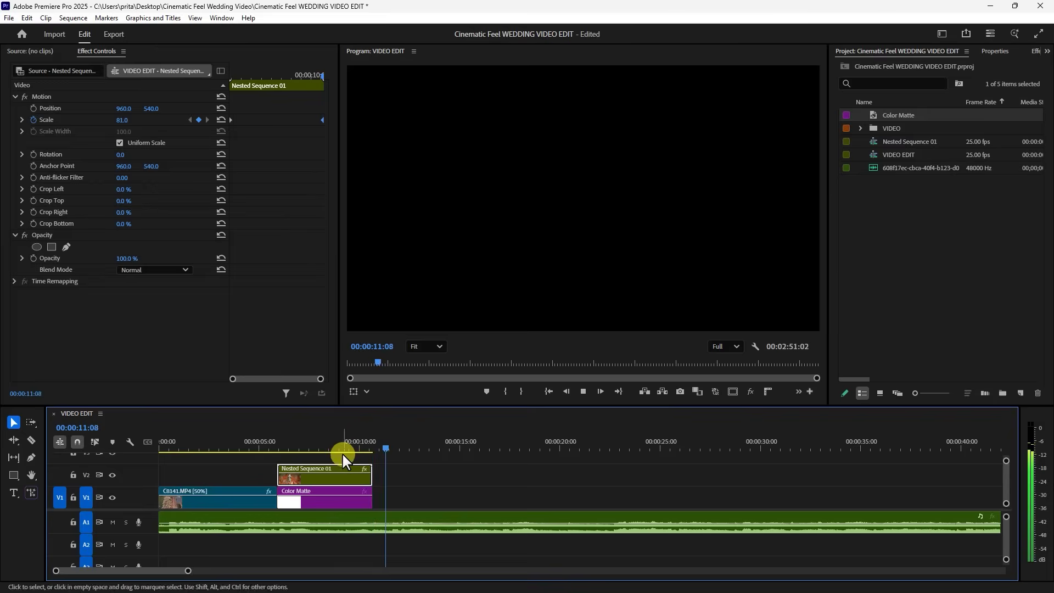
- Move the nested sequence's 81.0 Scale keyframe back to 00:00:09:05 and preview the animation
left_click(344, 445)
left_click_drag(321, 120, 294, 119)
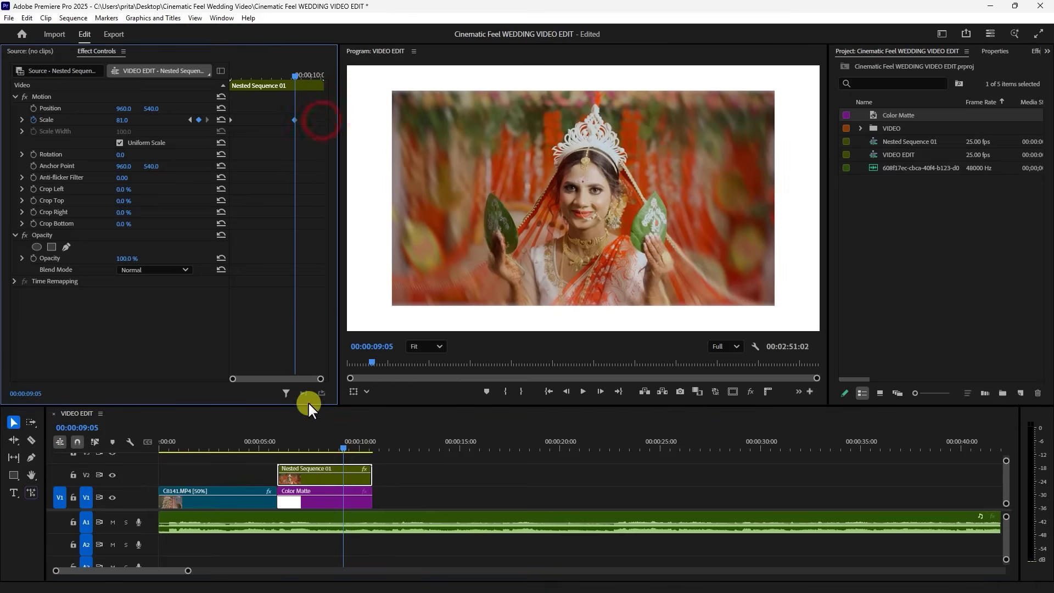
left_click(283, 440)
key("space")
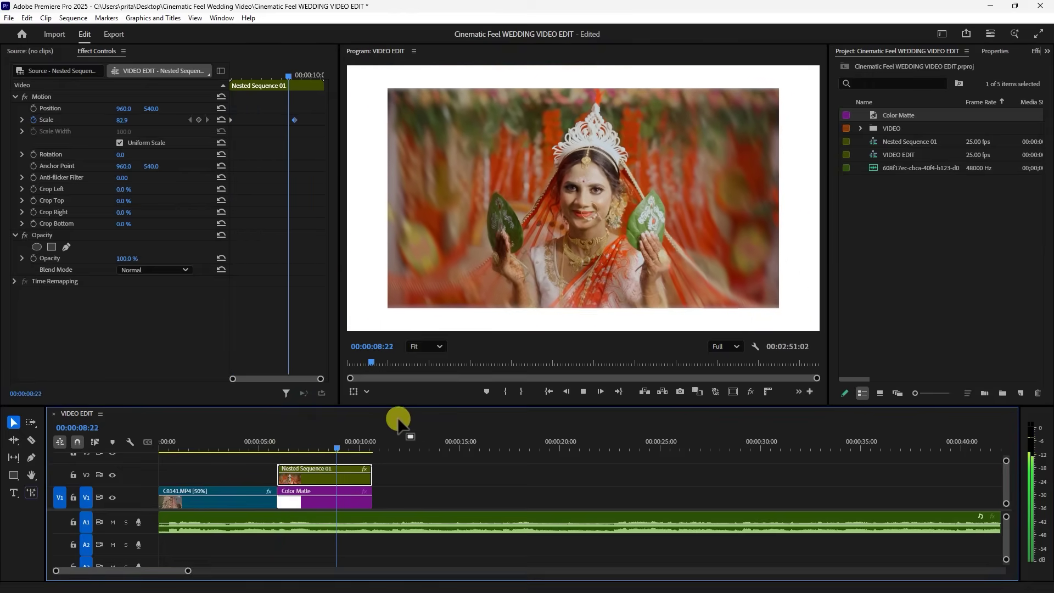
key("space")
- Reverse the nested sequence's Scale animation to run from 81.0 at its start to 100.0 at 00:00:09:01, and preview it
left_click_drag(295, 119, 231, 118)
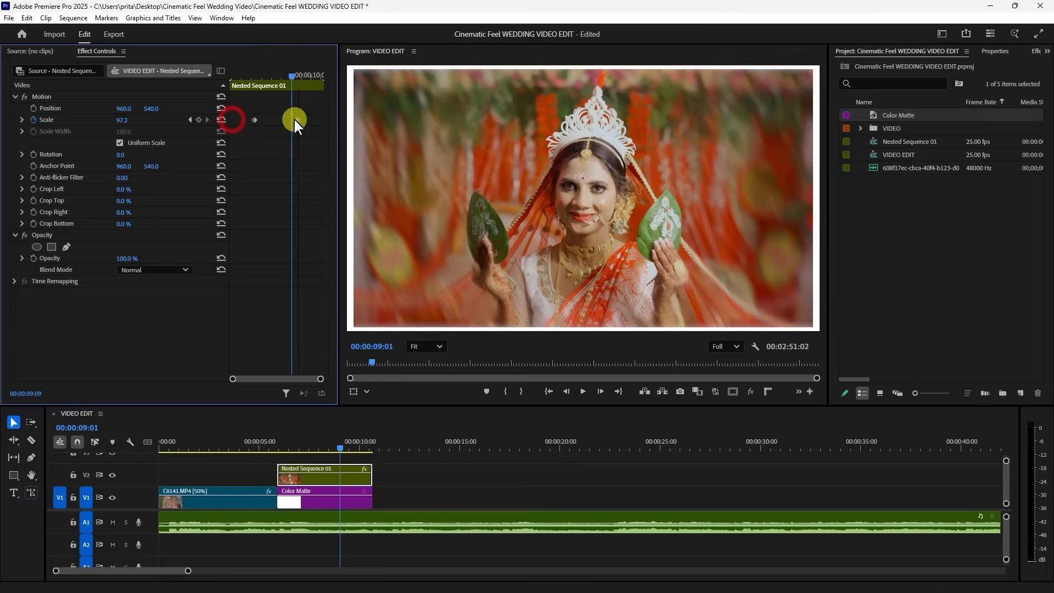
left_click(252, 120)
mouse_move(299, 120)
left_mouse_down()
mouse_move(255, 119)
mouse_move(289, 120)
left_mouse_up()
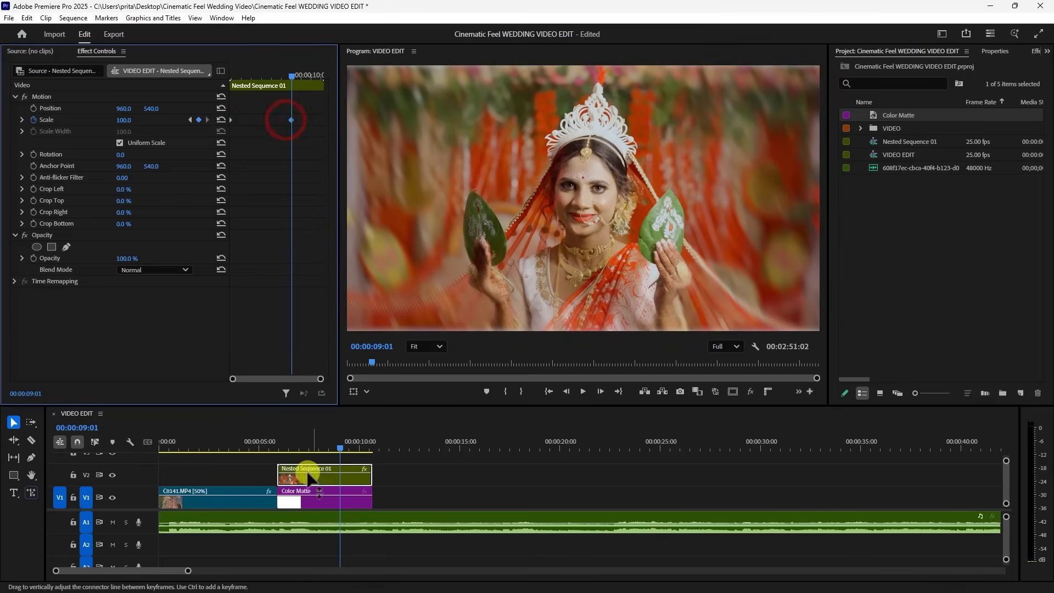
left_click(282, 442)
key("space")
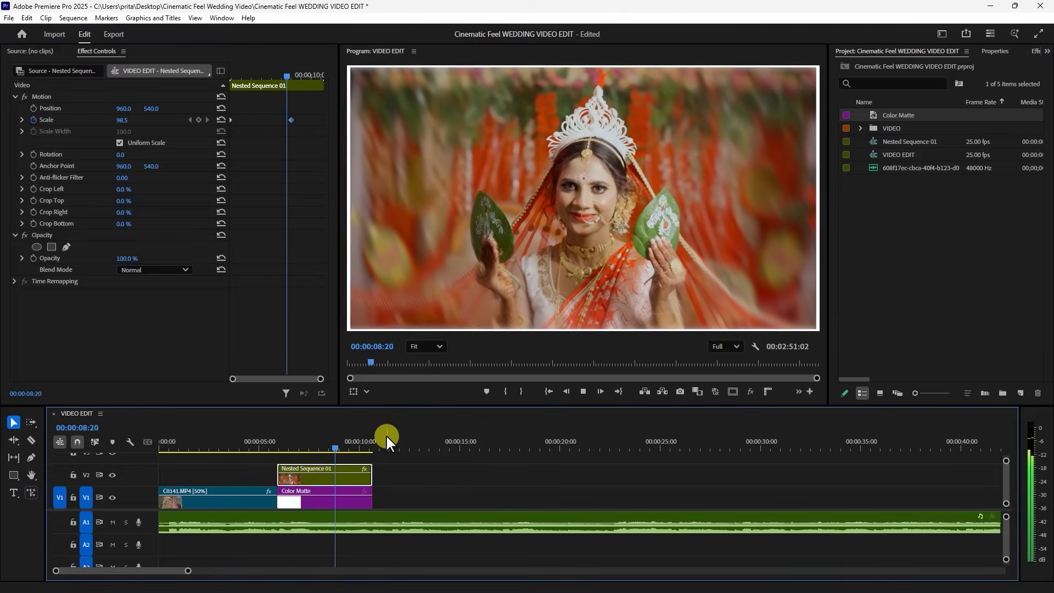
left_click(282, 447)
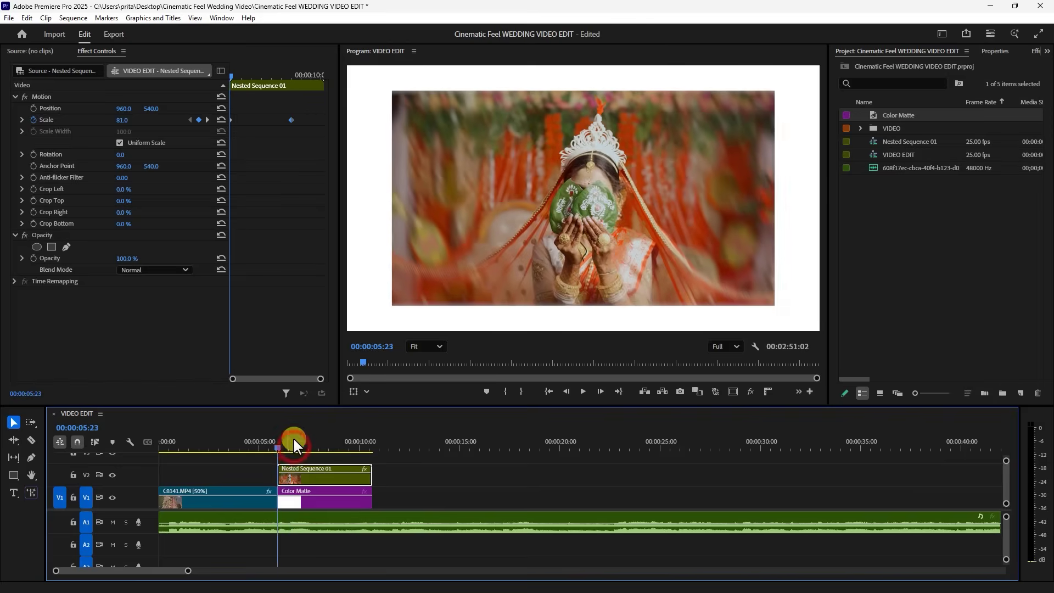
key("space")
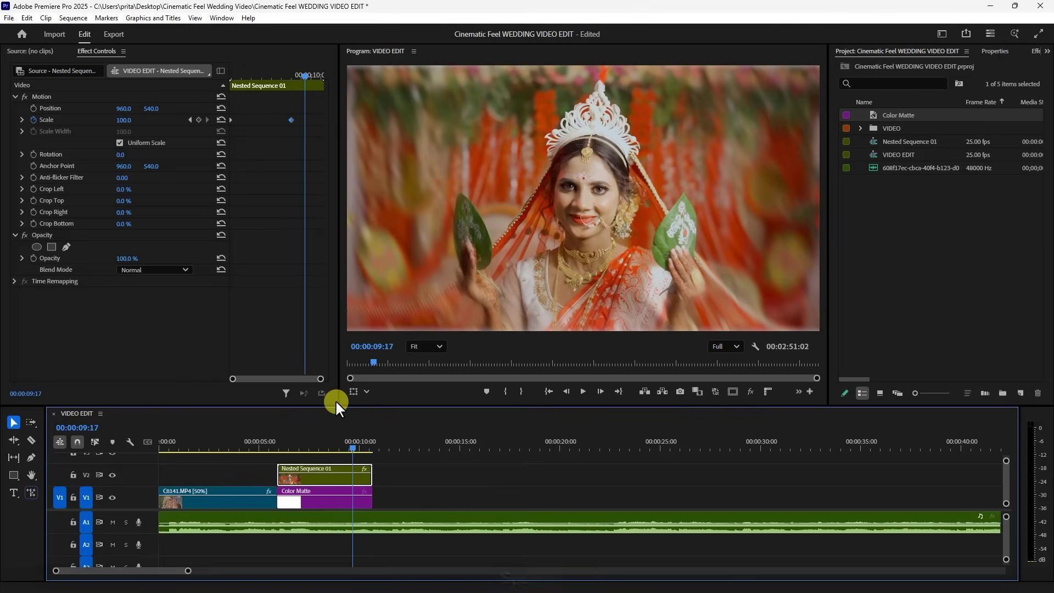
key("space")
- Review the frames around the cut and open Nested Sequence 01 in its own timeline at the matching frame
left_click(221, 446)
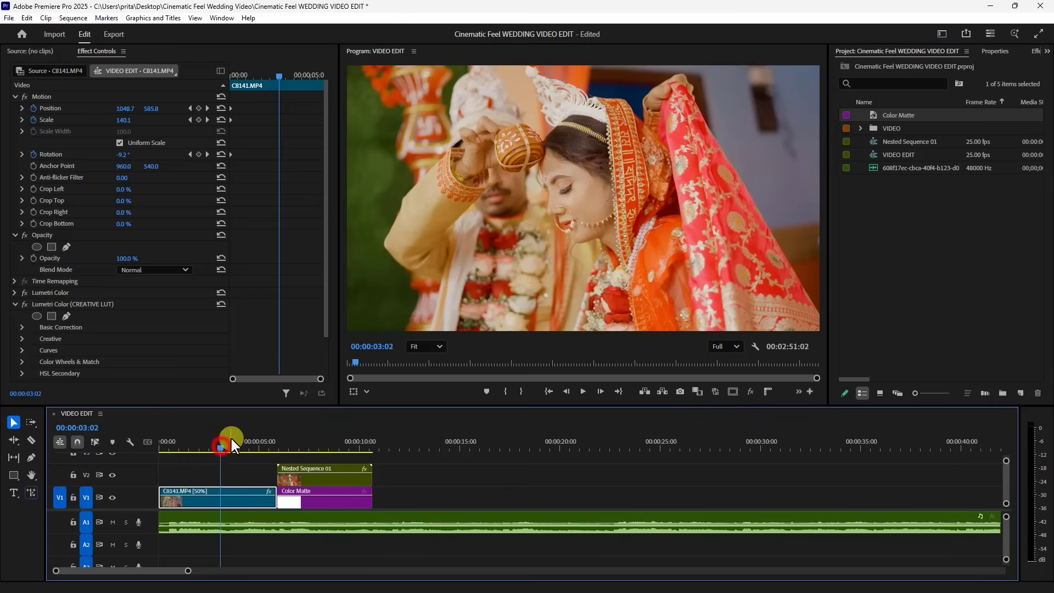
left_click(240, 442)
left_click(315, 444)
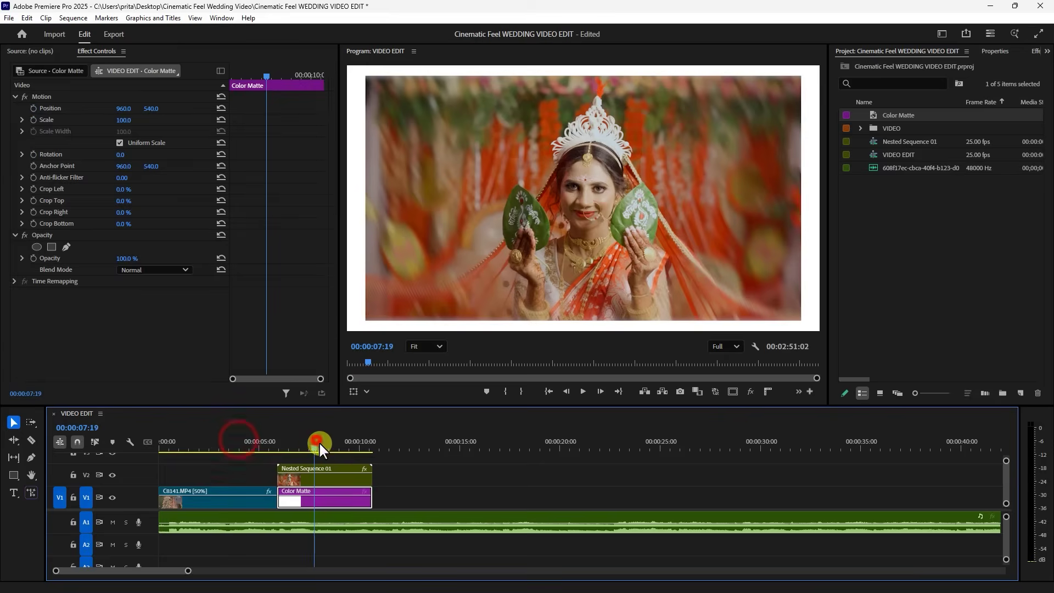
left_click(324, 469)
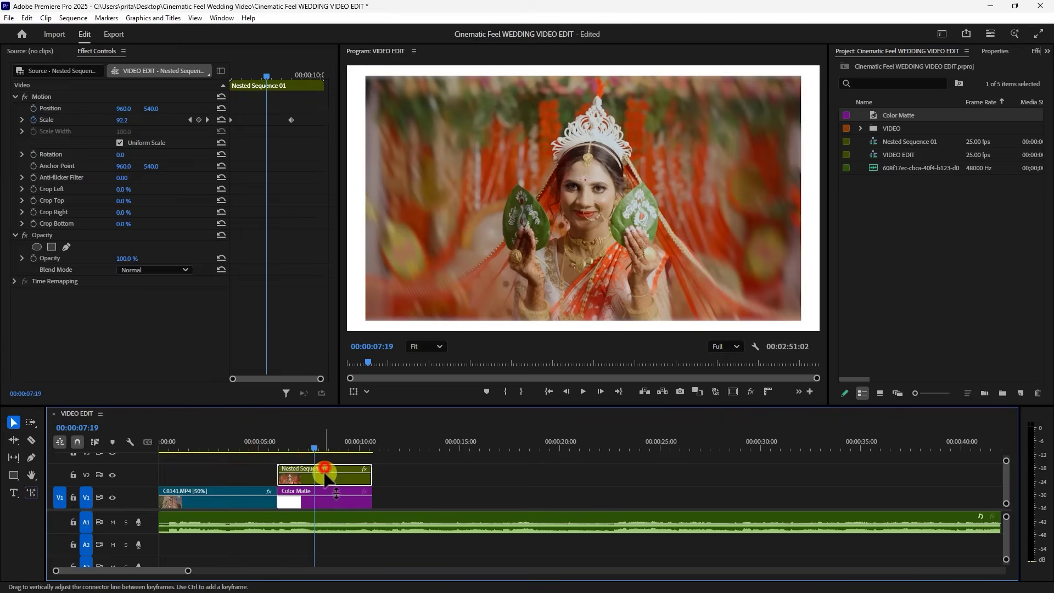
double_click(322, 476)
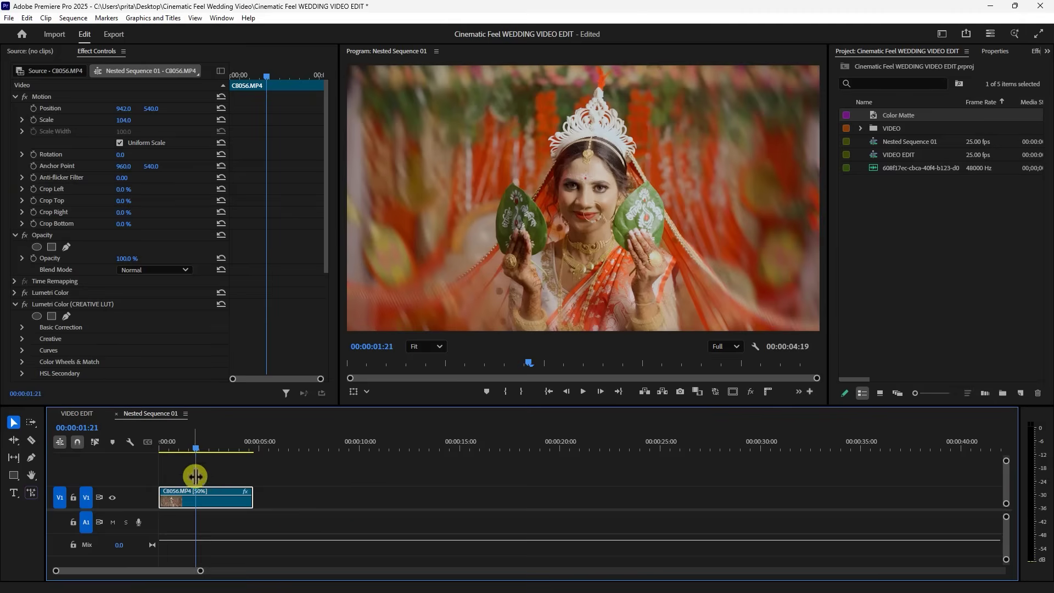
- Save the masked Directional Blur effect of C8056.MP4 as a Scale-type preset named PG BLUR
left_click(194, 499)
left_click(15, 305)
left_click(56, 311)
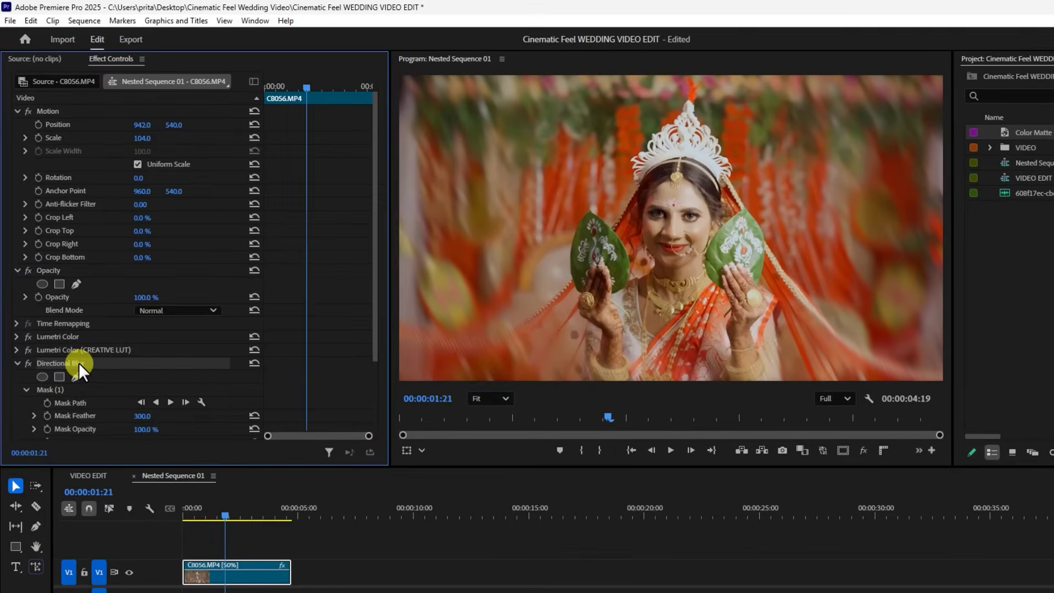
right_click(68, 316)
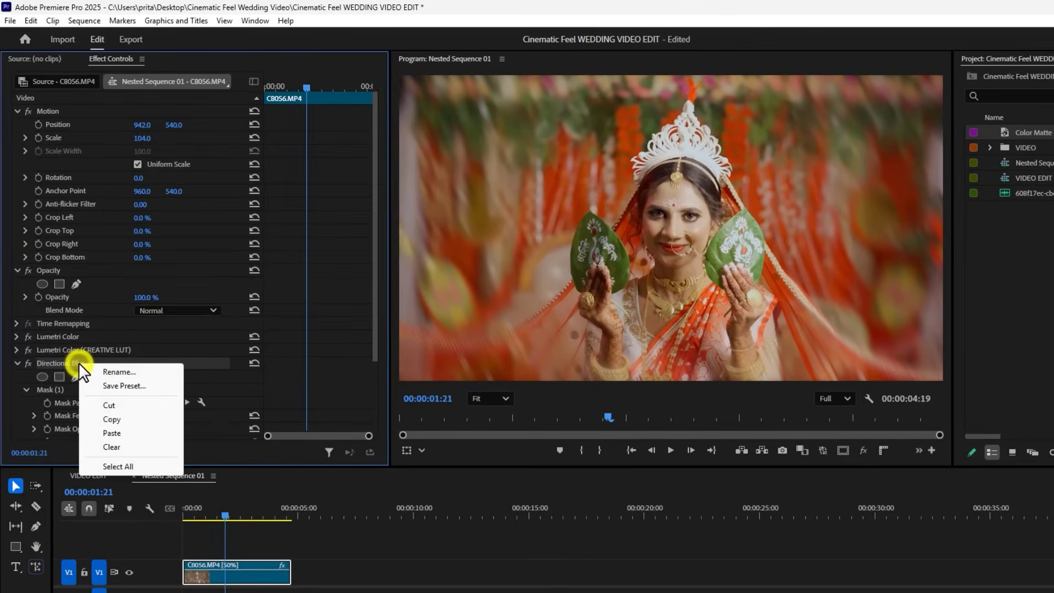
left_click(120, 384)
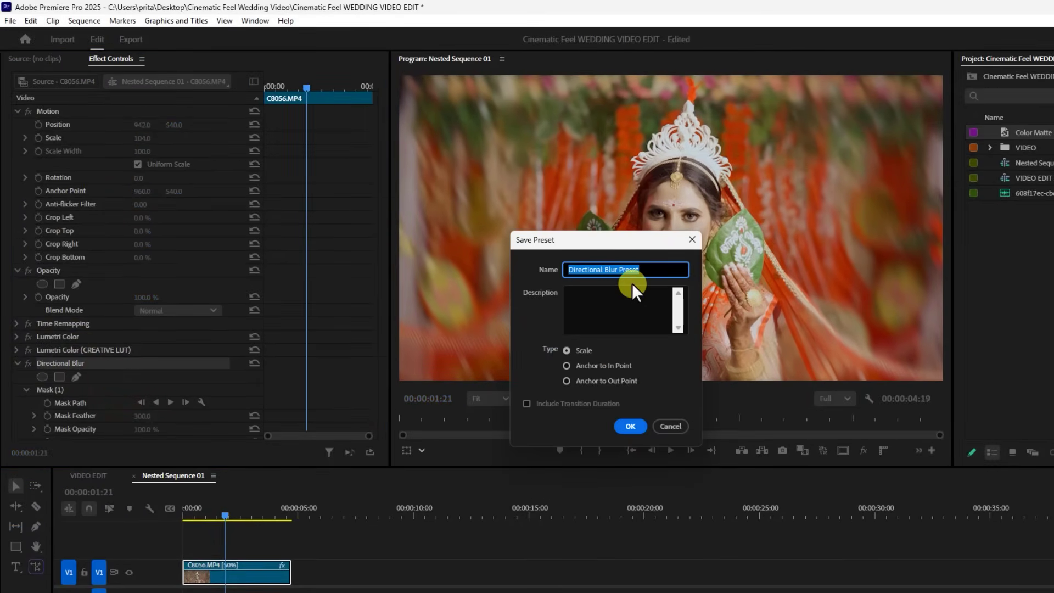
type("PG ")
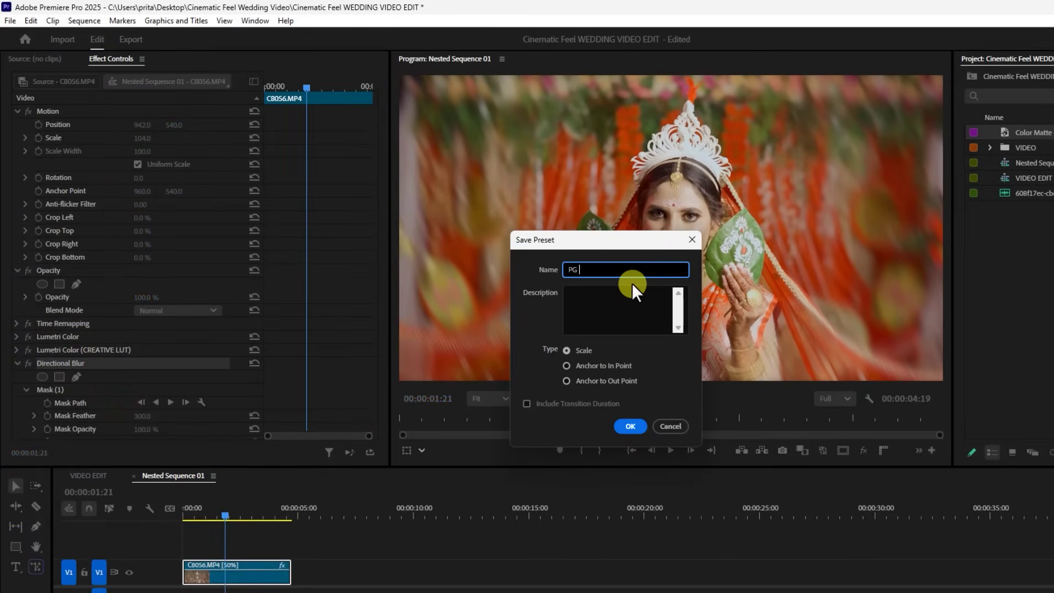
type("BLUR")
left_click_drag(607, 271, 528, 280)
left_click(602, 315)
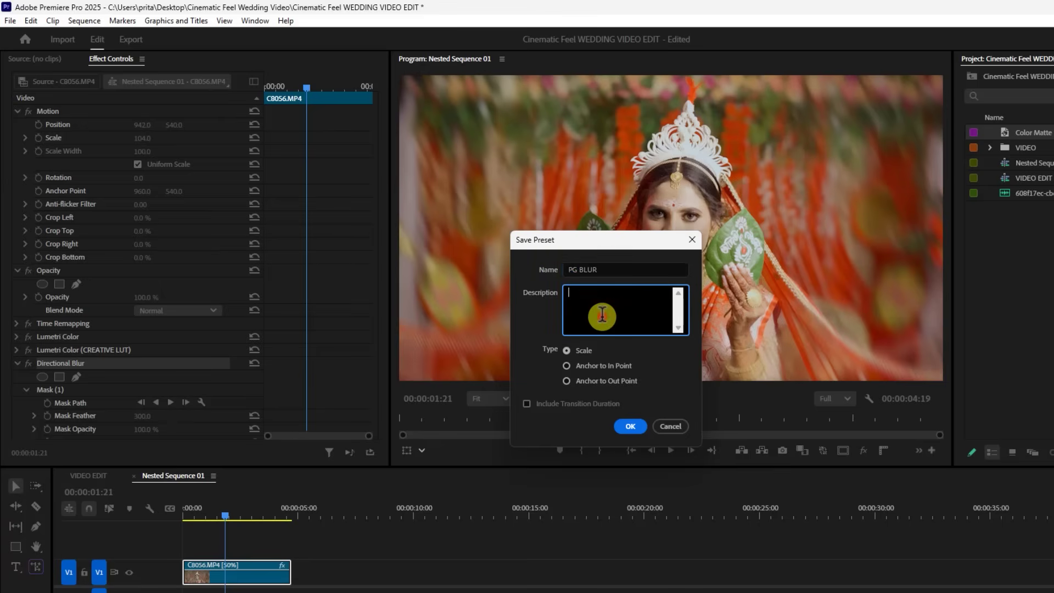
left_click(629, 422)
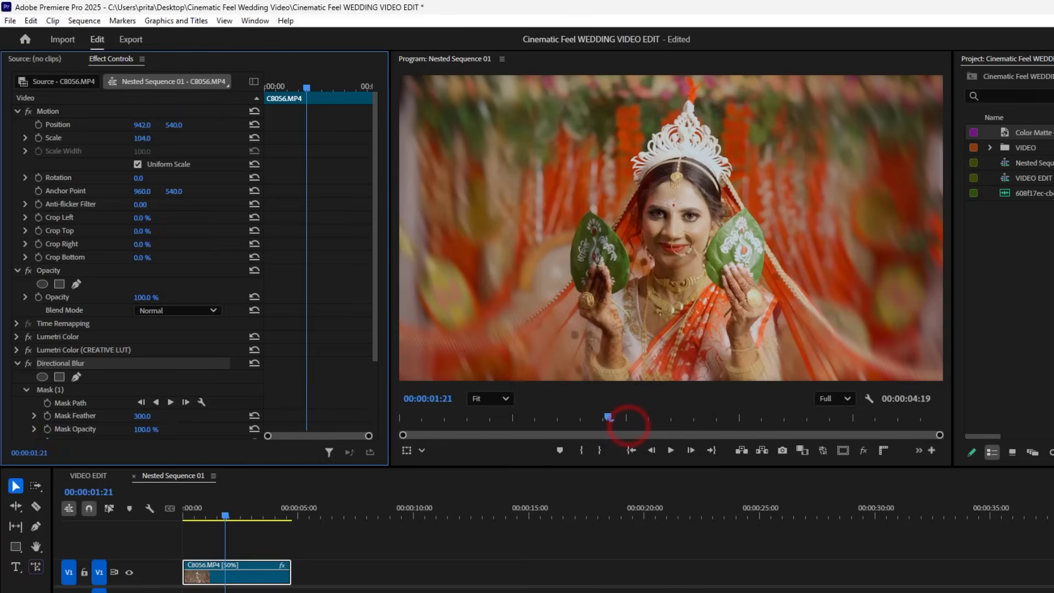
- Clear the blur search in the effects library and expand the Effects preset folder to locate PG BLUR
left_click(1024, 59)
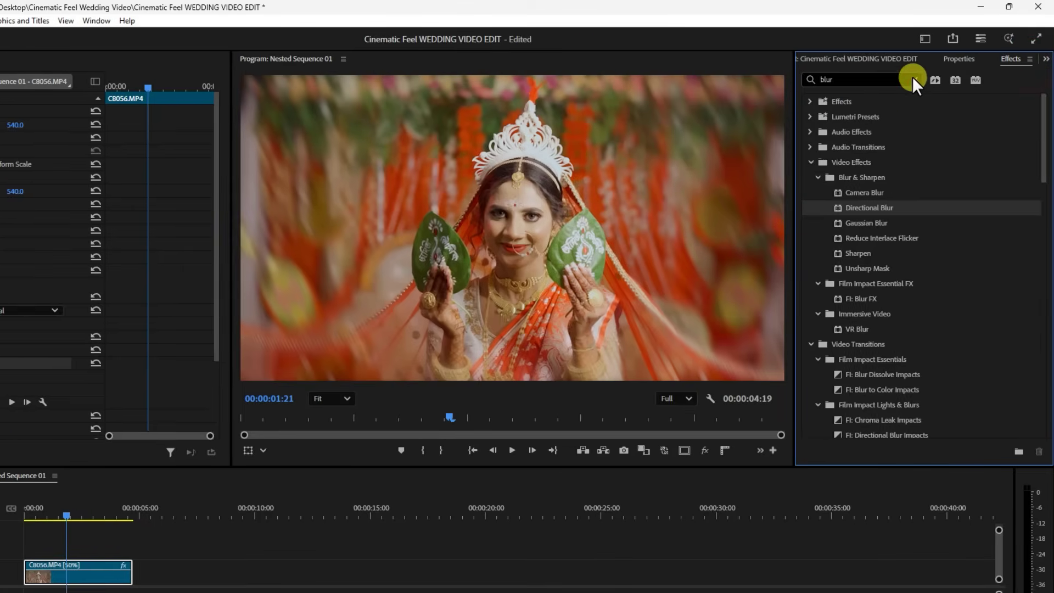
left_click(912, 78)
left_click(809, 101)
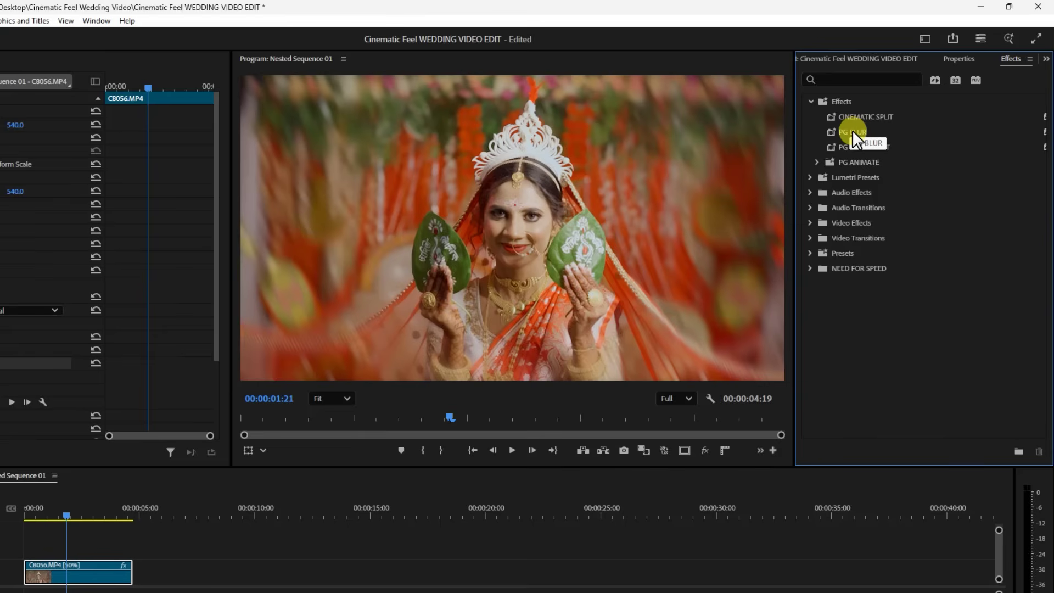
- Return to the VIDEO EDIT sequence and apply the PG BLUR preset to the C8141.MP4 clip
left_click(137, 529)
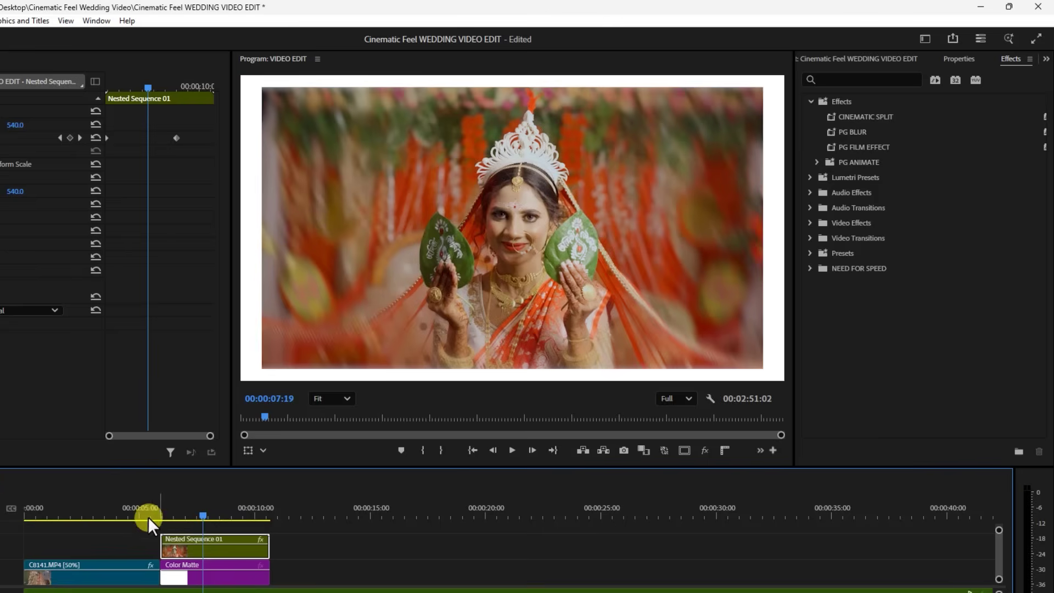
left_click(104, 511)
left_click_drag(76, 505, 144, 511)
left_click_drag(860, 138, 120, 566)
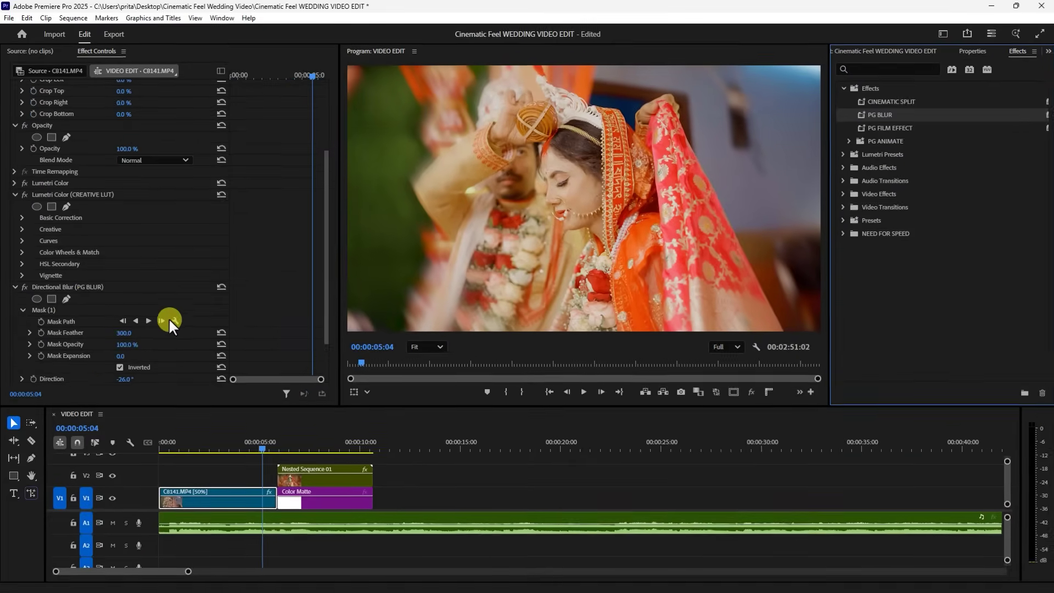
- Reposition the Directional Blur mask on C8141.MP4 so its ellipse is centred over the couple
scroll(170, 318, "down", 1)
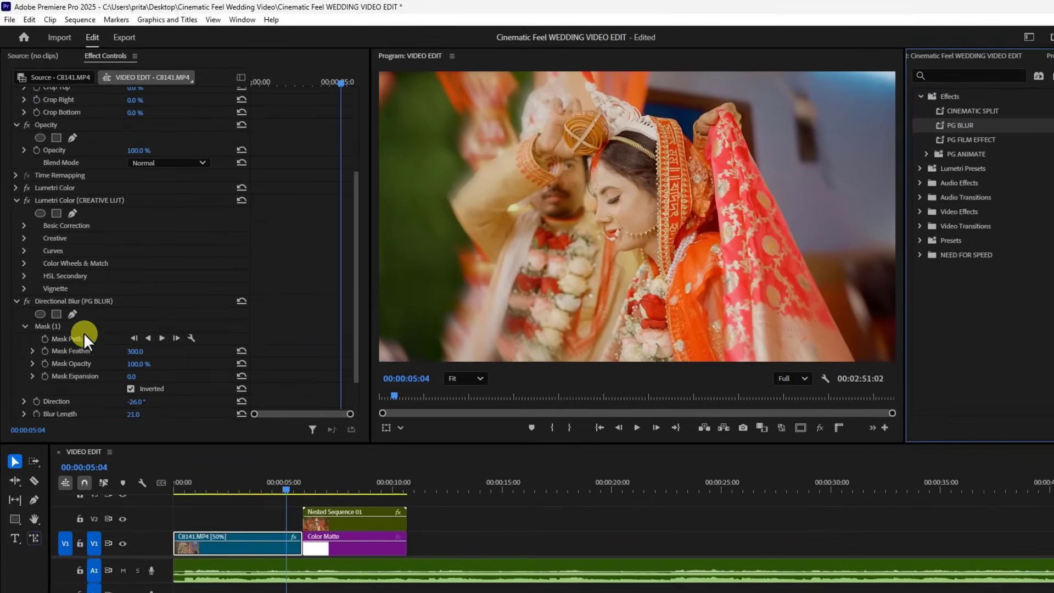
left_click(56, 300)
left_click_drag(608, 246, 590, 245)
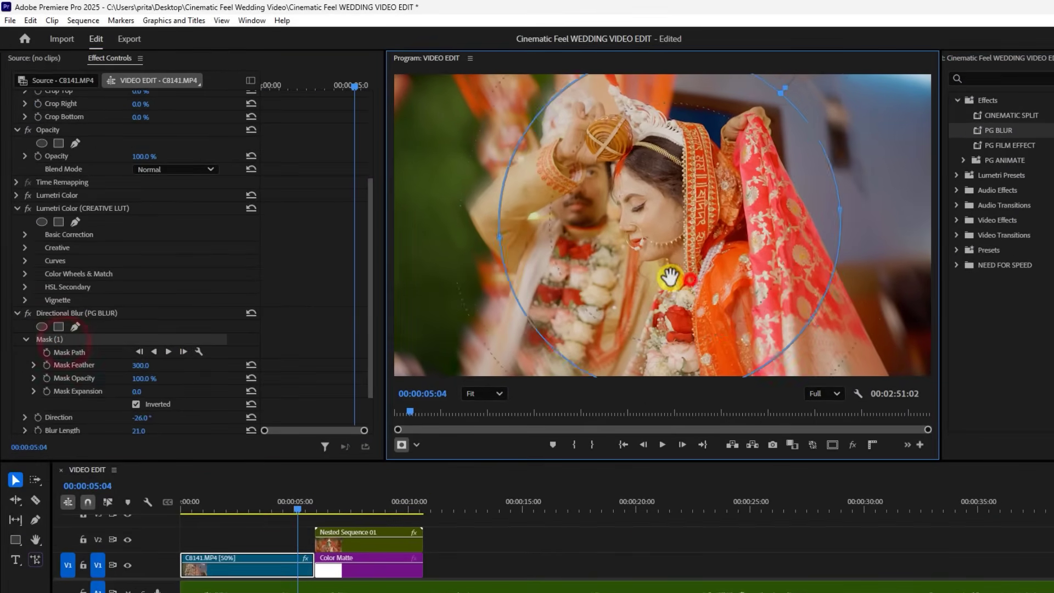
left_click_drag(670, 277, 634, 270)
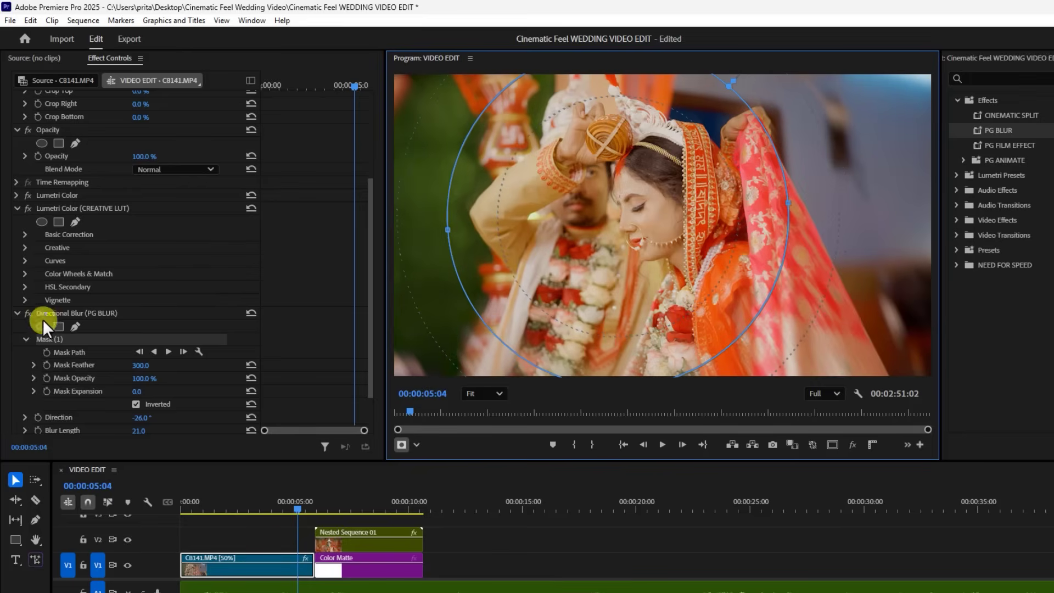
- Play the VIDEO EDIT sequence from the start and compare frames of C8141.MP4 and the nested clip
left_click_drag(262, 503, 2, 488)
key("space")
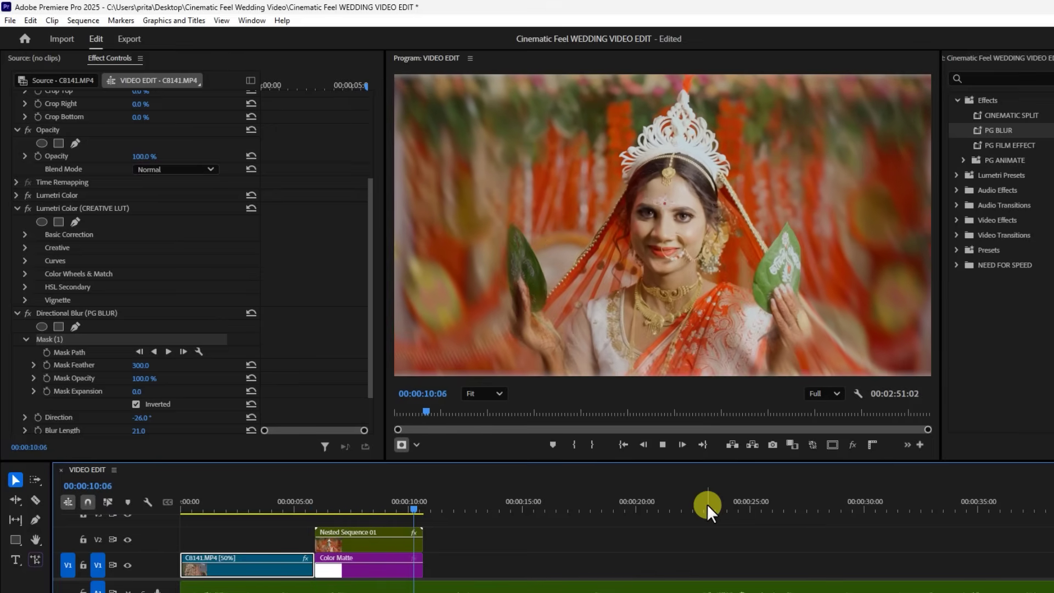
key("space")
left_click_drag(255, 501, 22, 503)
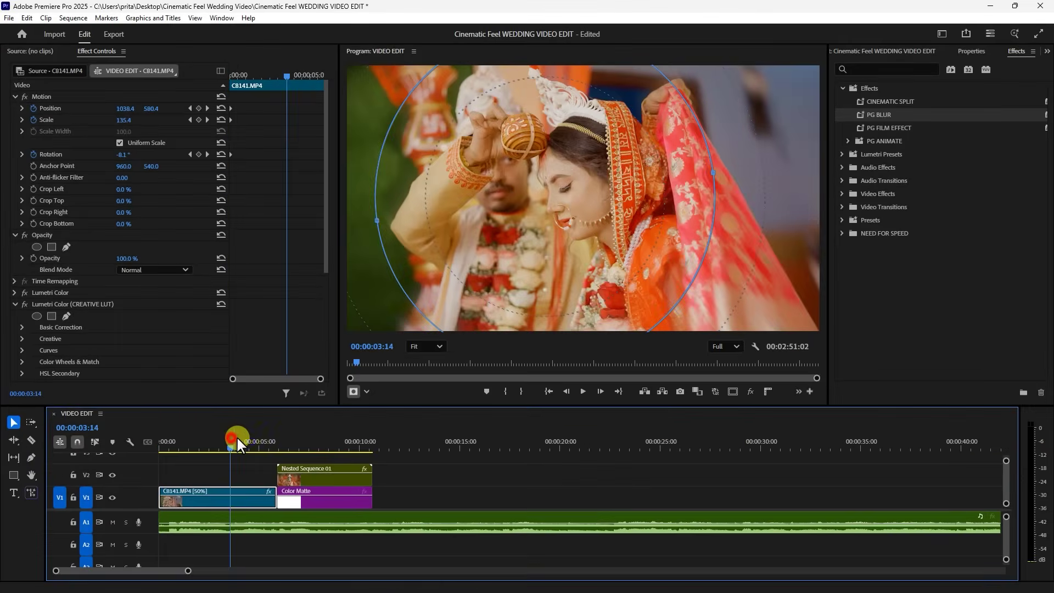
left_click(309, 430)
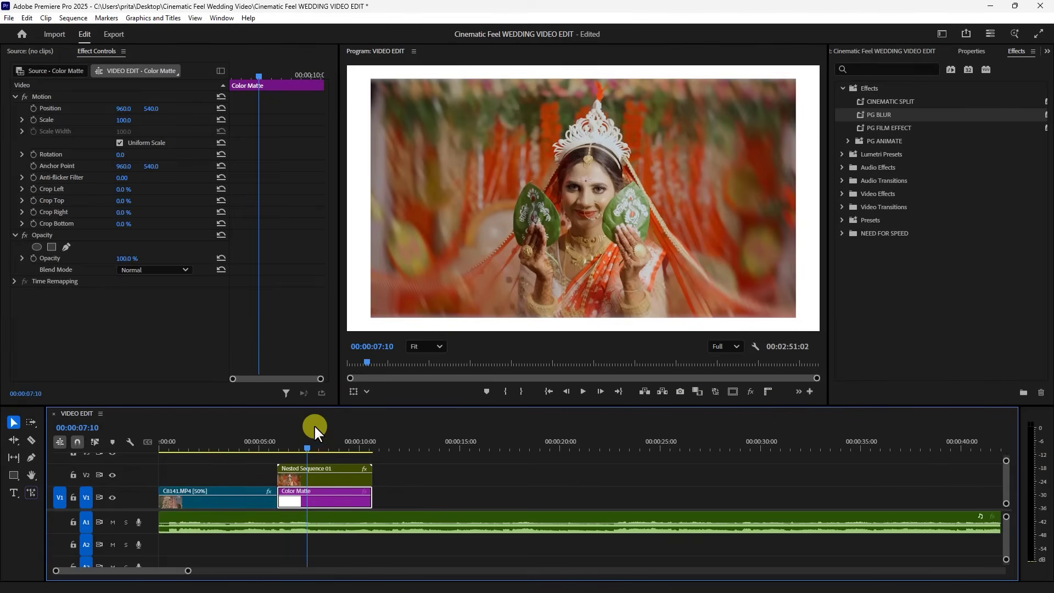
left_click(238, 444)
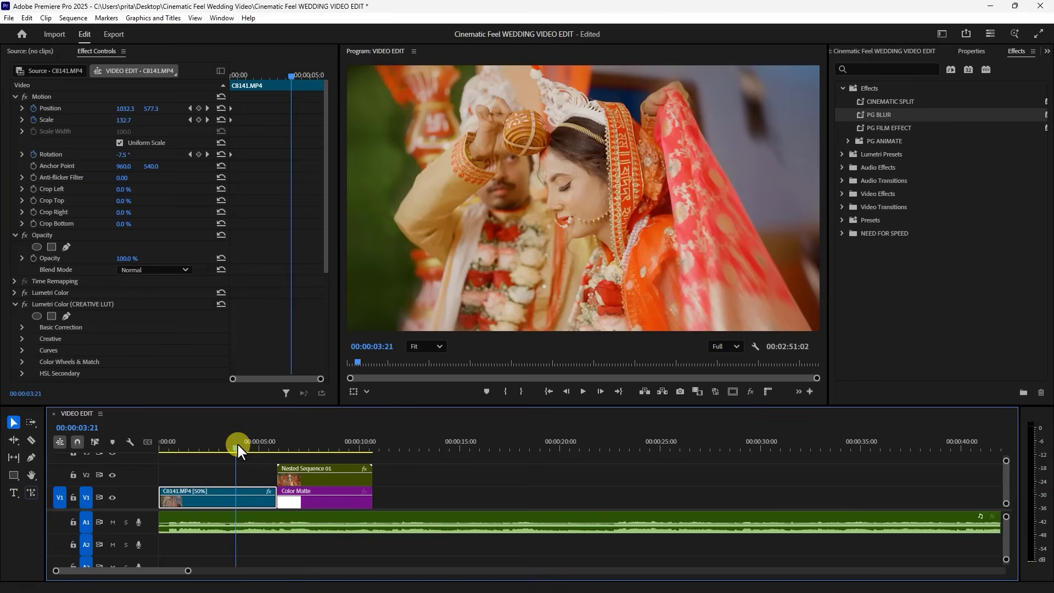